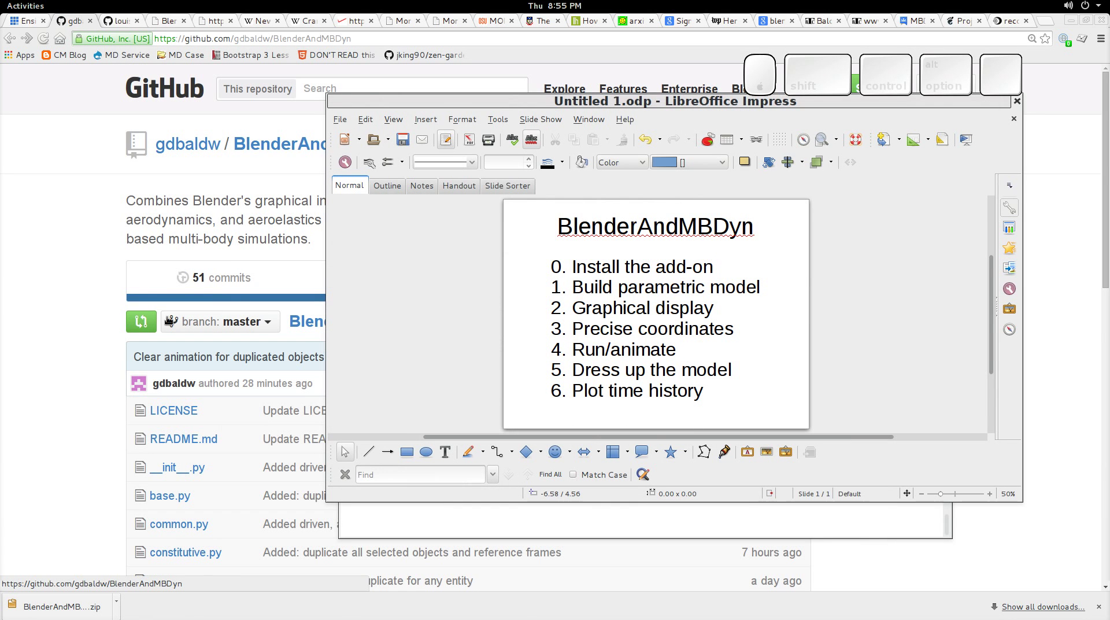
- Download the BlenderAndMBDyn repo as master.zip from GitHub, then run blender from a terminal
click(79, 303)
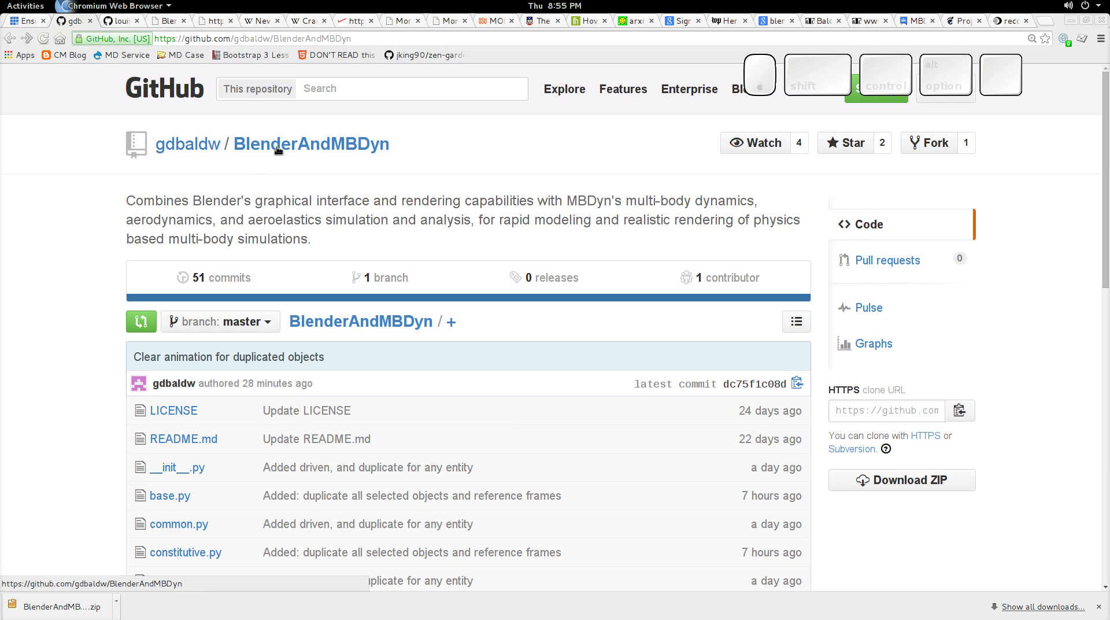
click(925, 482)
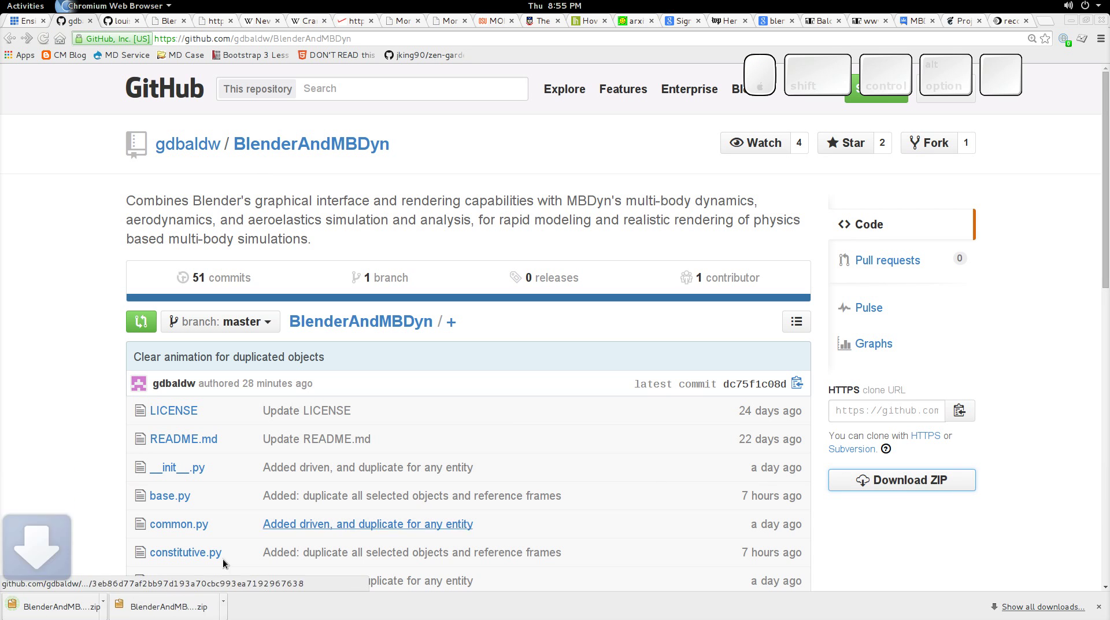
click(33, 15)
click(826, 476)
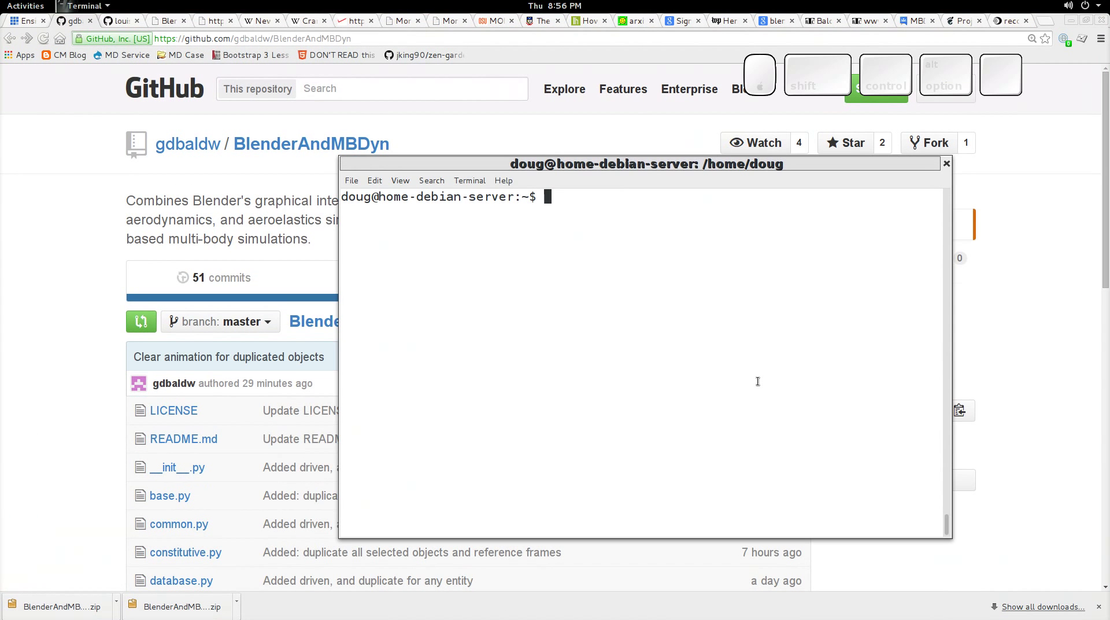
text(blend)
text(er)
key(Return)
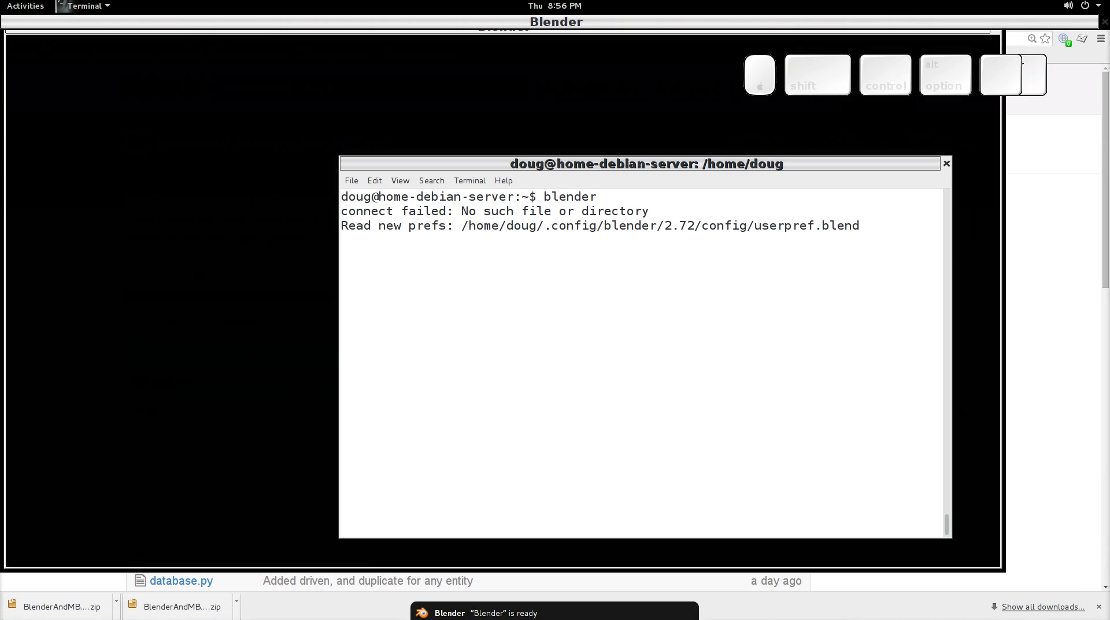
- Install BlenderAndMBDyn-master.zip from Downloads via User Preferences and enable the MBDyn add-on
click(111, 22)
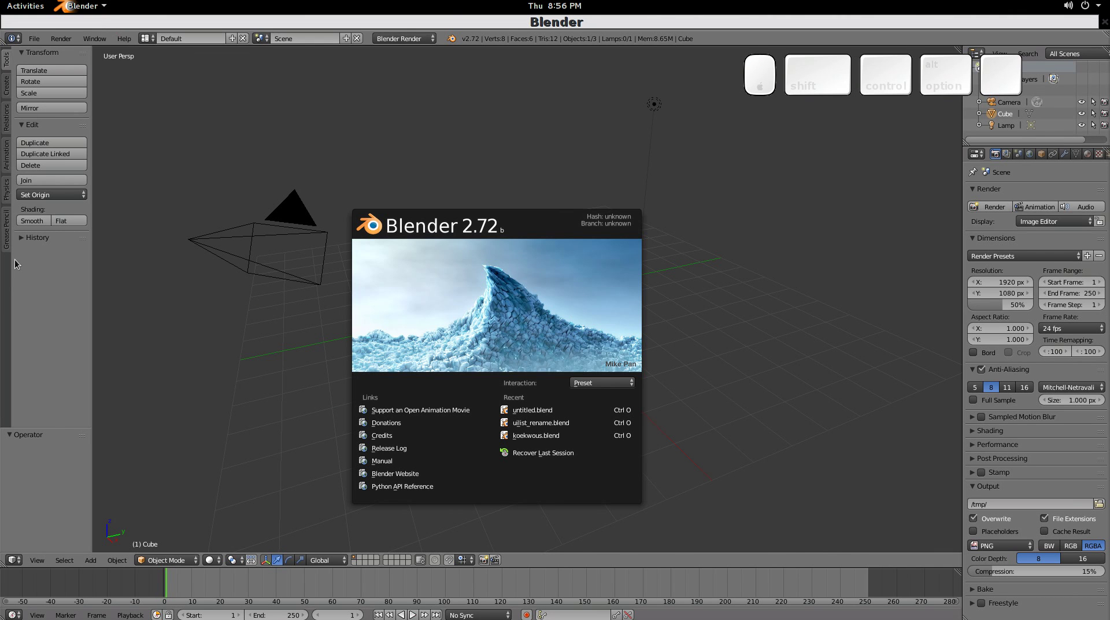
click(37, 42)
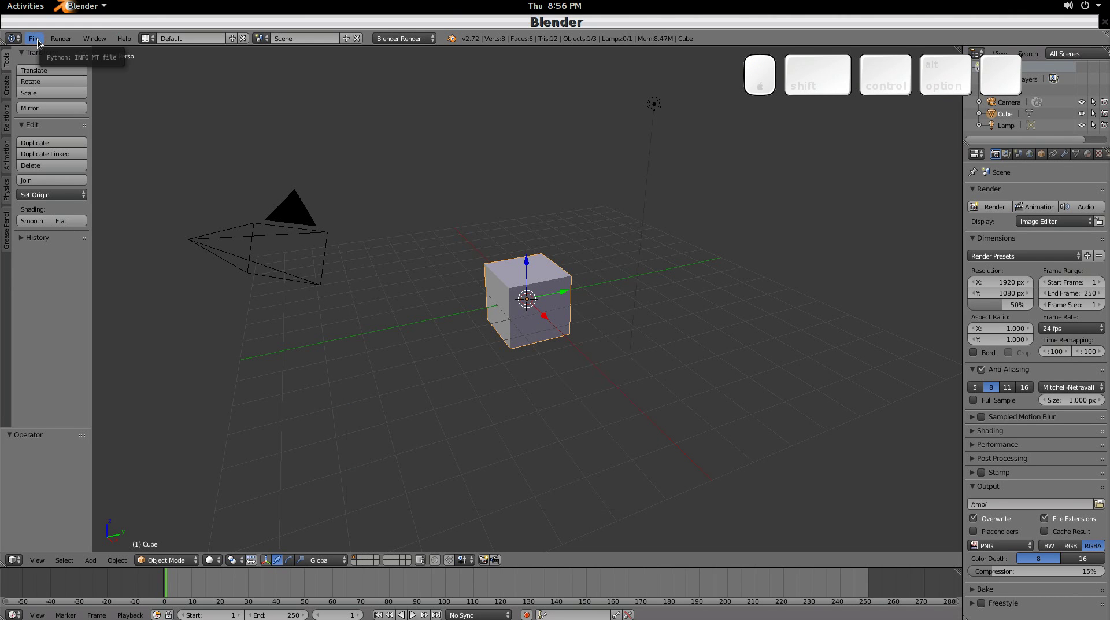
click(36, 39)
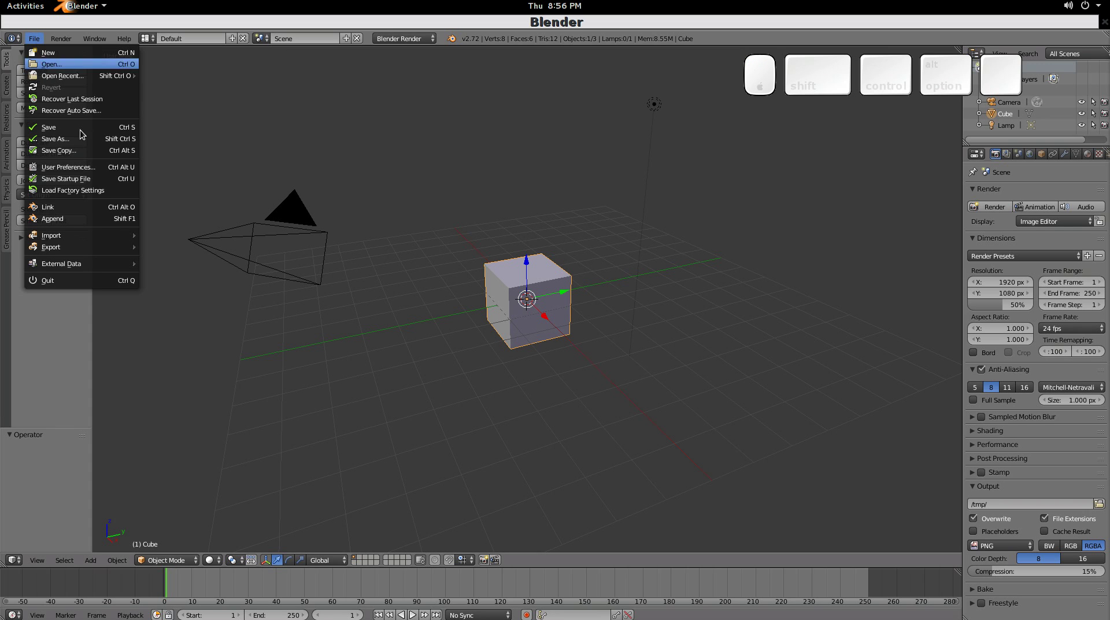
click(86, 169)
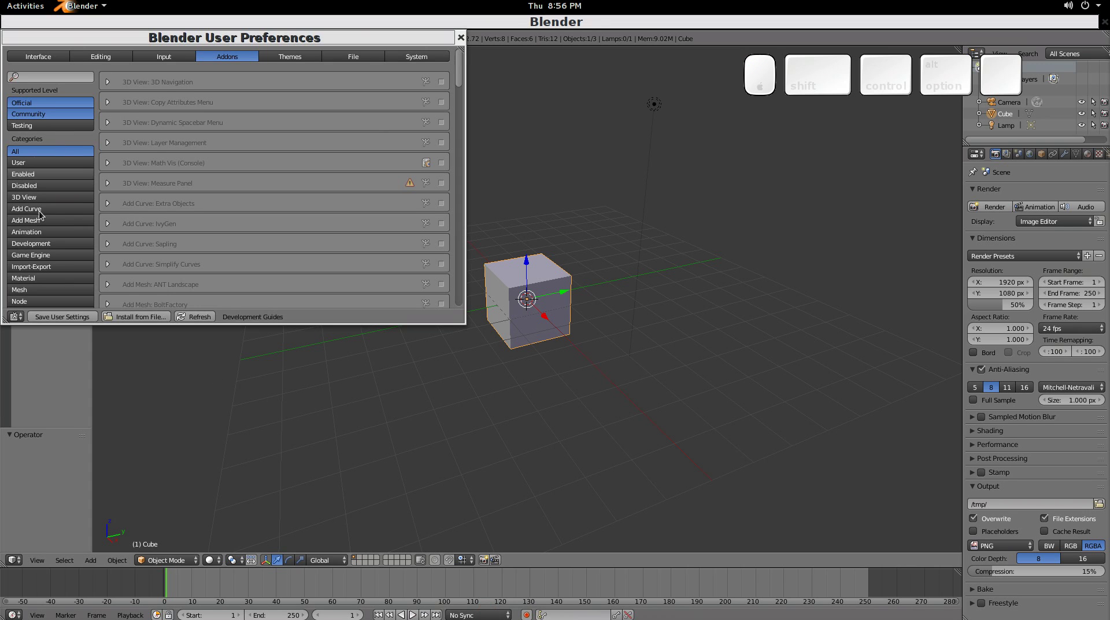
click(138, 317)
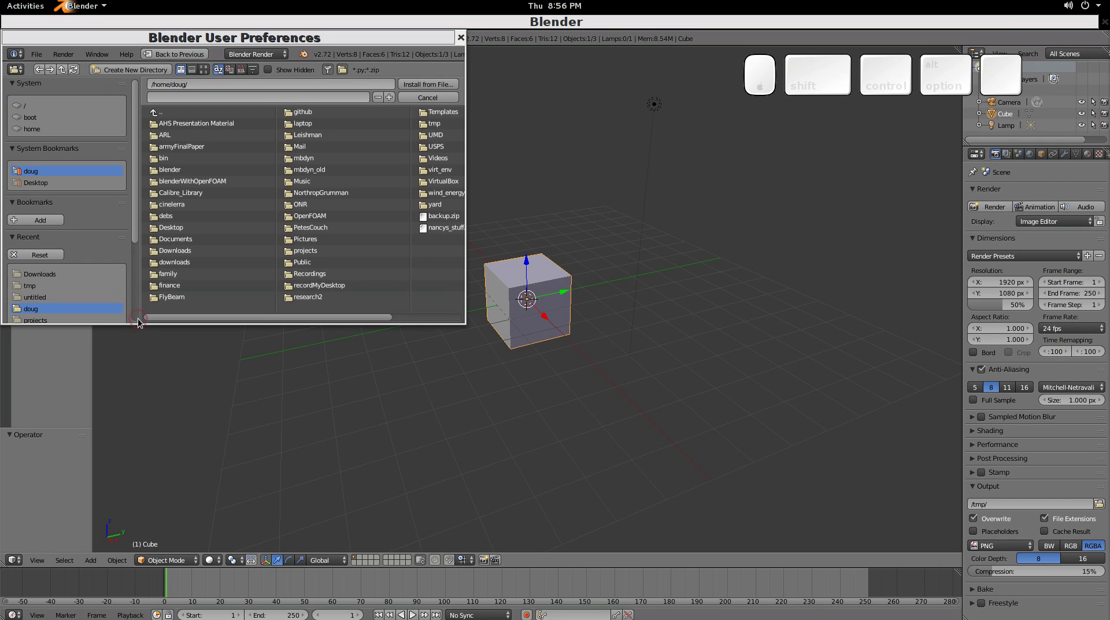
click(35, 273)
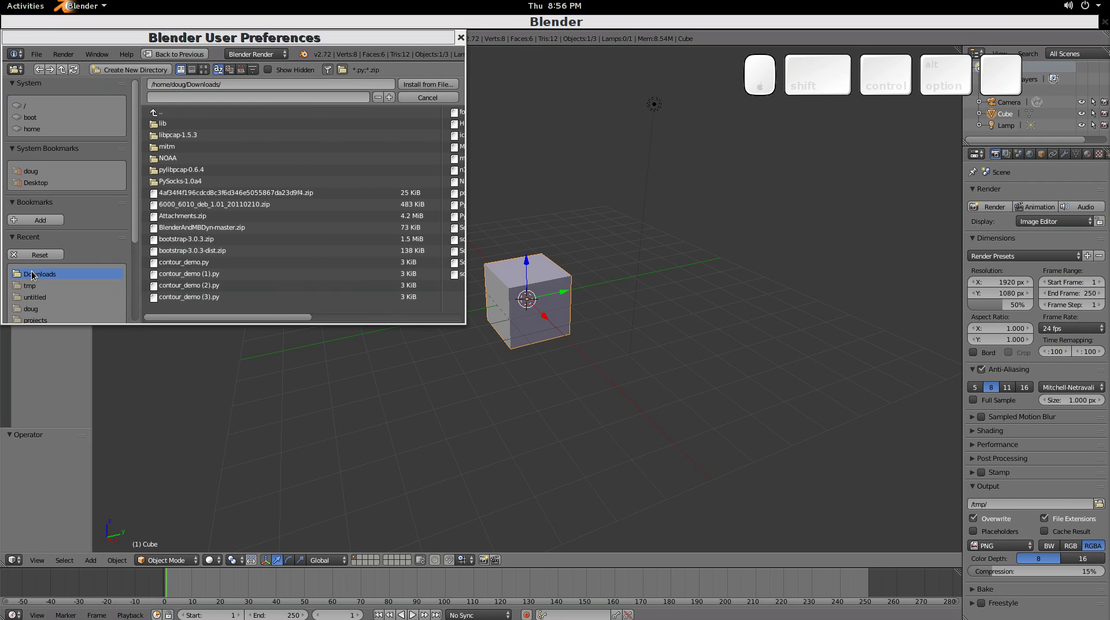
double_click(221, 229)
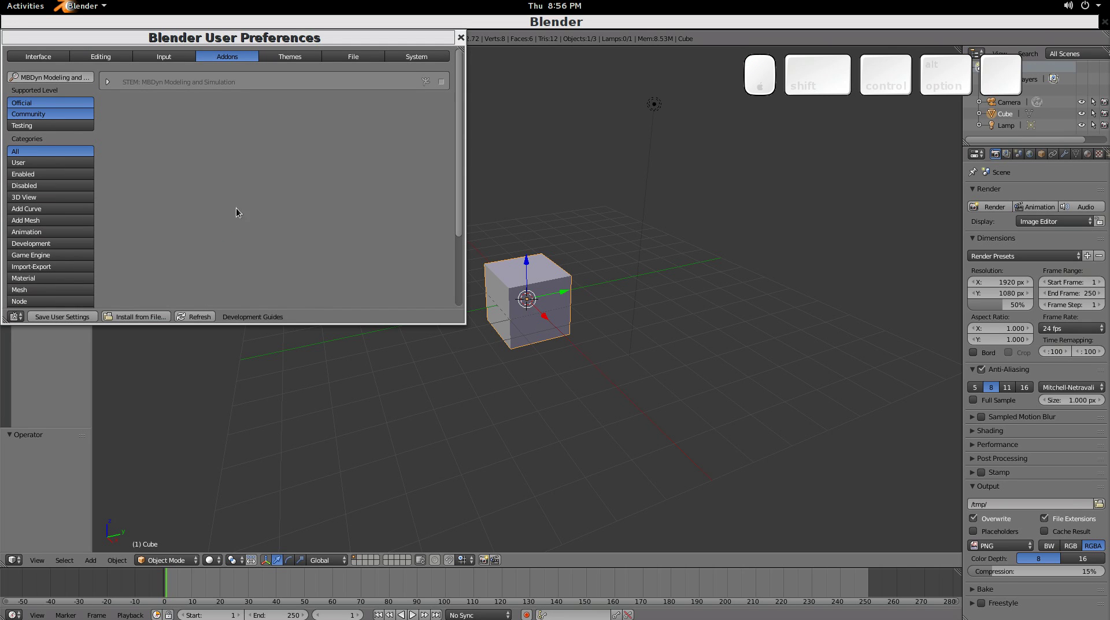
click(442, 82)
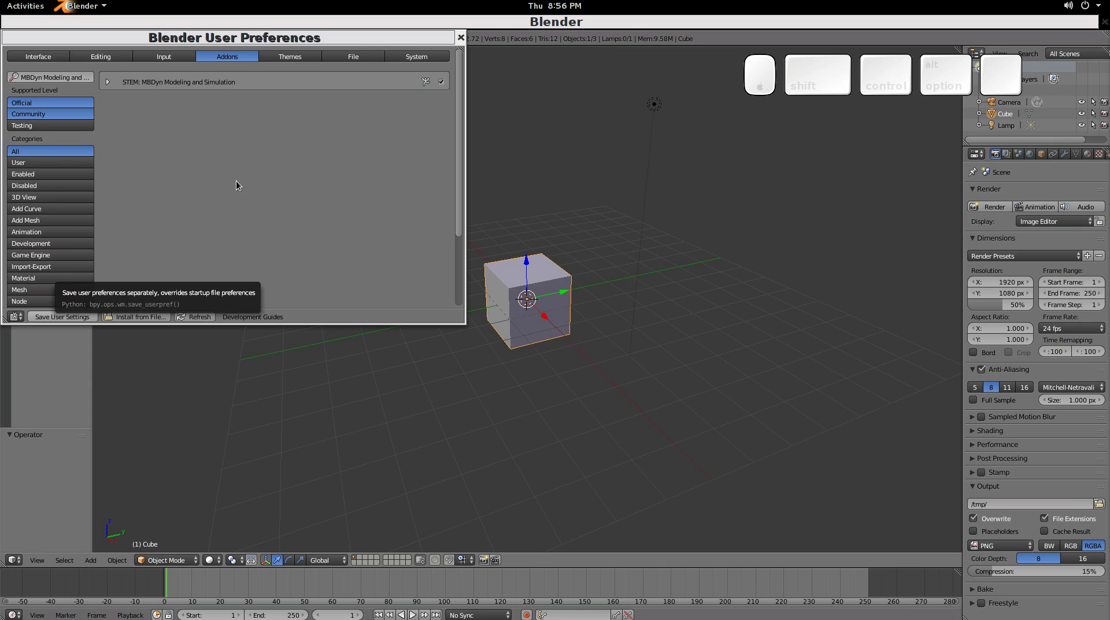
click(460, 37)
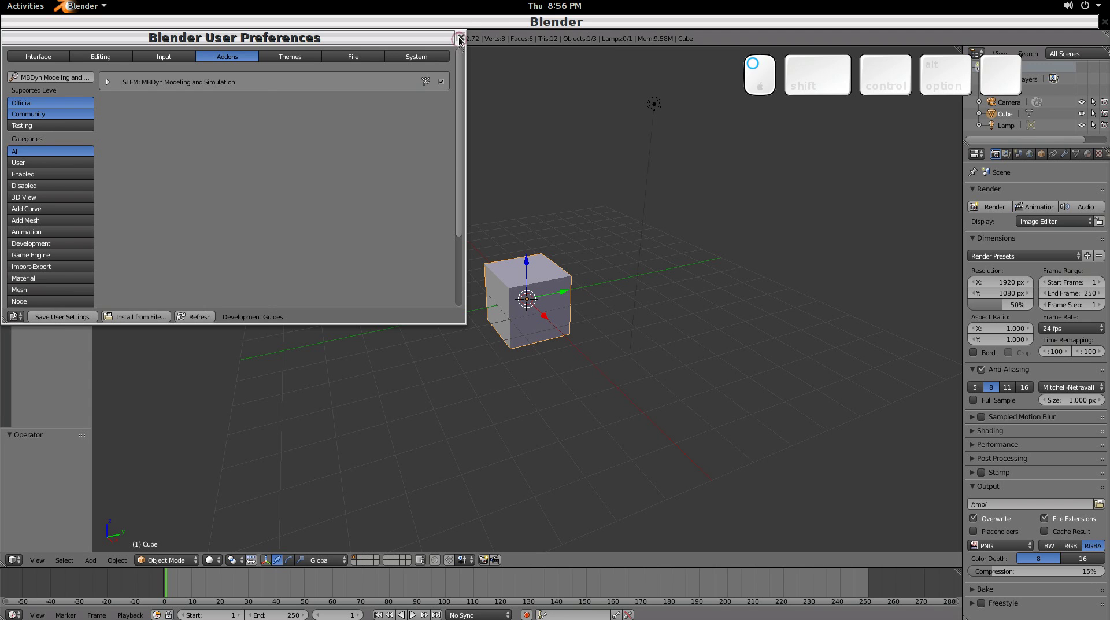
- Duplicate the cube to the right and make the copy an MBDyn Body element
click(6, 276)
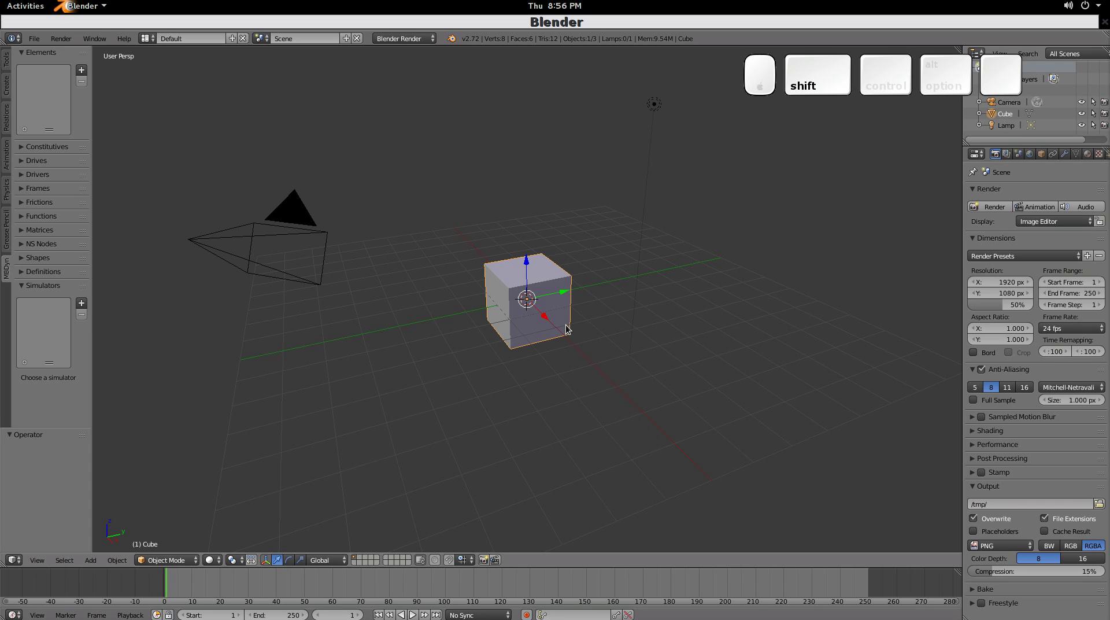
key(shift+d)
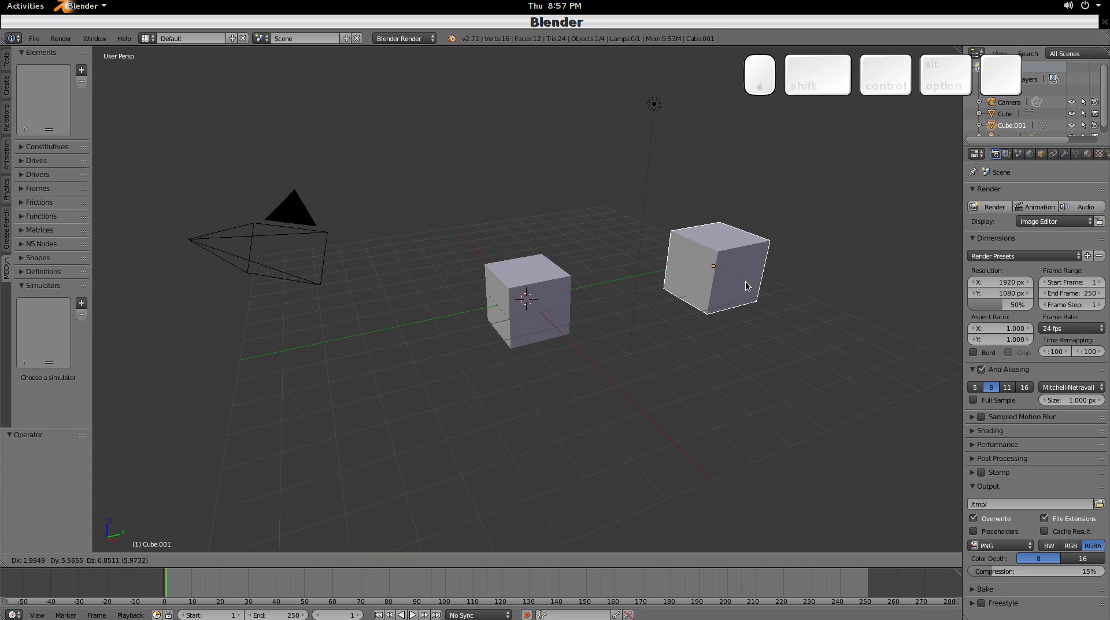
click(745, 284)
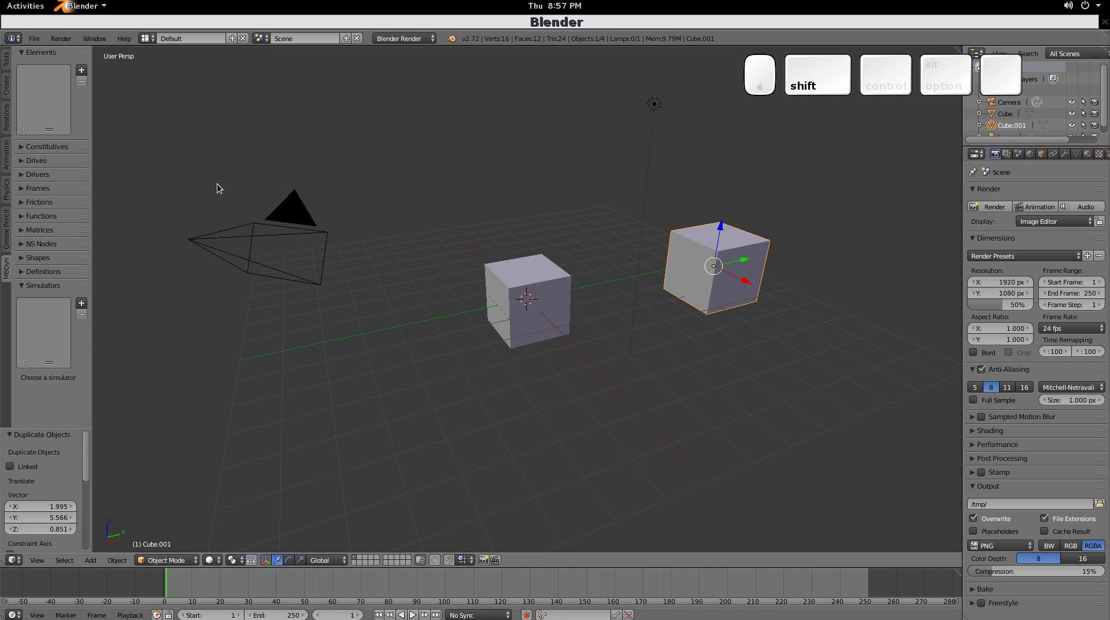
click(81, 71)
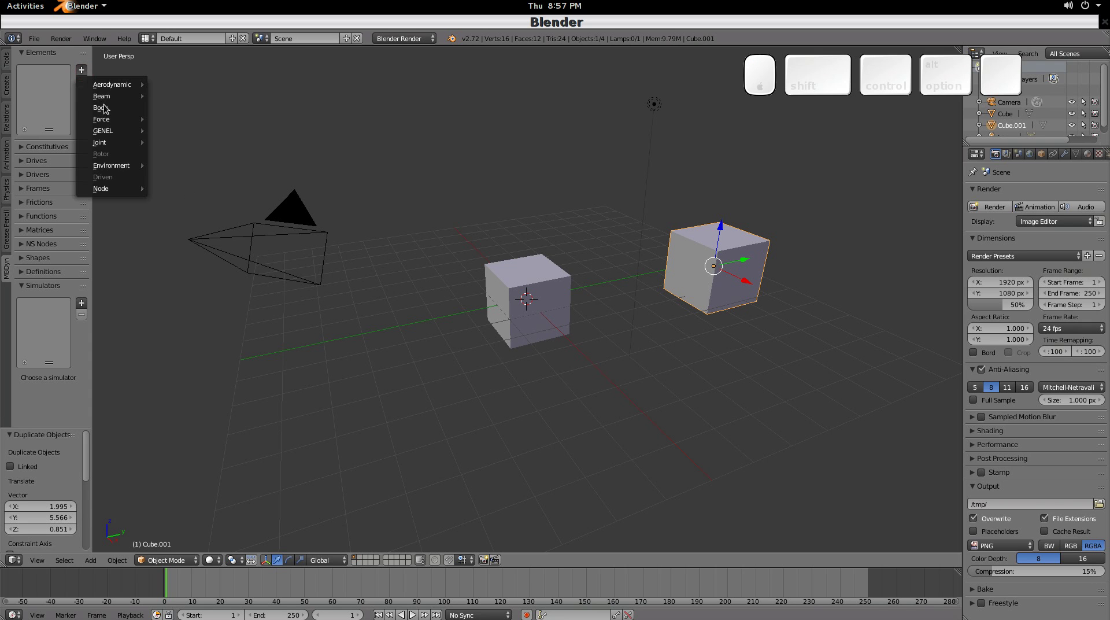
click(107, 111)
click(115, 152)
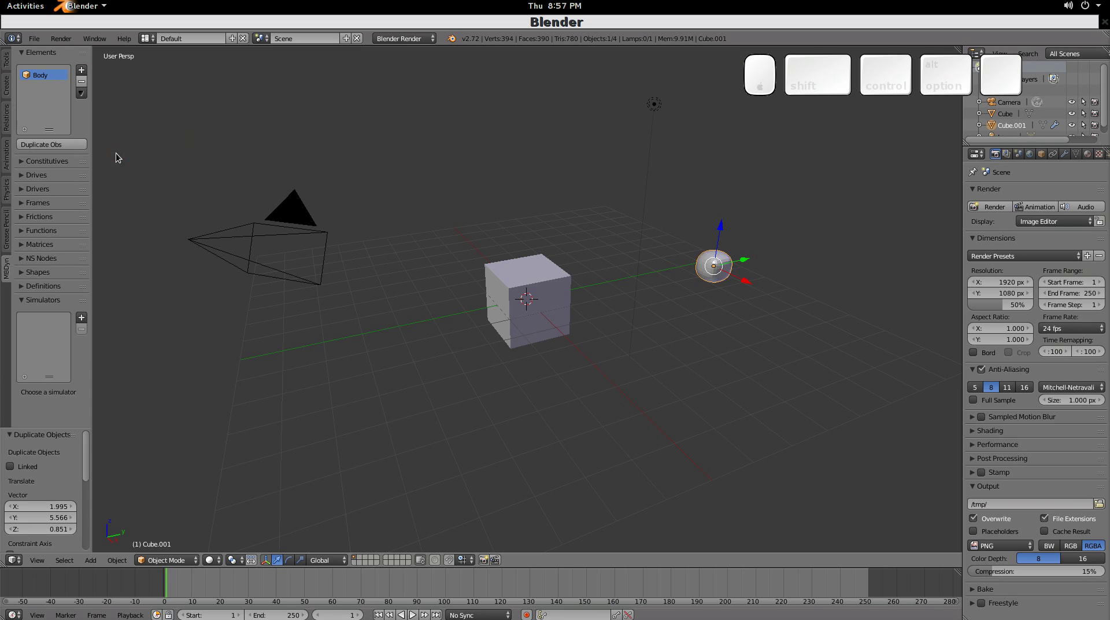
- Duplicate the body into Body.001, move it up-left, and select both spheres plus the cube
click(37, 145)
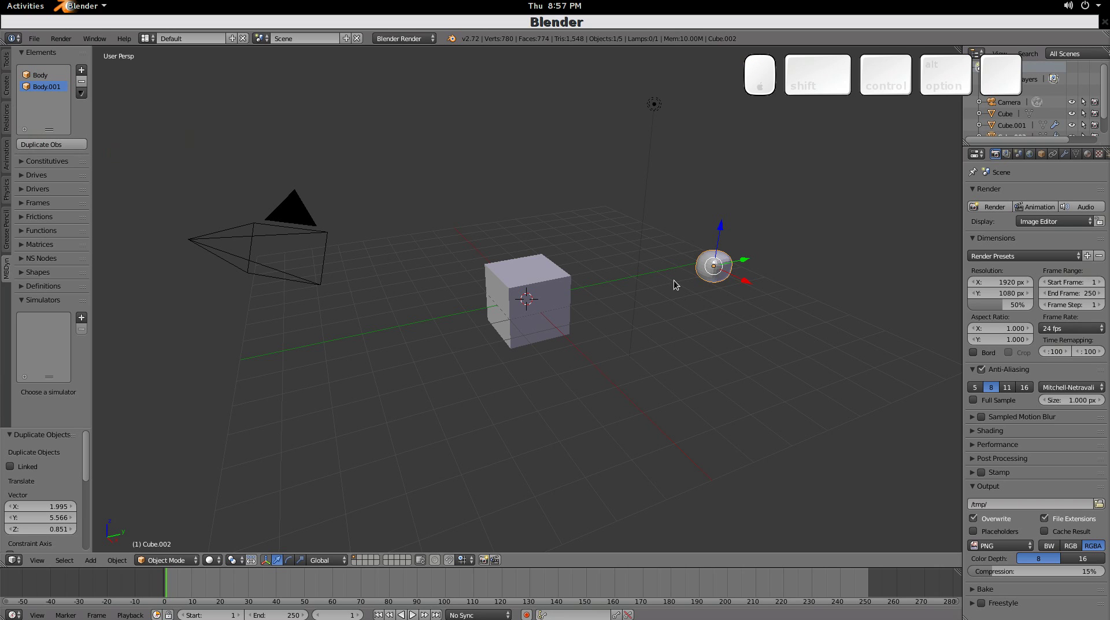
key(g)
click(548, 173)
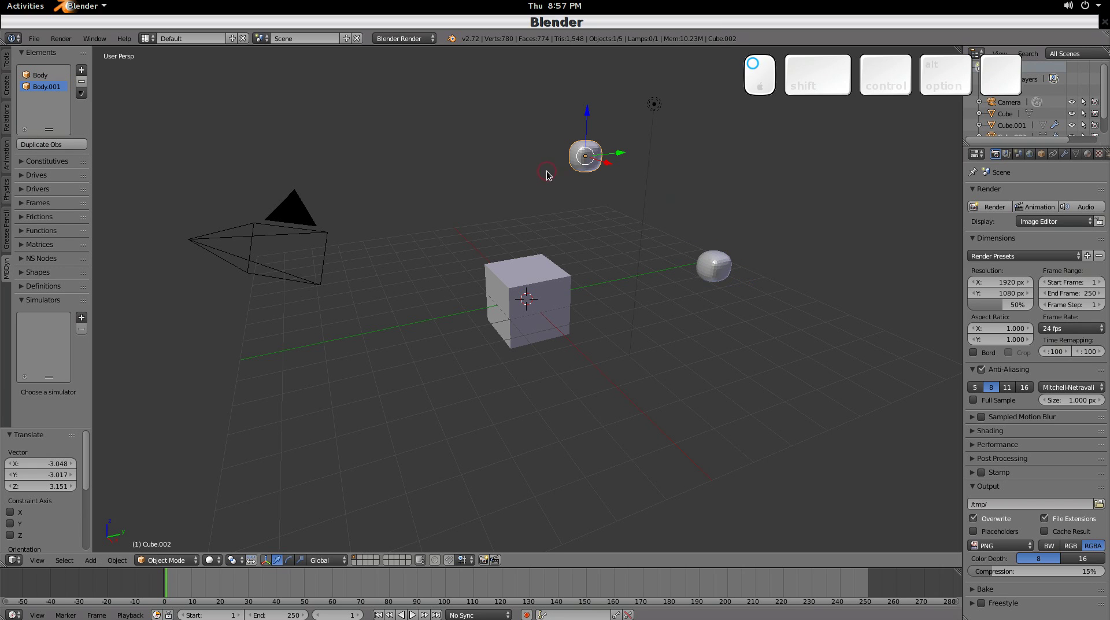
shift+click(710, 263)
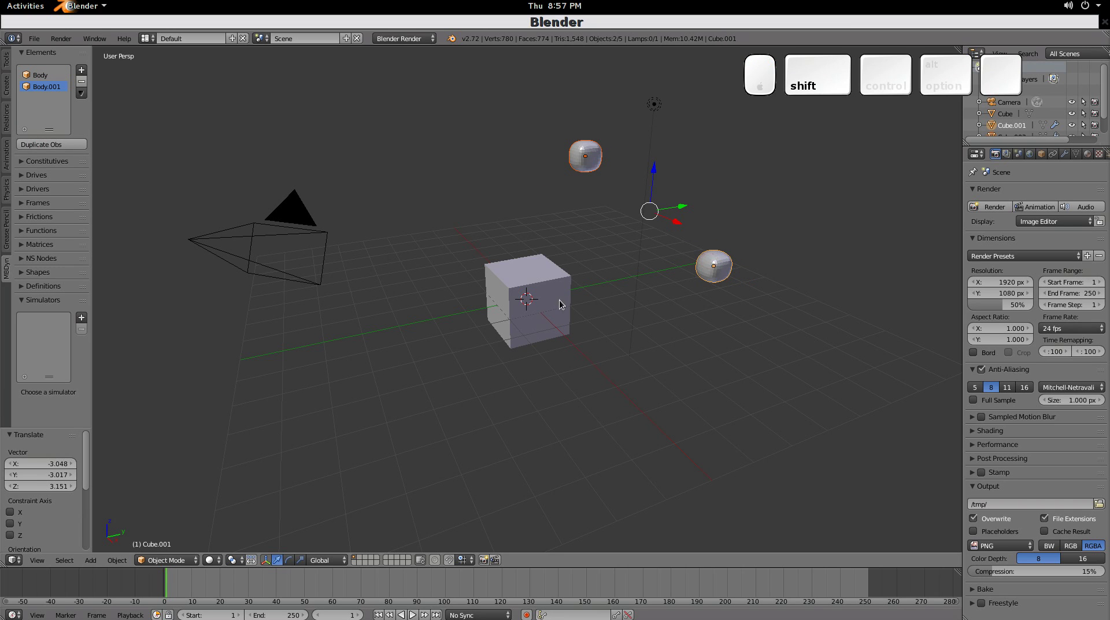
shift+click(530, 274)
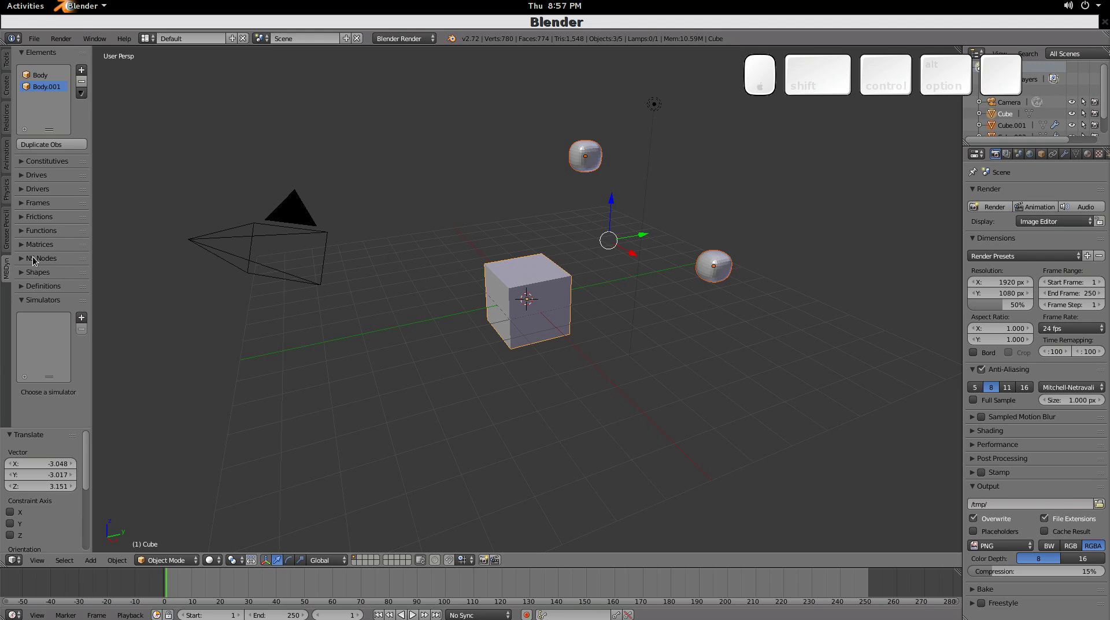
- Add a new MBDyn Reference frame for the selected objects
click(21, 205)
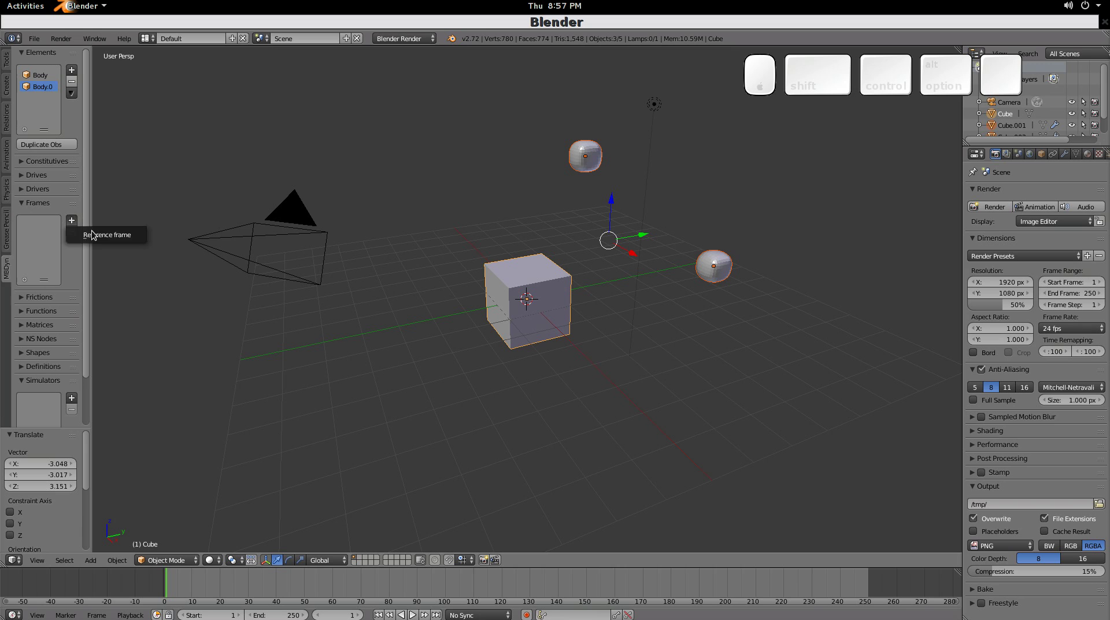
click(93, 234)
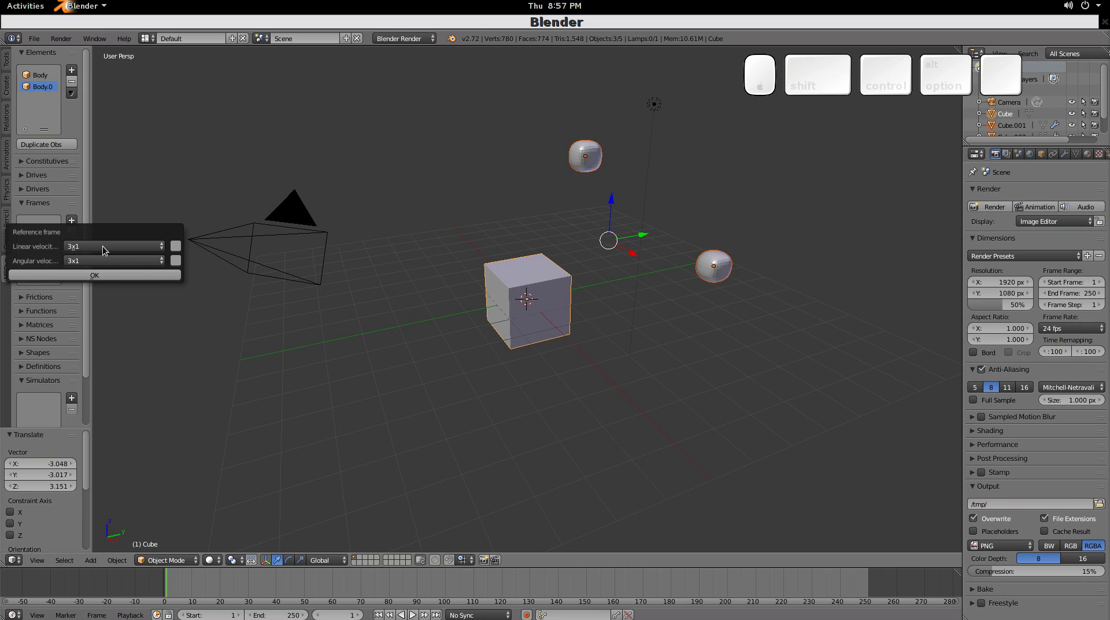
click(108, 274)
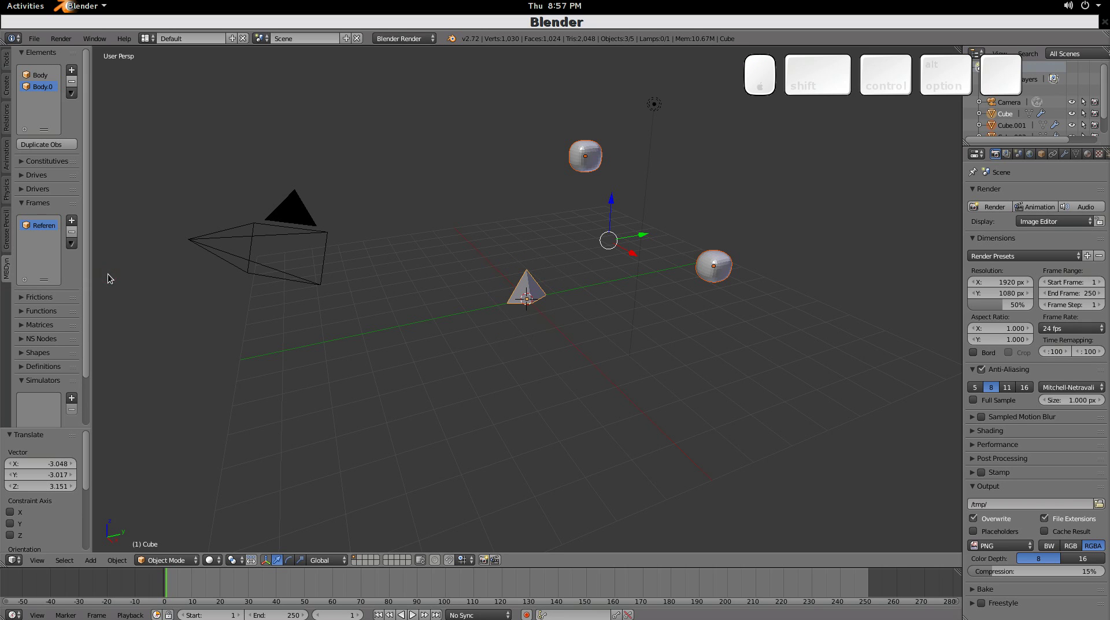
- Duplicate the 3x1 matrix as 3x1.001 and set its x3 component to 1
click(26, 324)
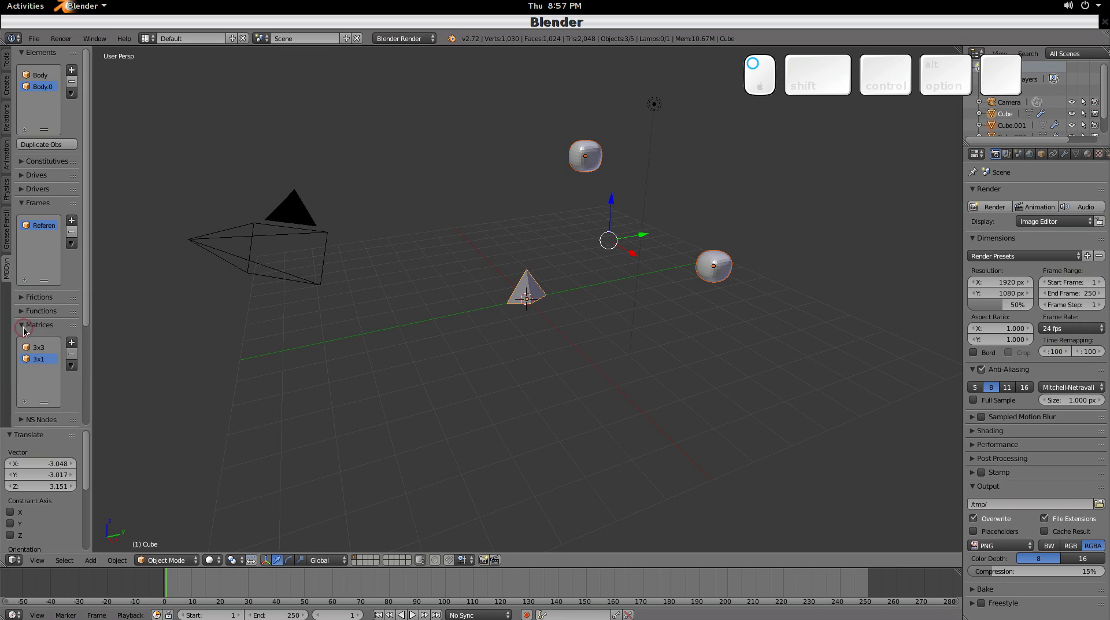
click(72, 365)
click(97, 391)
drag(97, 388, 144, 383)
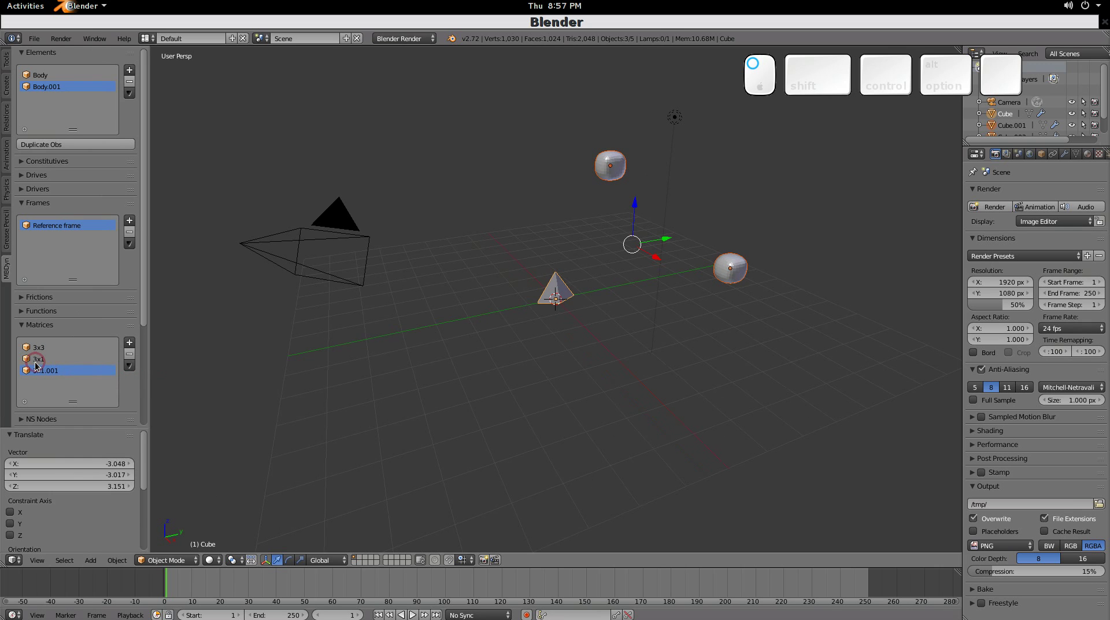
click(129, 367)
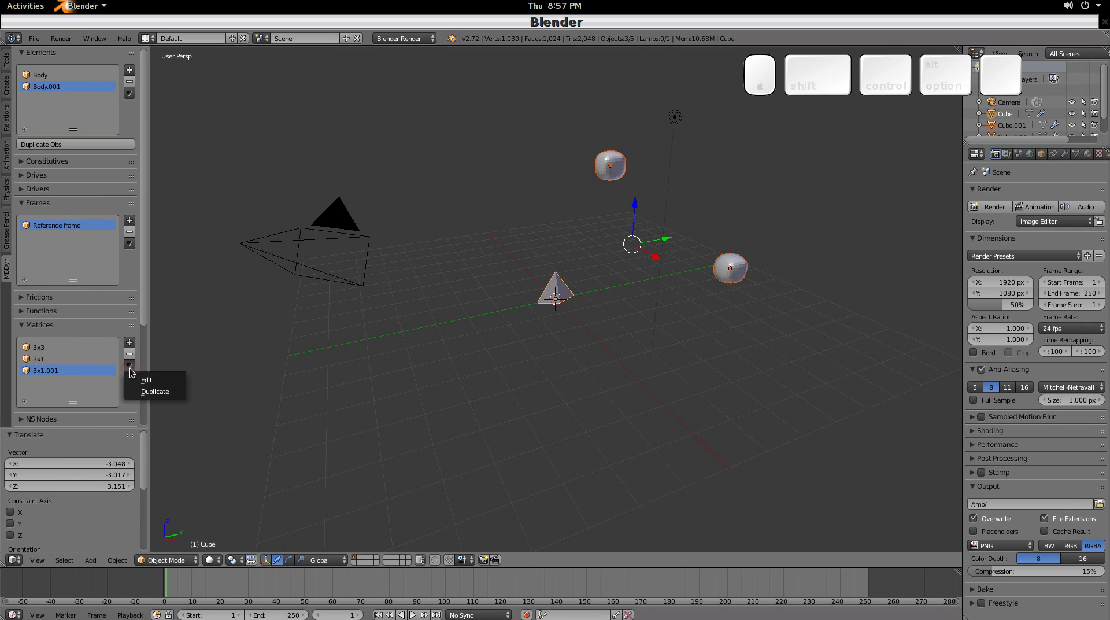
click(152, 383)
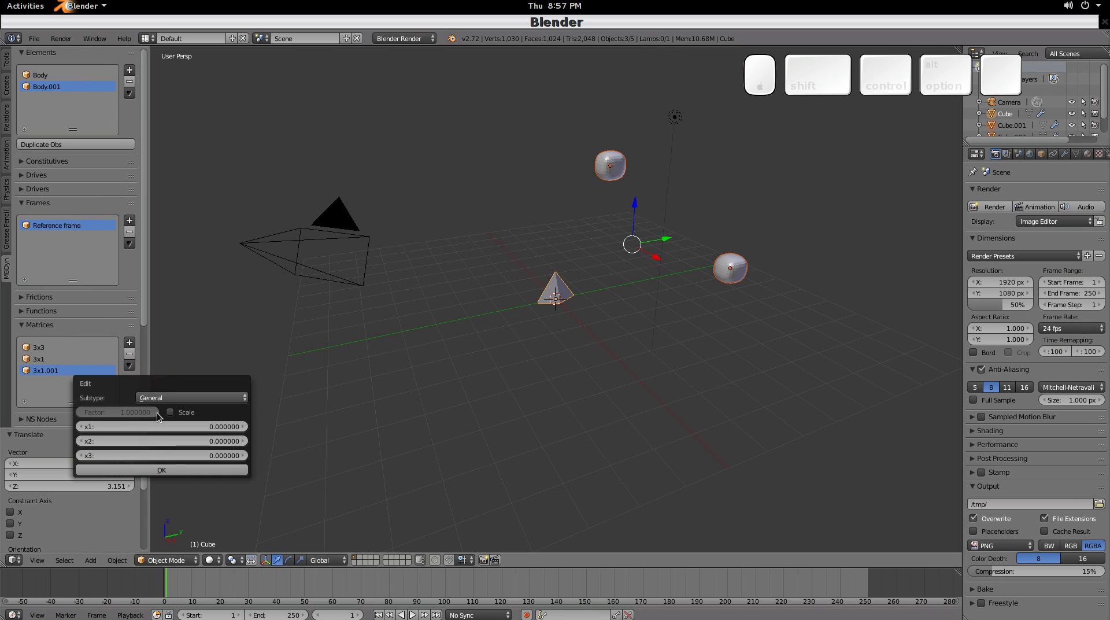
click(243, 455)
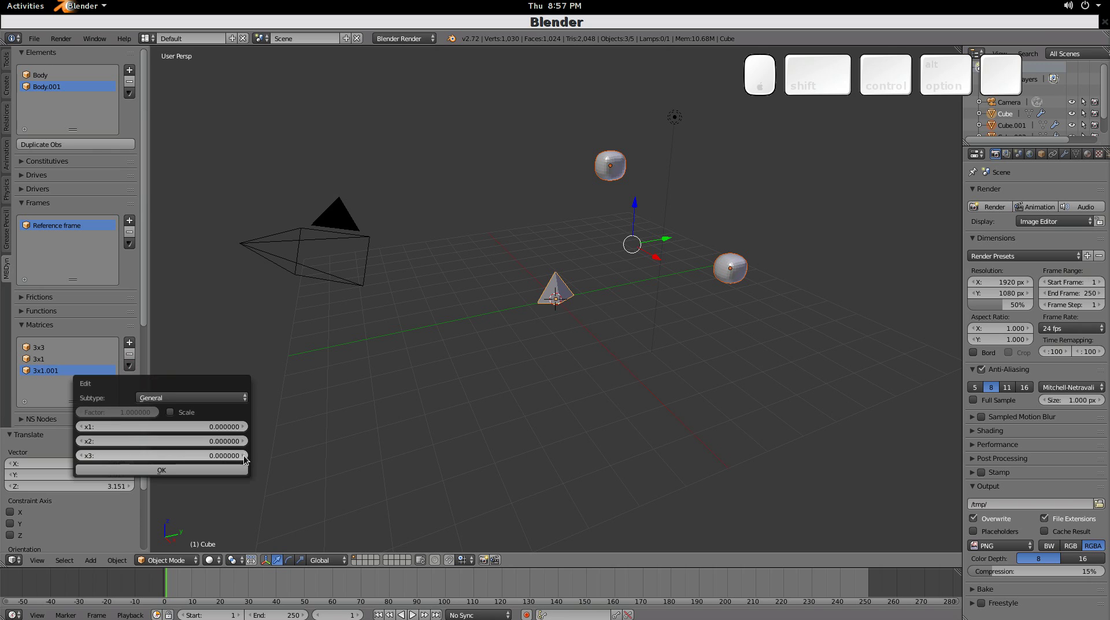
click(188, 470)
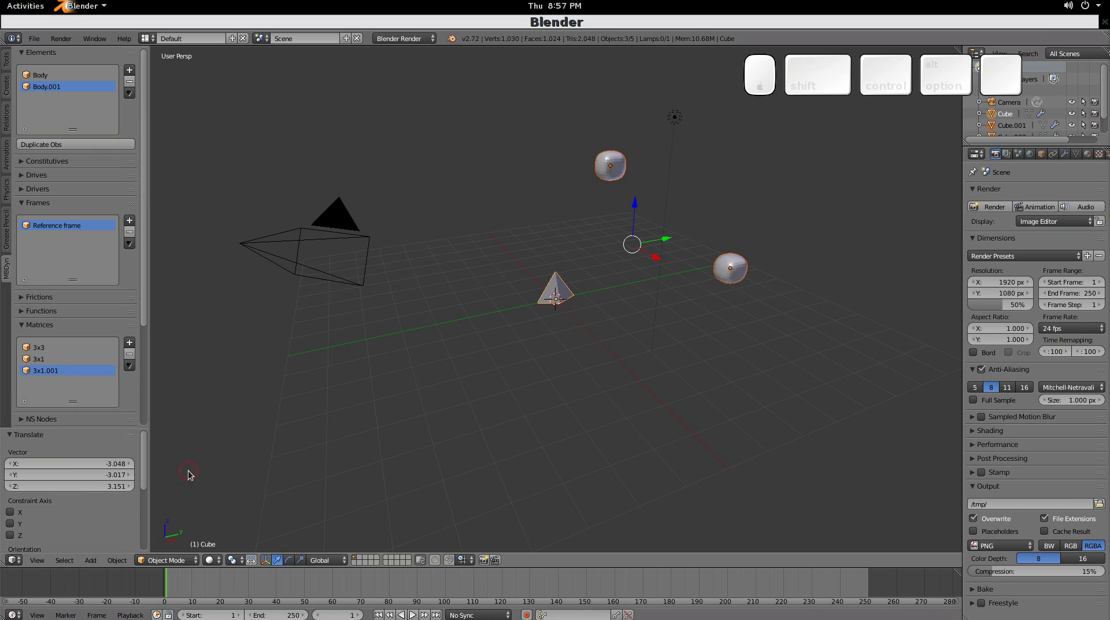
- Set the Reference frame's angular velocity to vector 3x1.001 (0, 0, 1)
click(128, 245)
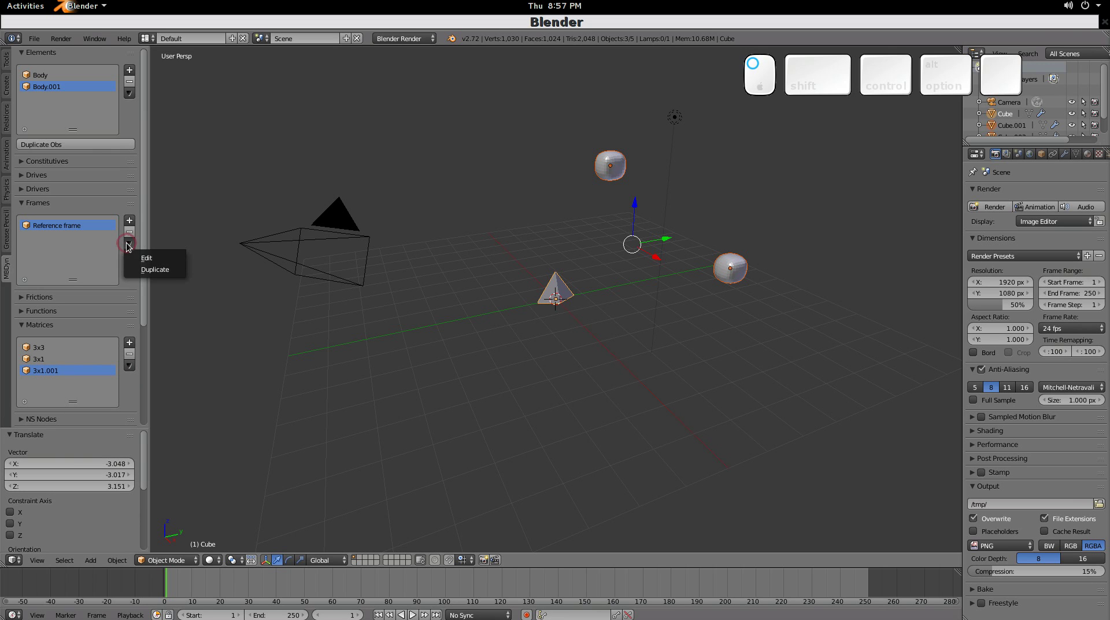
click(153, 259)
click(200, 287)
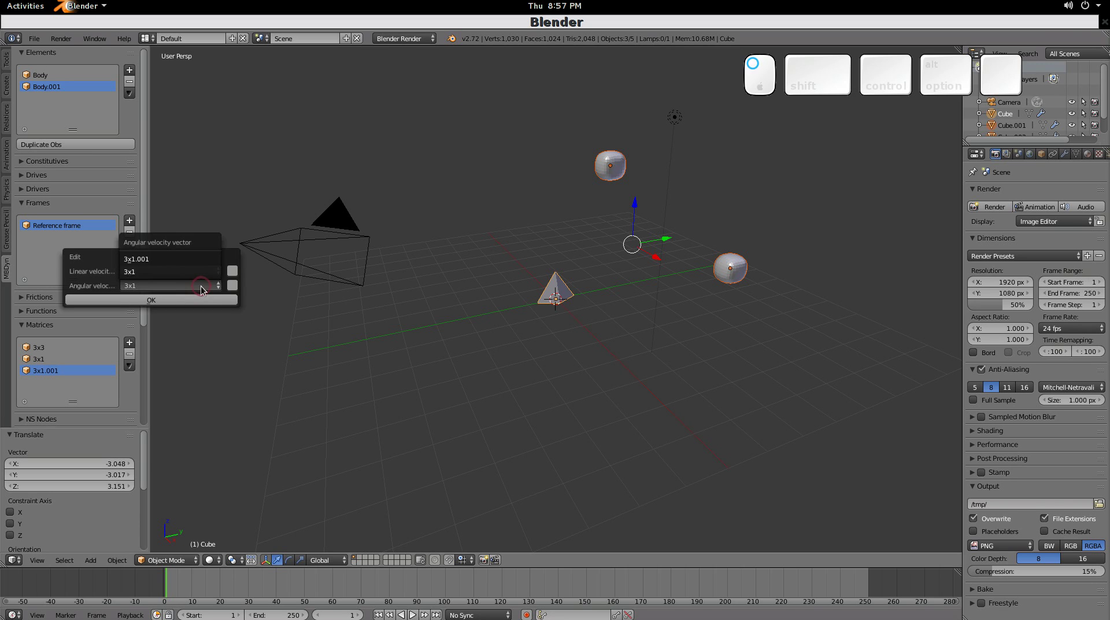
click(171, 256)
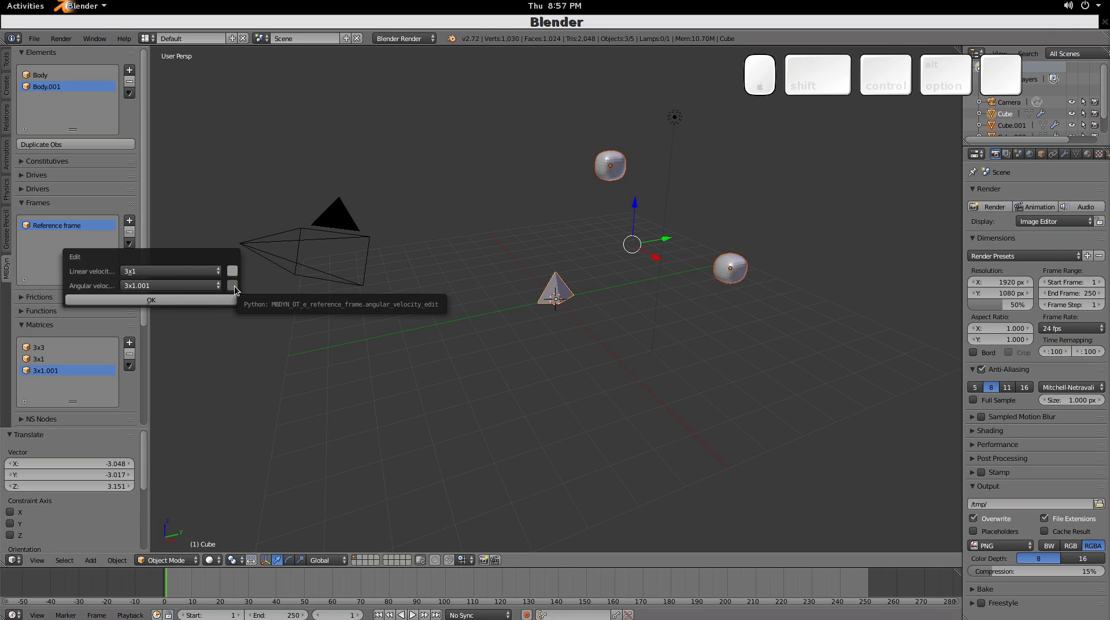
click(211, 300)
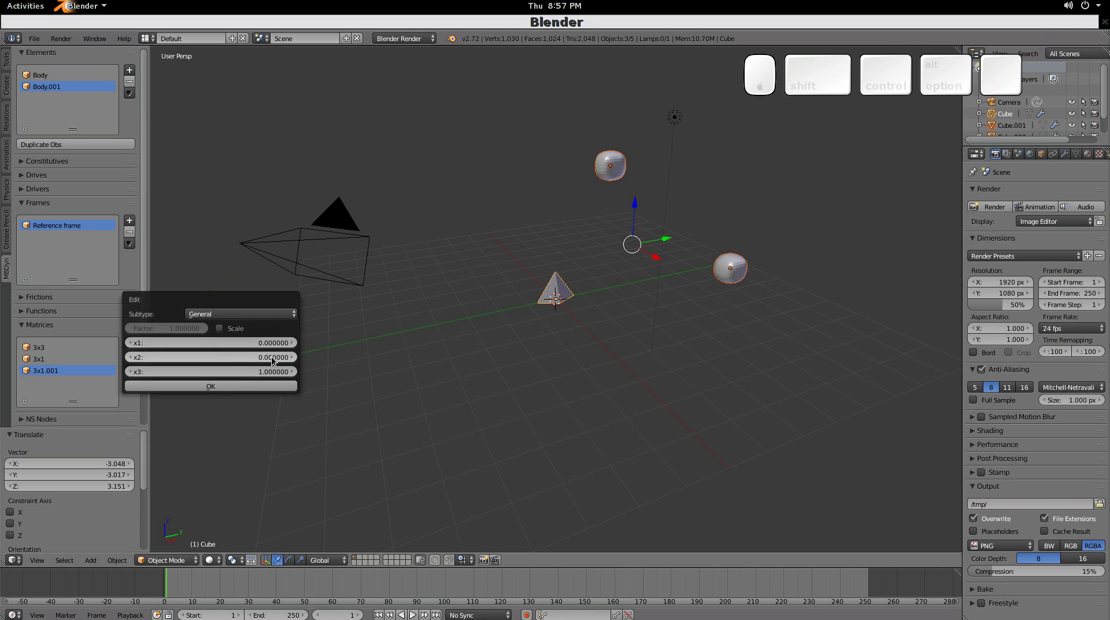
click(228, 387)
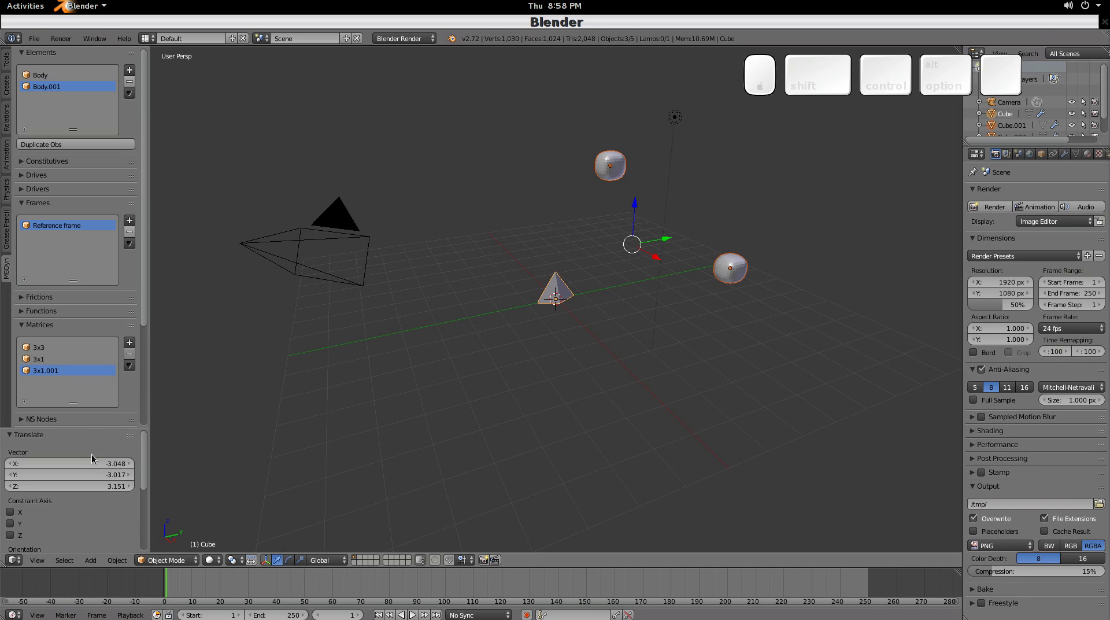
- Add an Initial value simulator with 10 s final time, then save untitled.blend in tmp
drag(94, 427, 82, 521)
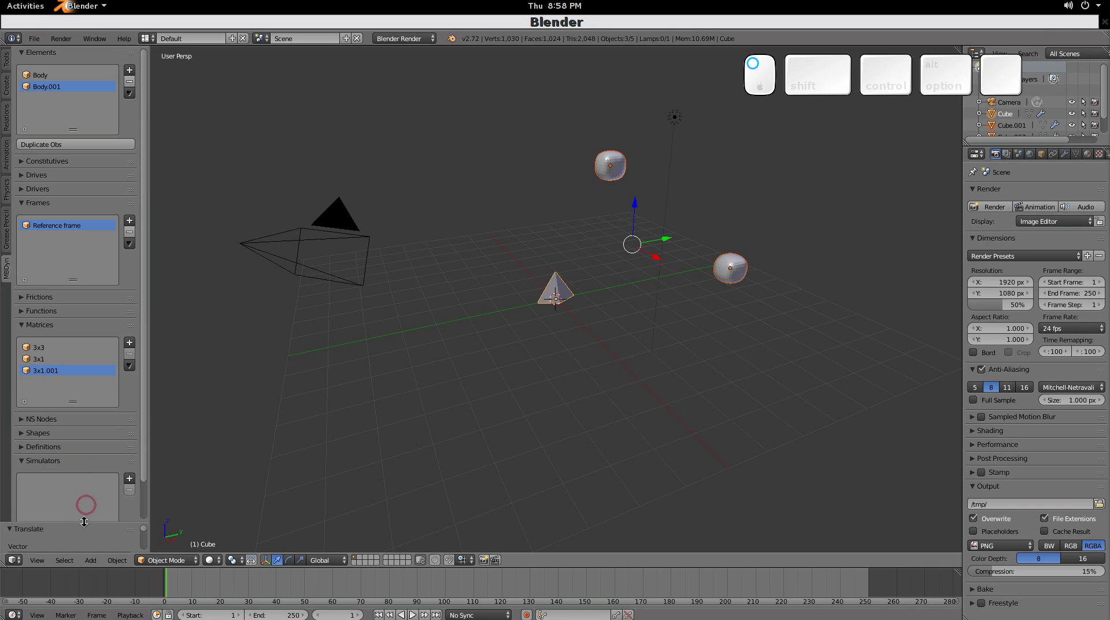
click(132, 480)
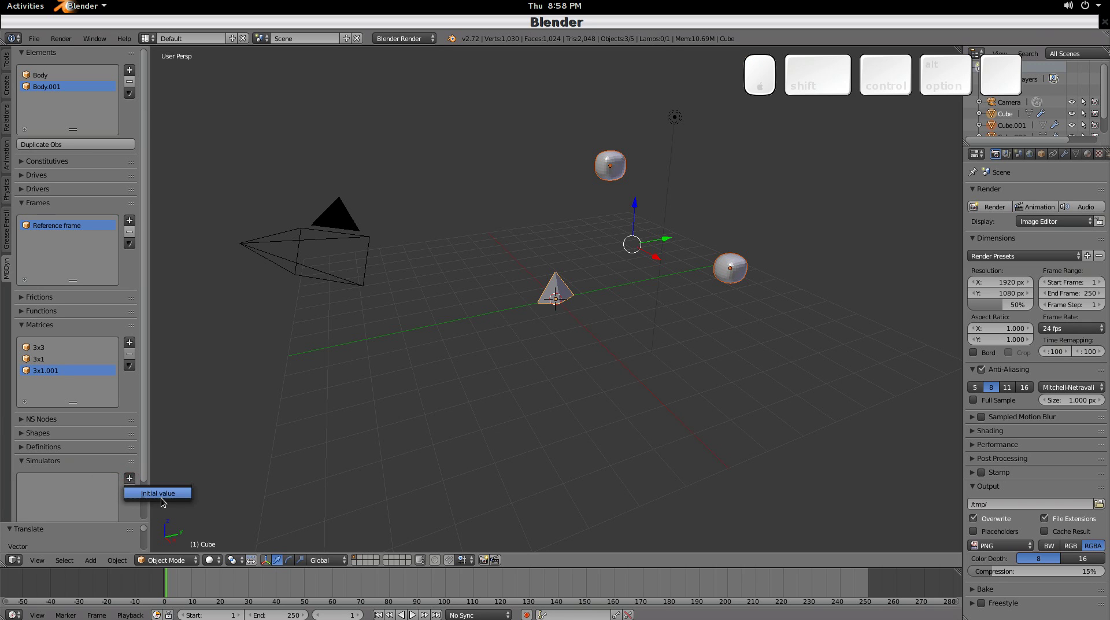
click(160, 497)
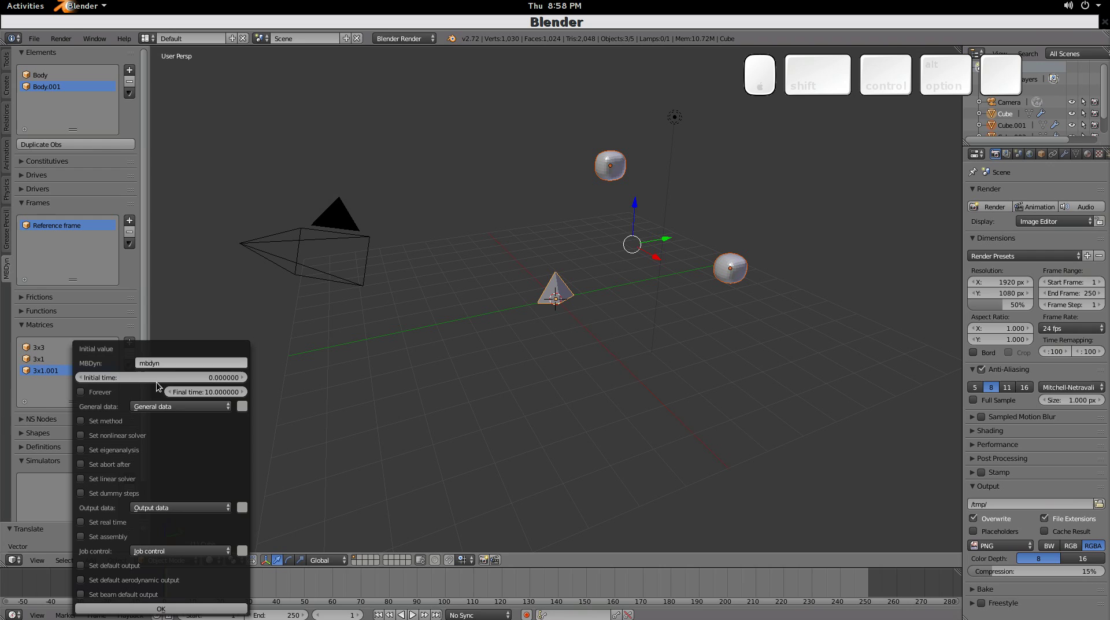
click(157, 608)
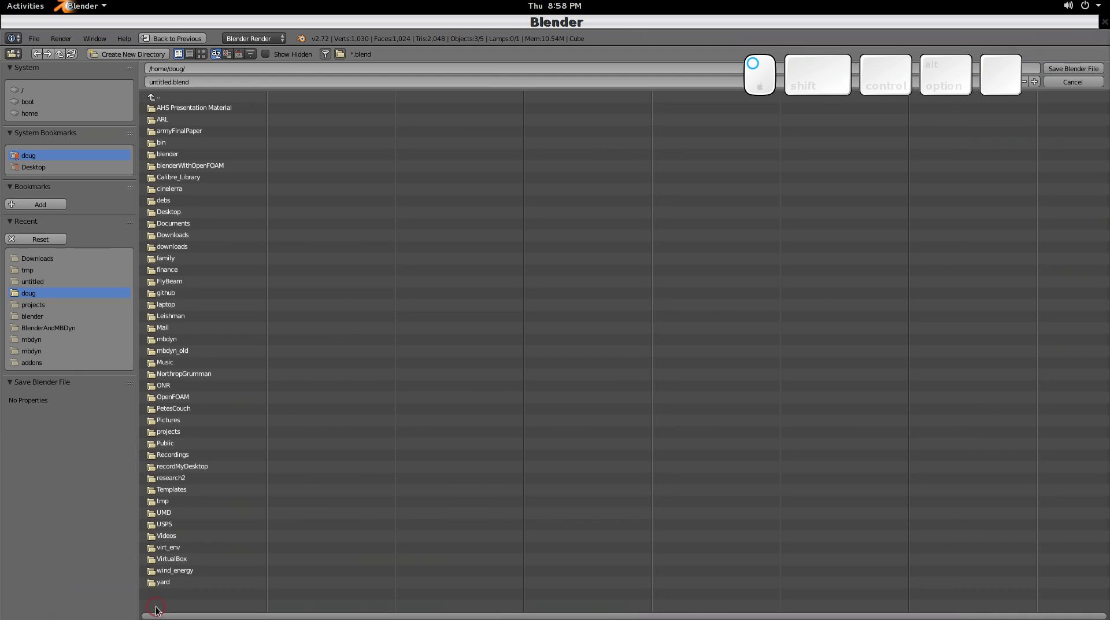
click(26, 272)
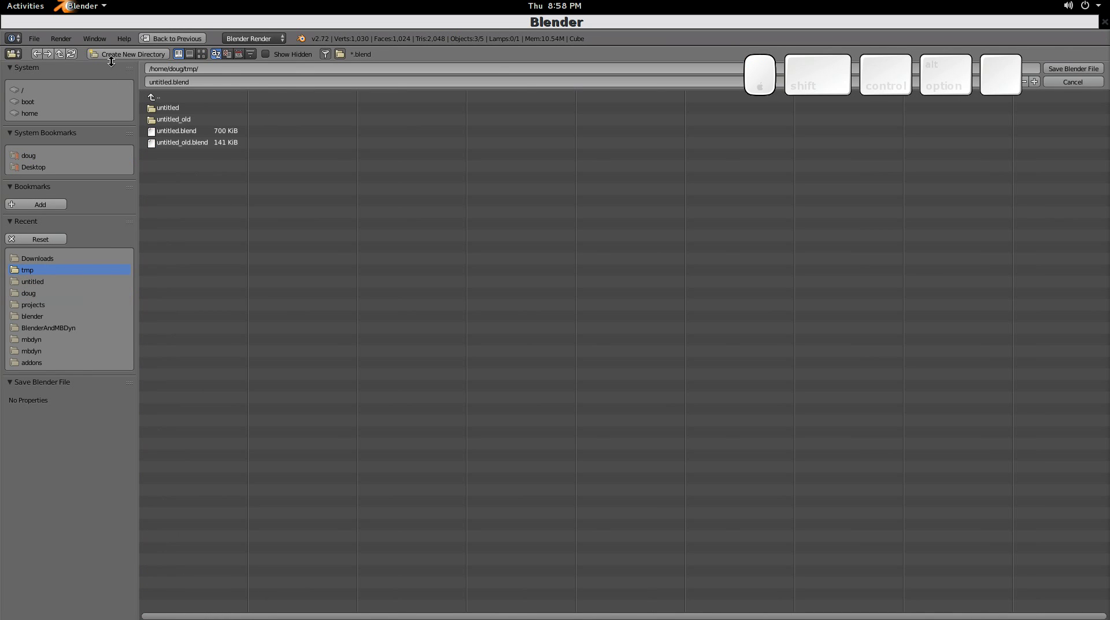
click(1067, 68)
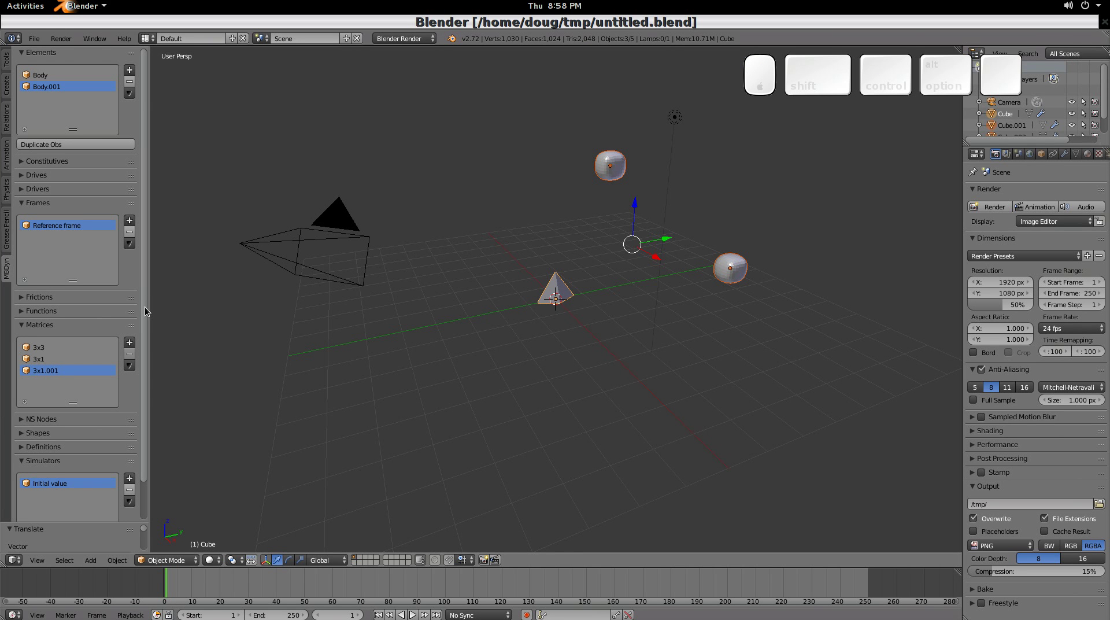
- Run the MBDyn simulation and animate the objects with 110 steps between animation frames
scroll(147, 353, down, 3)
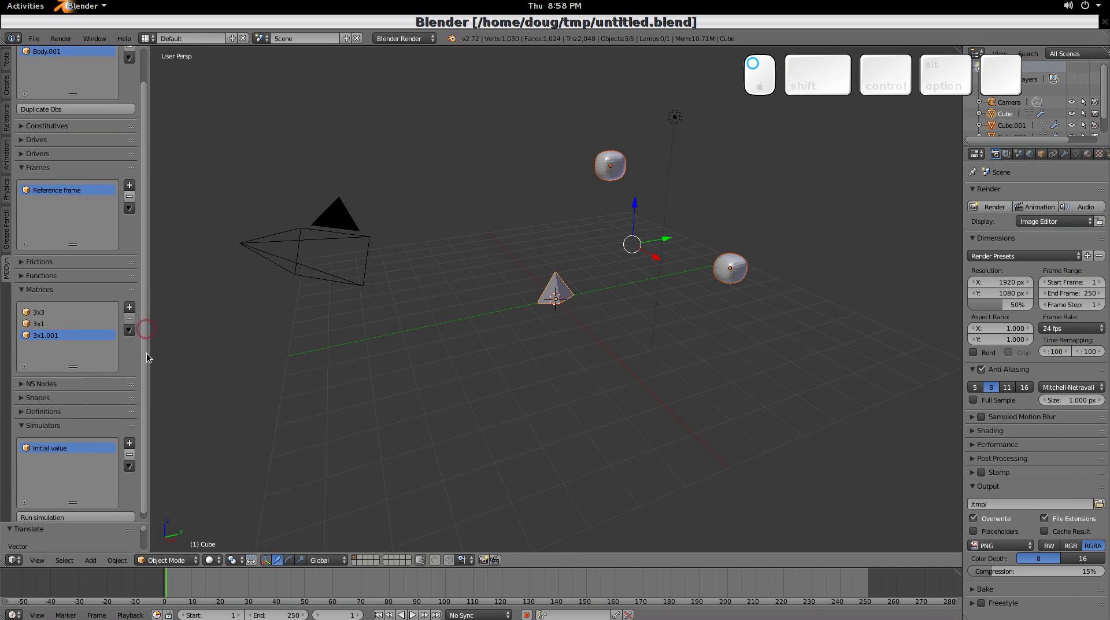
click(64, 512)
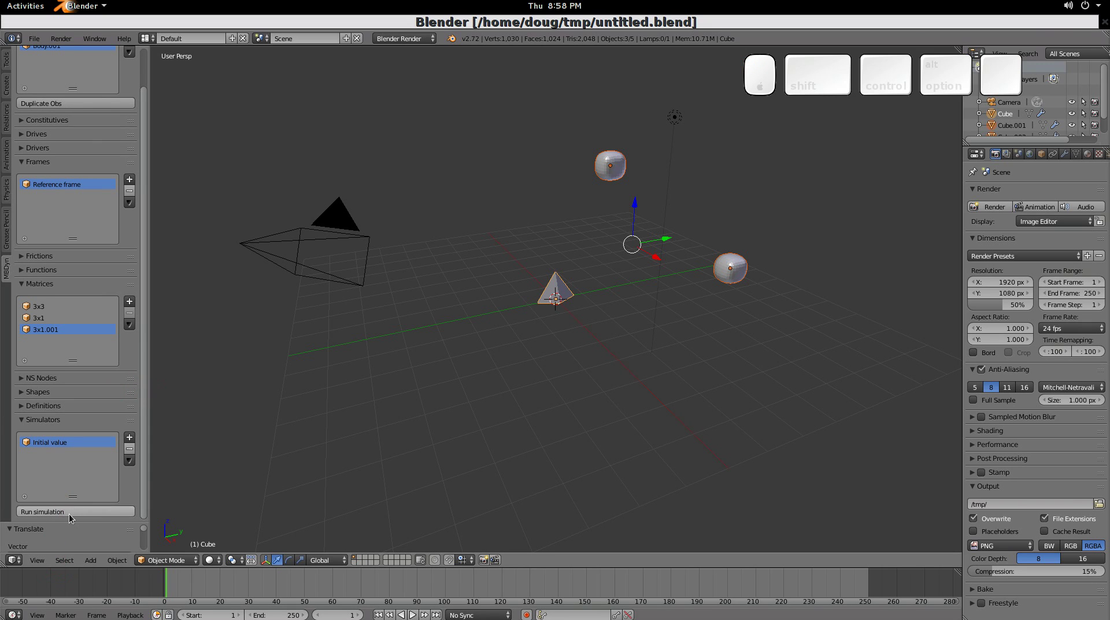
click(22, 284)
click(63, 446)
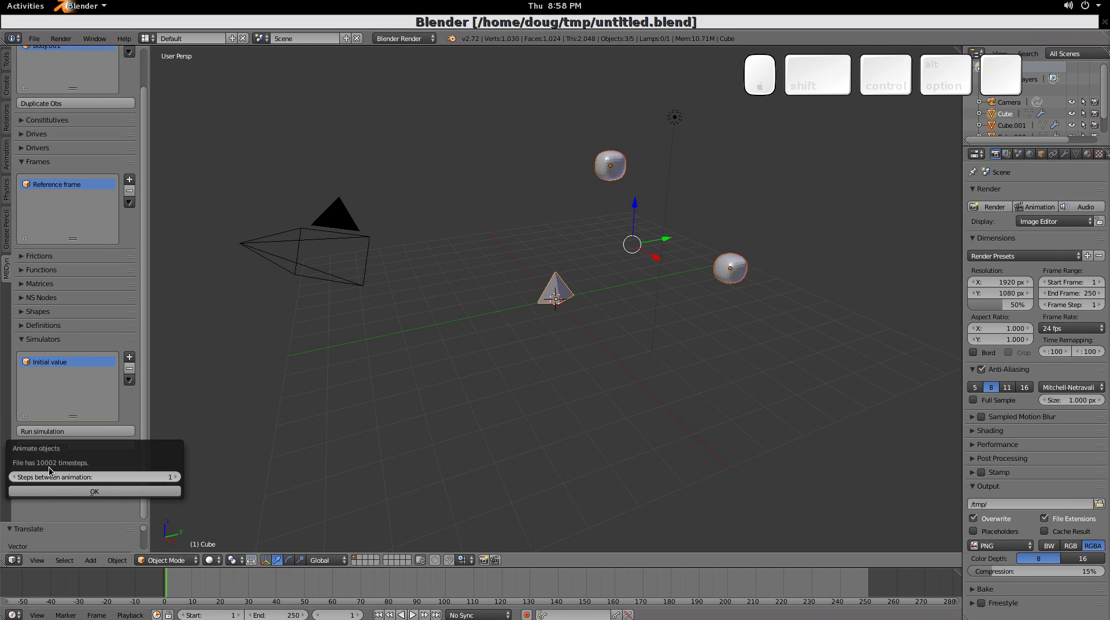
click(94, 477)
mouse_move(94, 477)
mouse_down()
mouse_move(138, 477)
mouse_move(113, 478)
mouse_up()
click(122, 492)
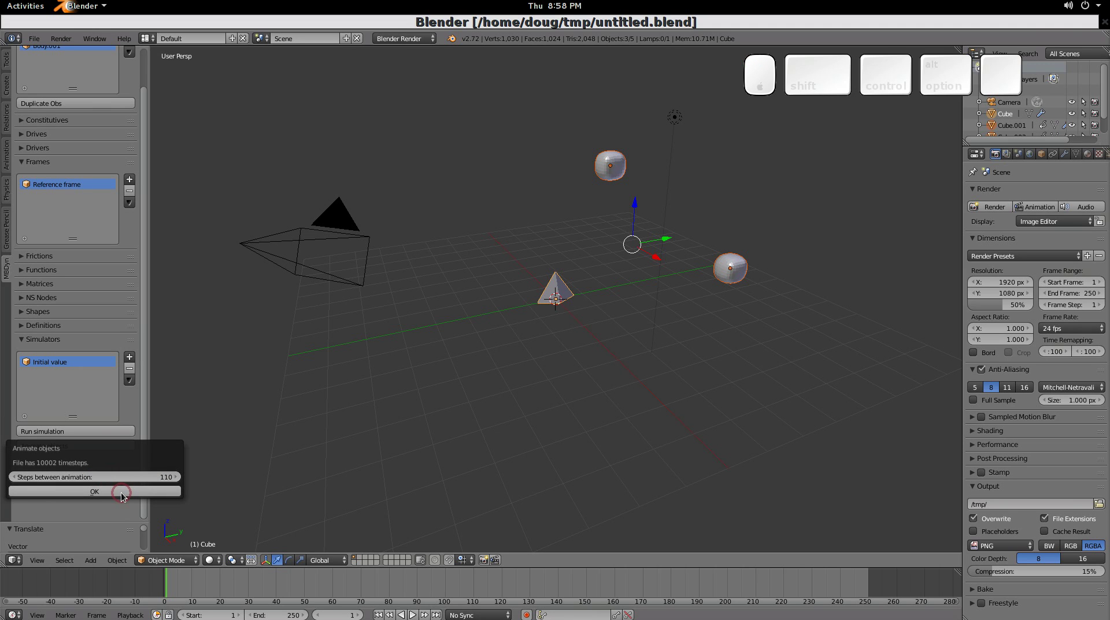
click(122, 492)
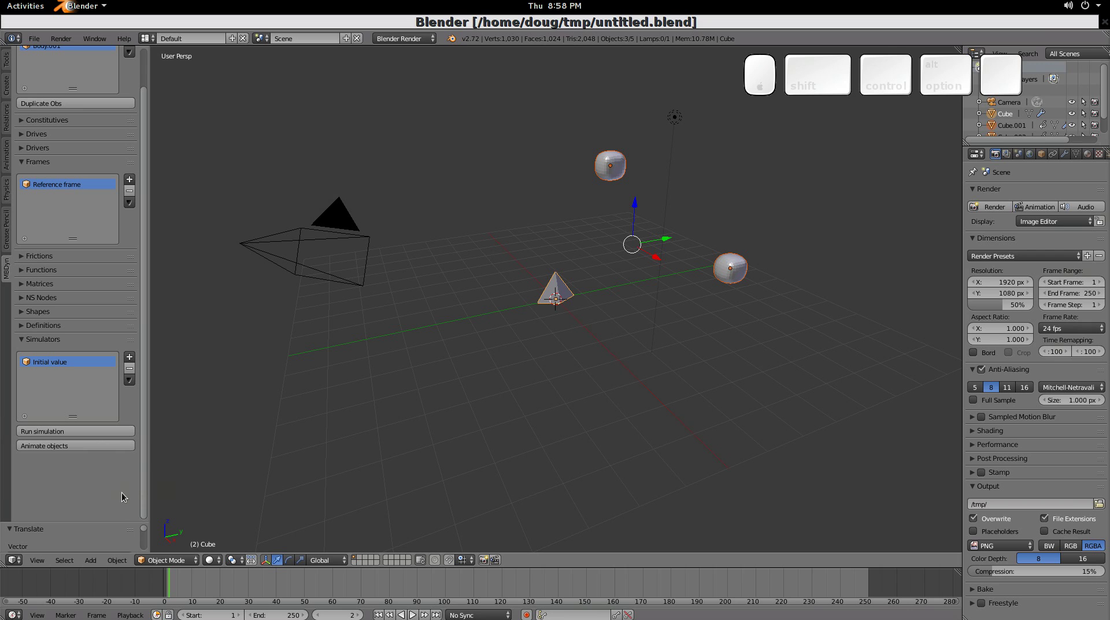
- Play the animation back, then replay it from the top view
key(alt)
key(alt+a)
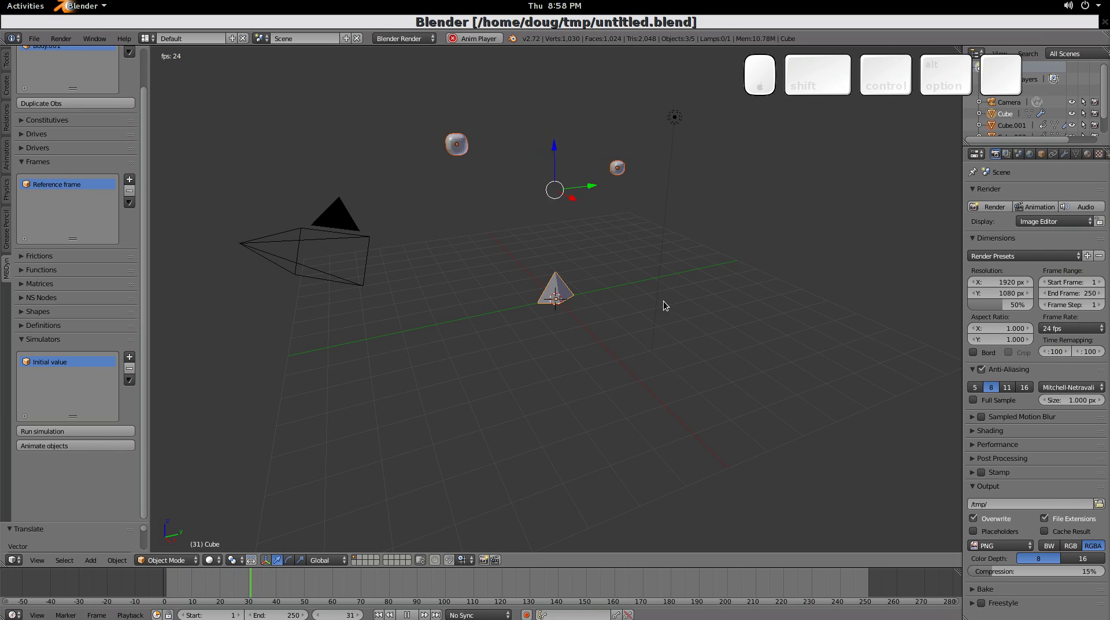
key(Escape)
key(KP_7)
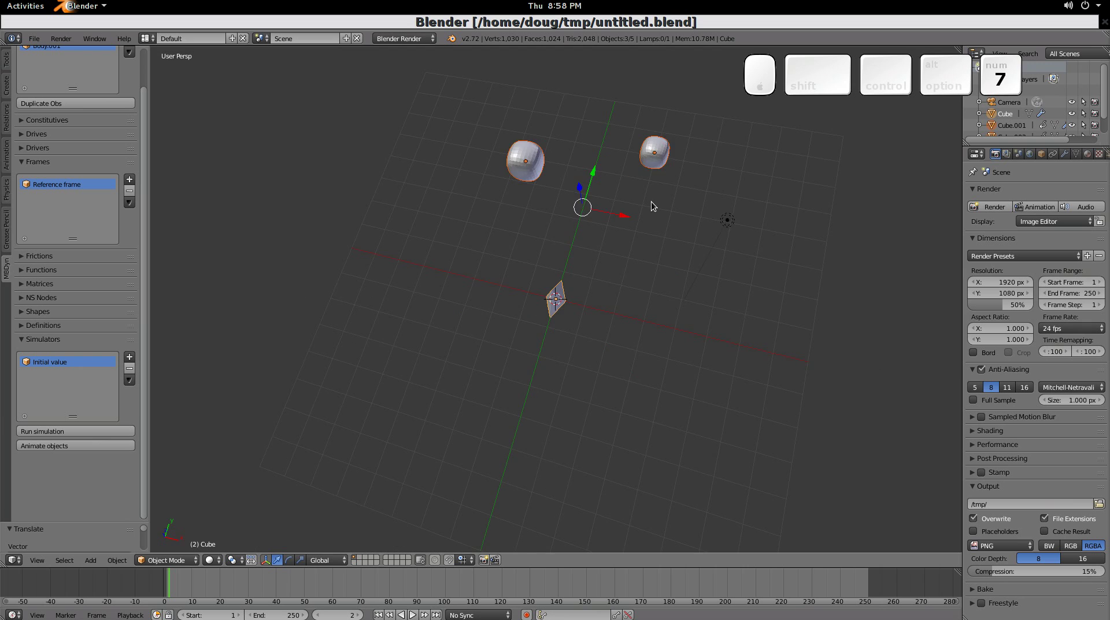
scroll(650, 207, down, 5)
key(alt+a)
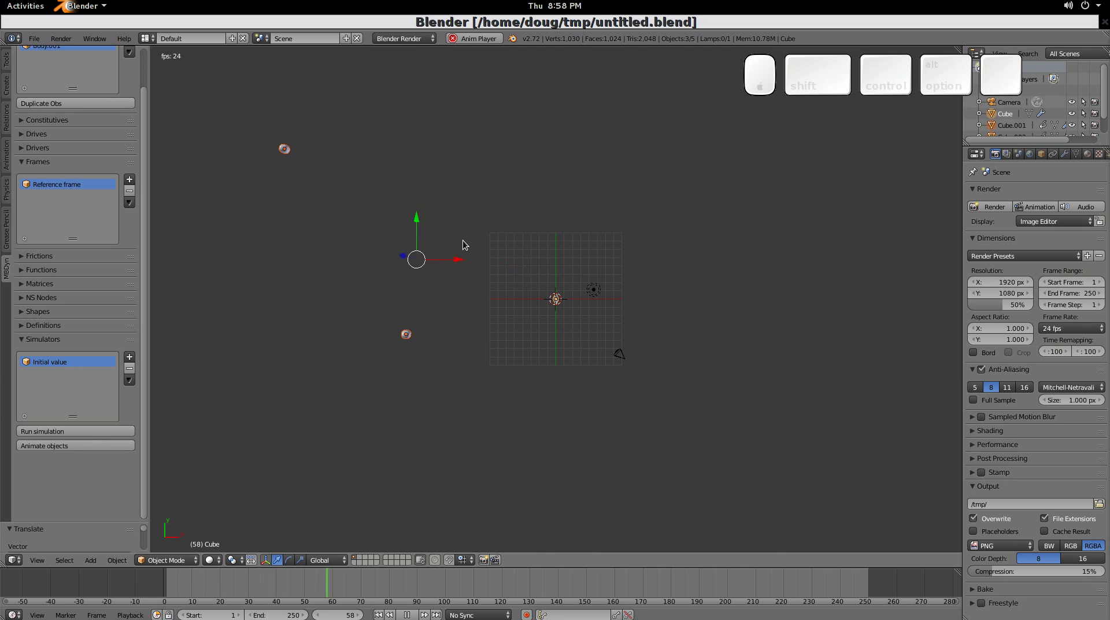
key(Escape)
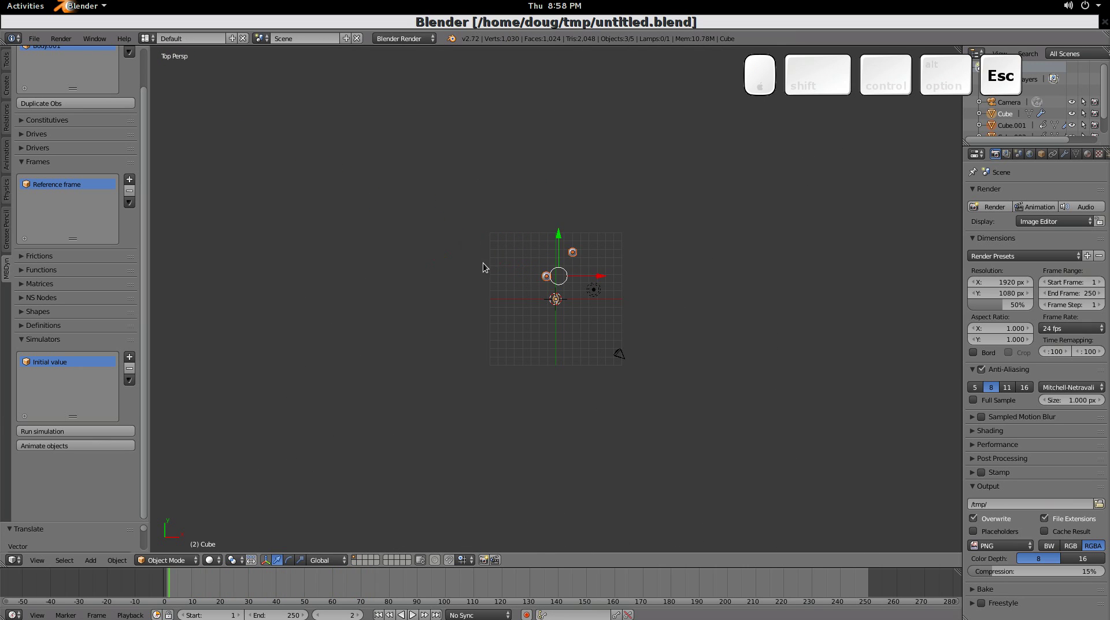
- Add a linear elastic Rod element between masses Cube.001 and Cube.002
right_click(573, 253)
shift+right_click(544, 282)
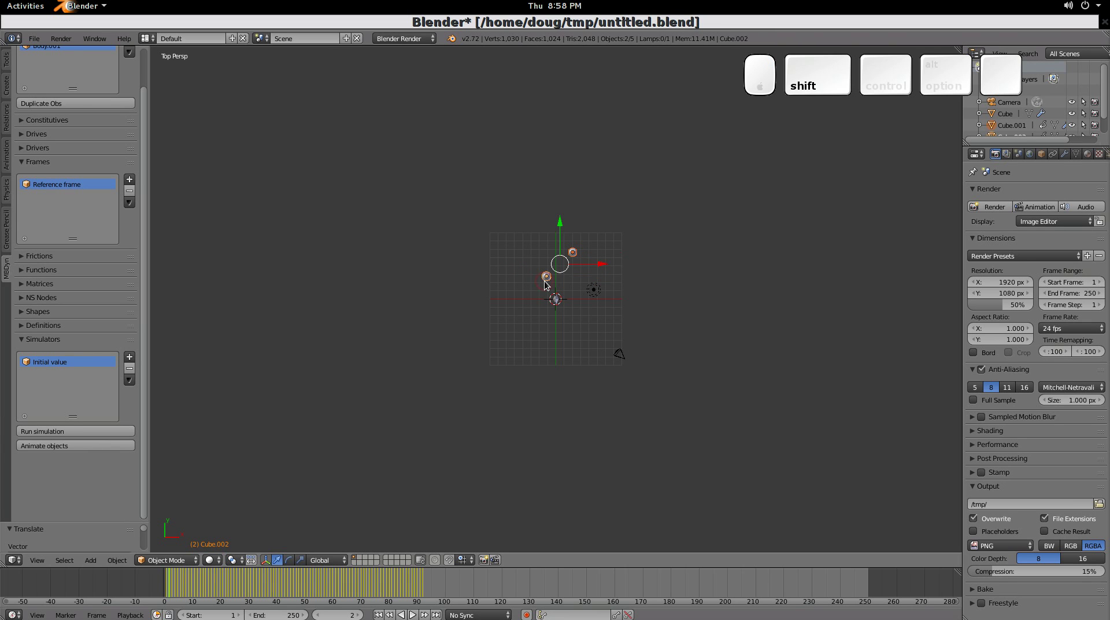
scroll(144, 150, up, 3)
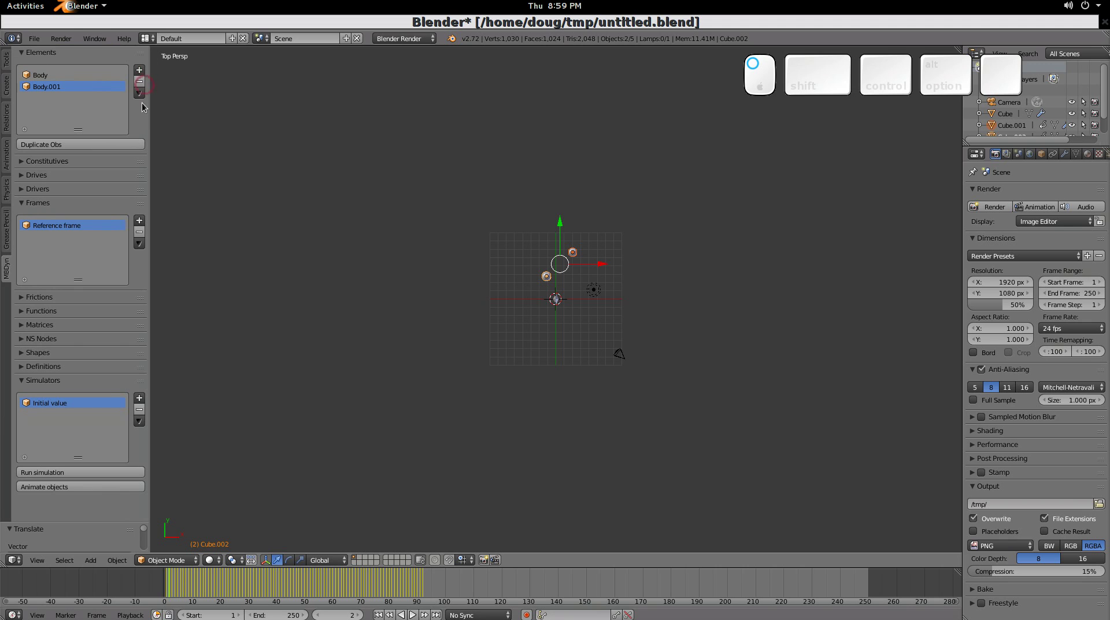
click(139, 70)
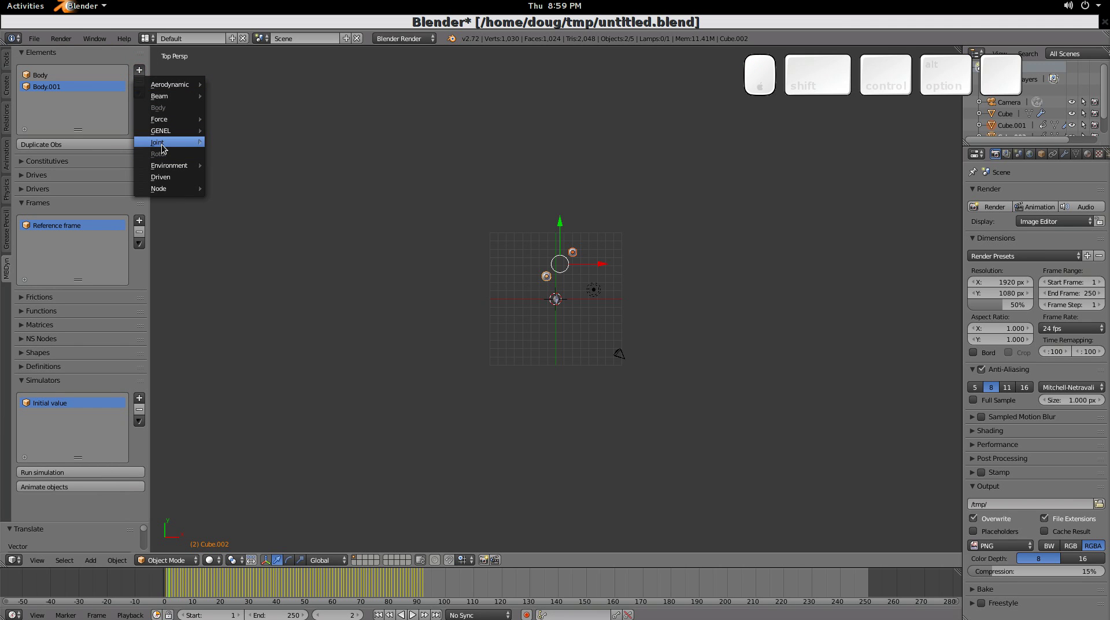
mouse_move(164, 144)
click(248, 246)
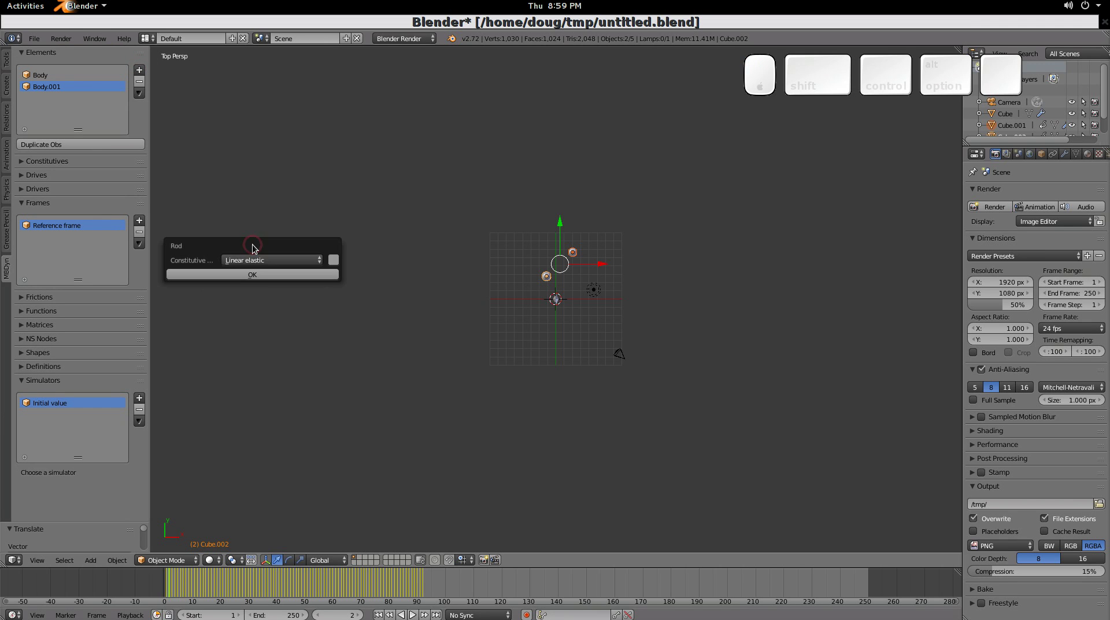
click(263, 274)
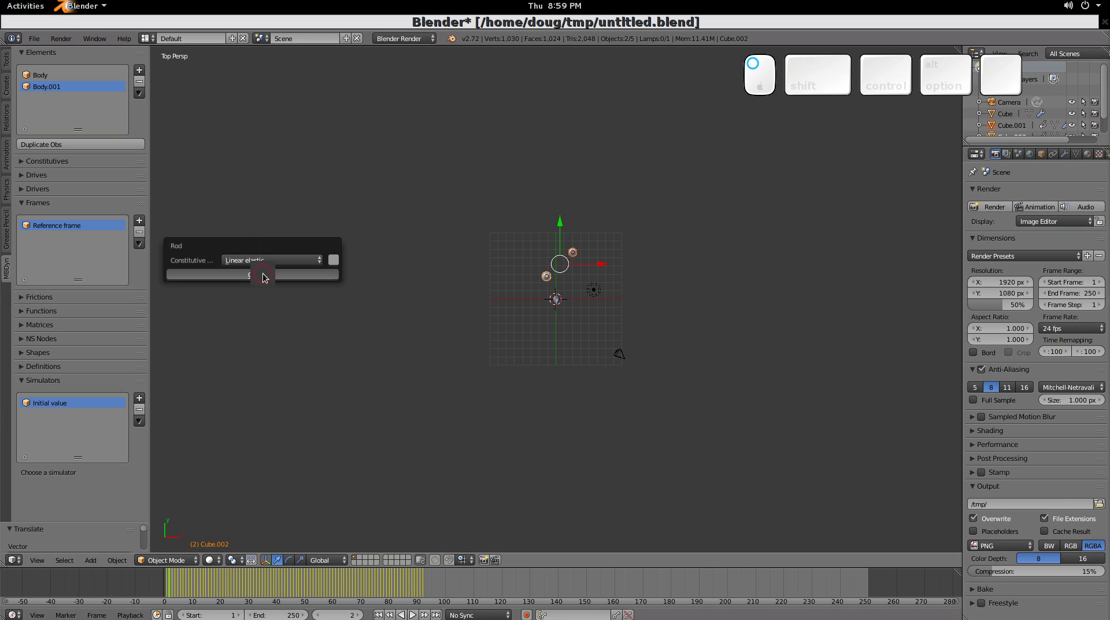
- Rerun the Initial value simulation, animate every 110 steps, and play it back
click(94, 404)
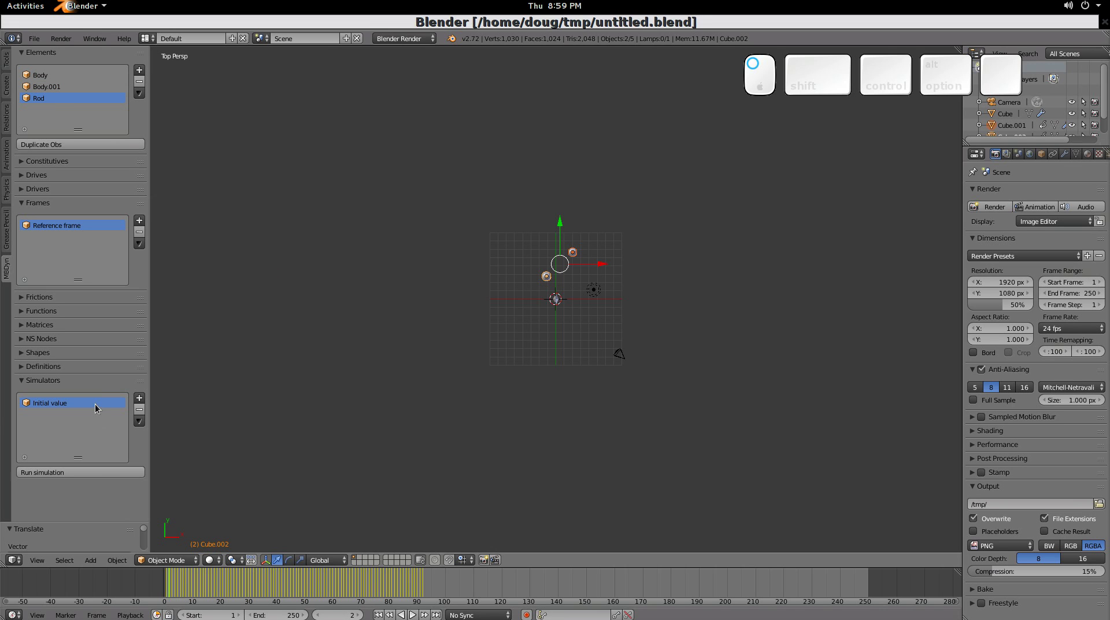
click(67, 474)
click(79, 486)
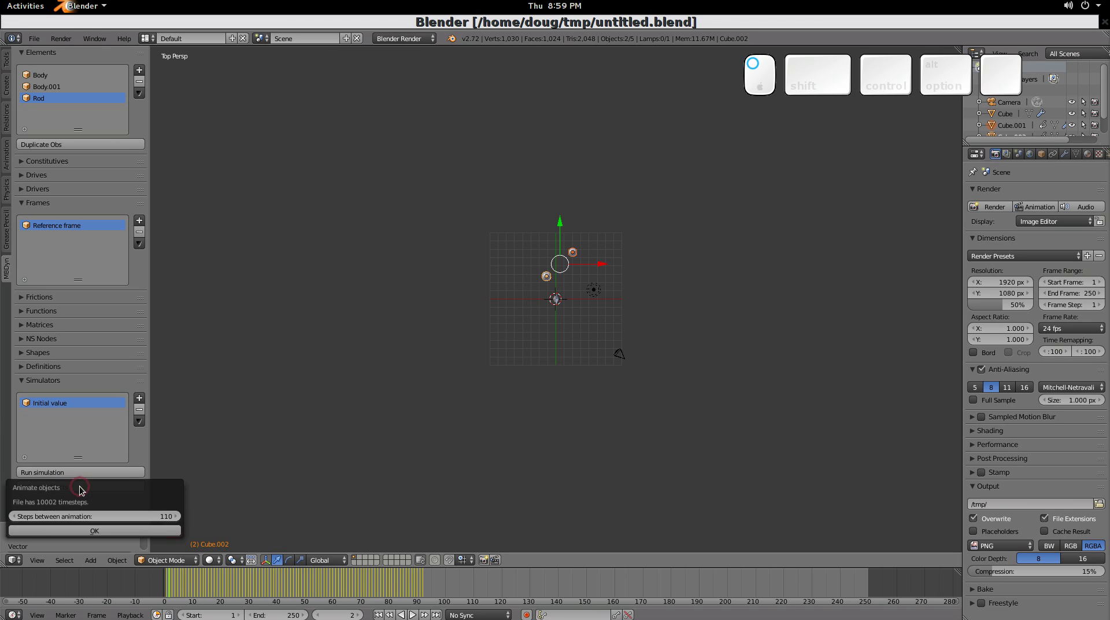
click(123, 534)
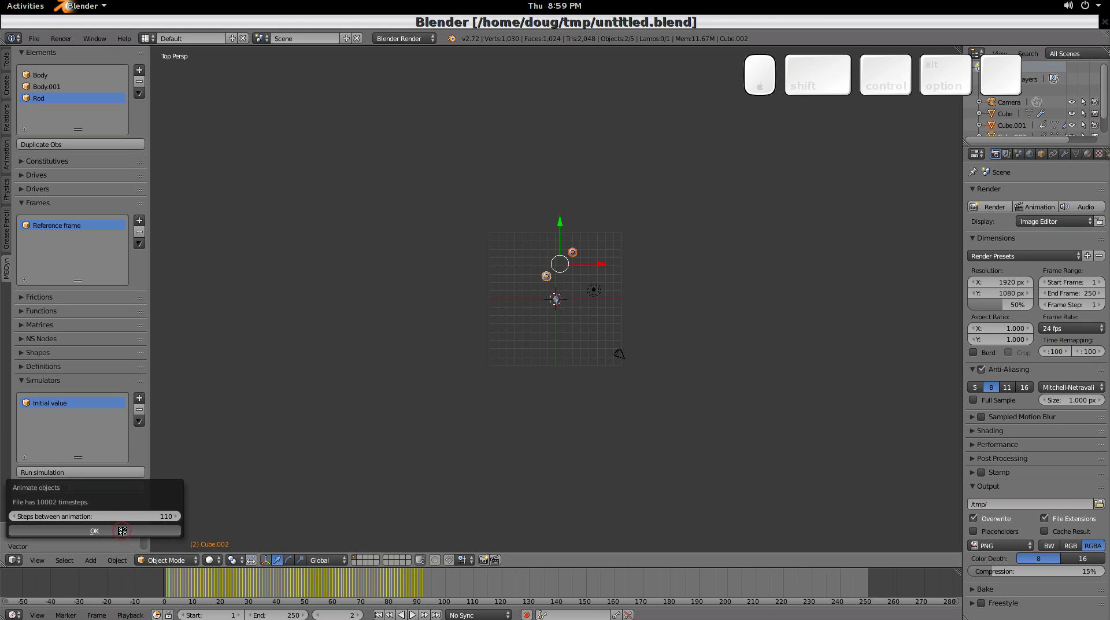
key(alt+a)
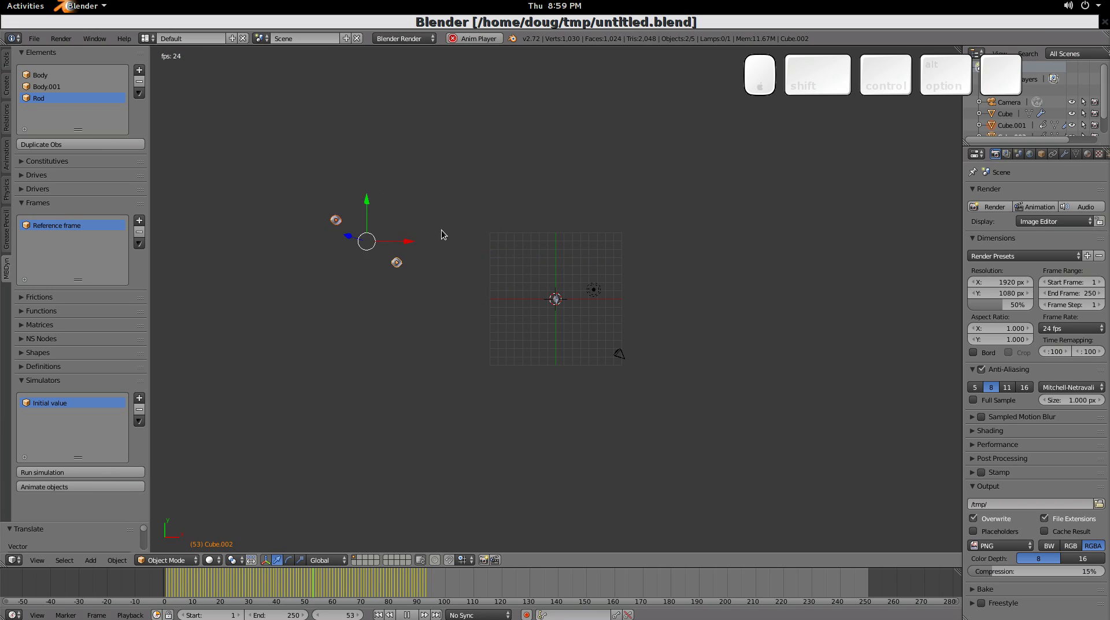
key(Escape)
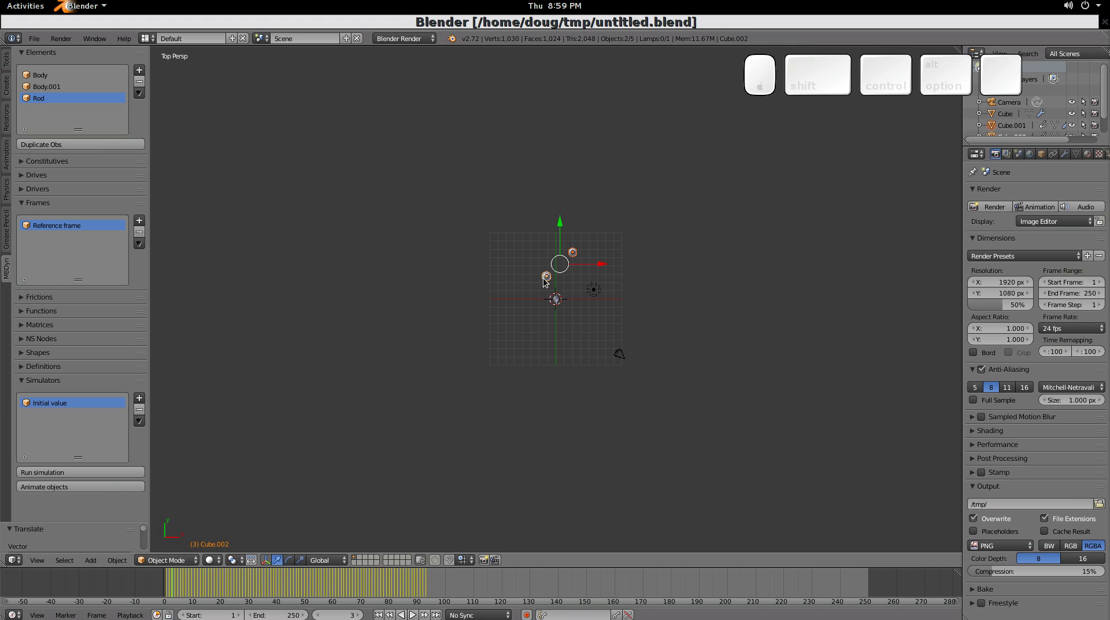
- Duplicate the bodies, rod and cone reference frame, moving the copies up-left of the originals
key(KP_1)
scroll(532, 213, up, 4)
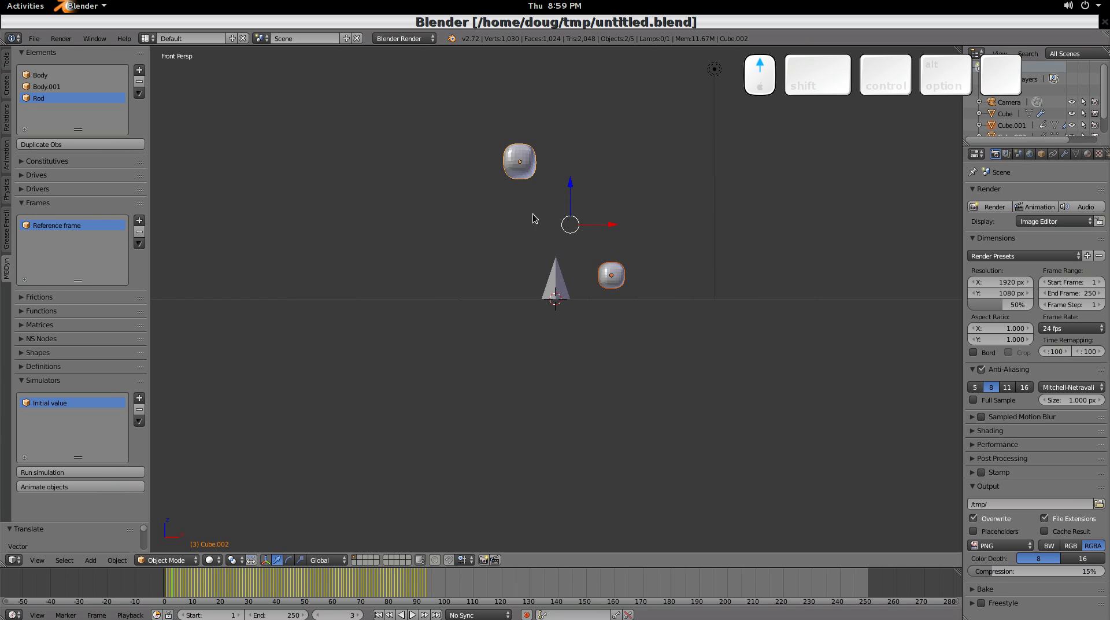
middle_drag(533, 213, 497, 257)
scroll(497, 258, down, 3)
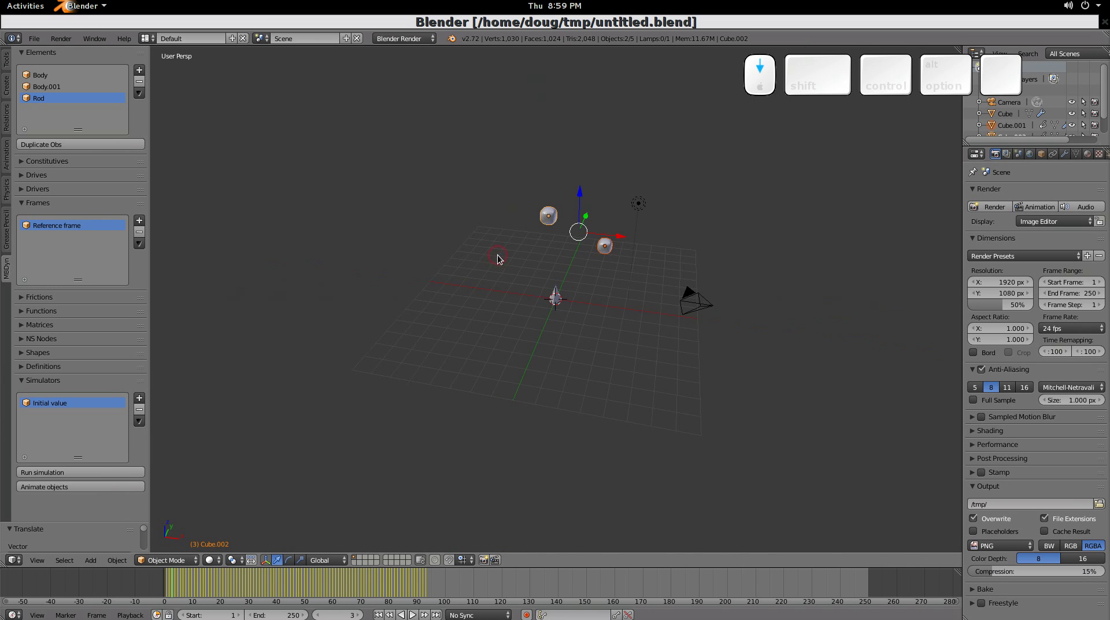
shift+right_click(557, 299)
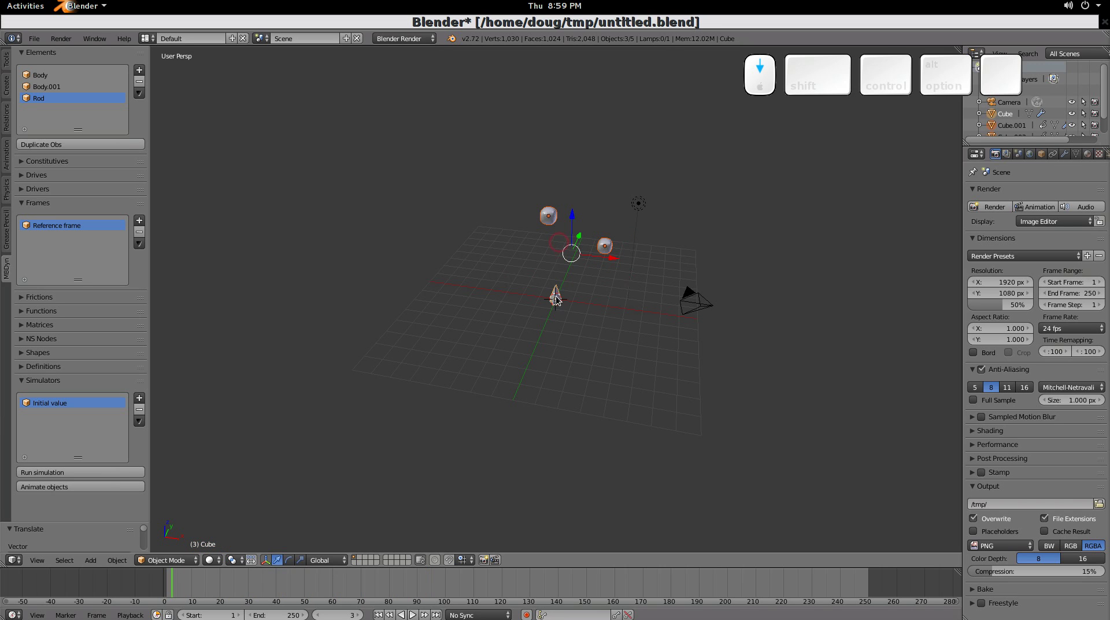
click(556, 299)
click(75, 145)
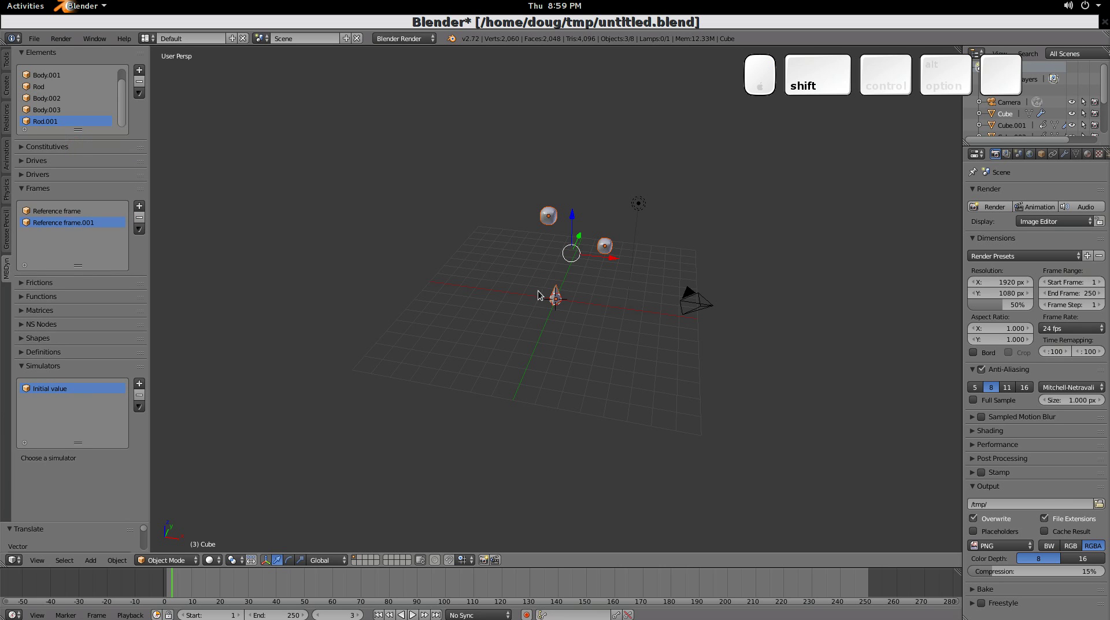
key(g)
click(422, 255)
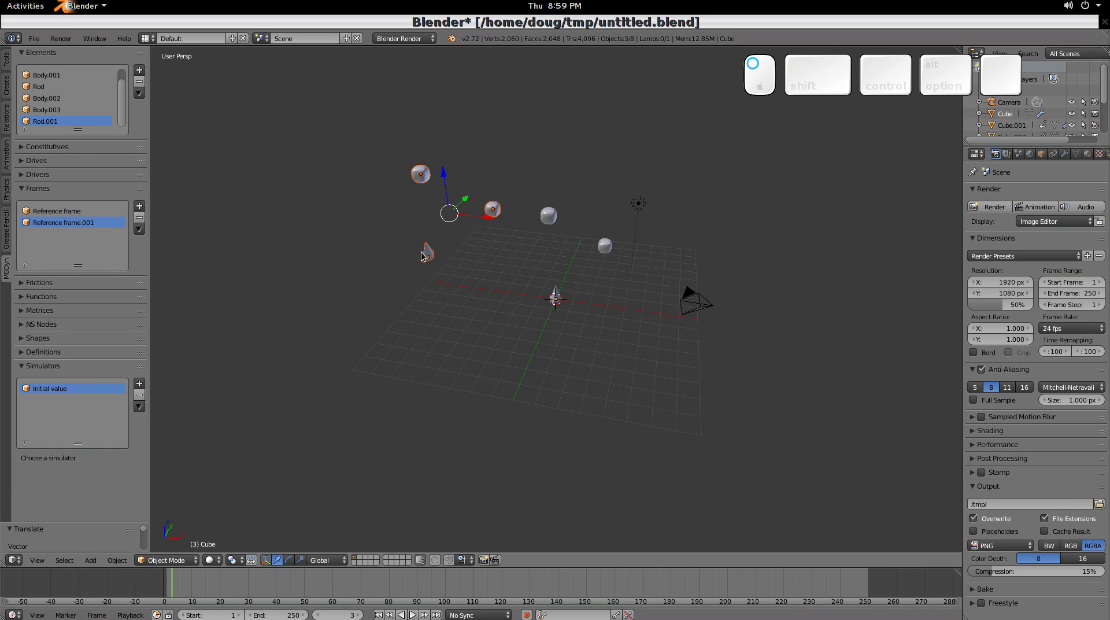
middle_drag(653, 346, 636, 367)
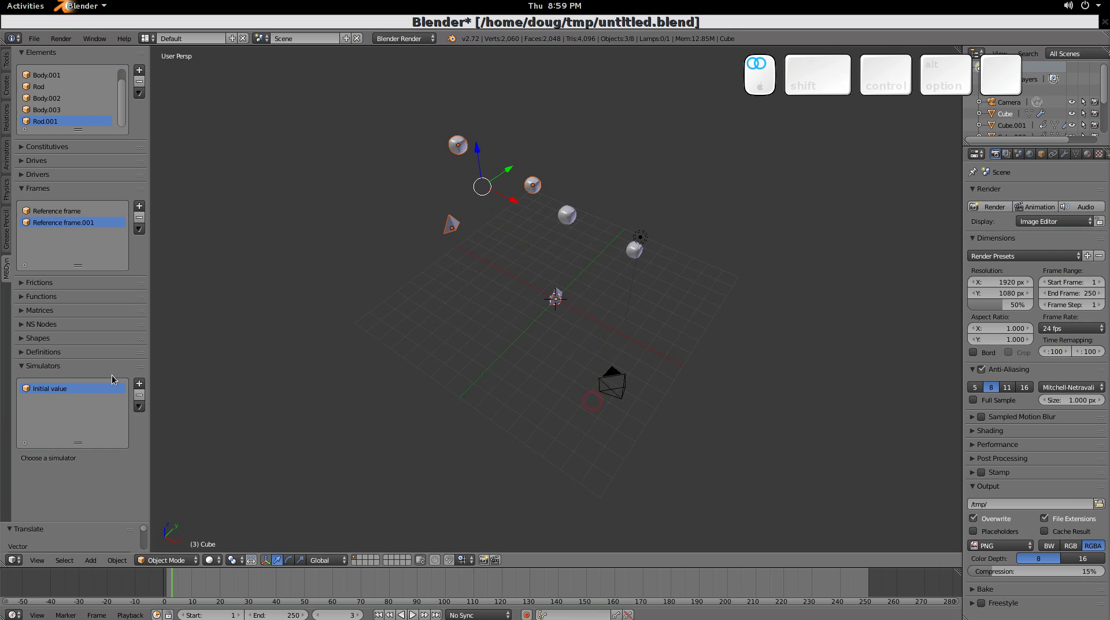
- Rerun the Initial value simulation and animate the objects every 110 steps
click(85, 388)
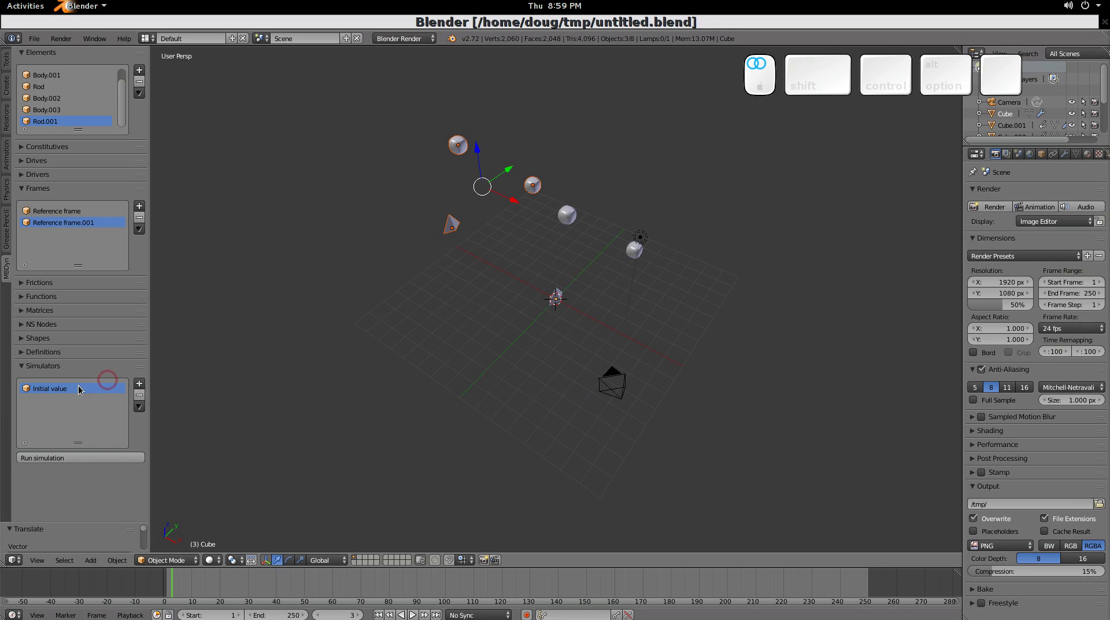
click(80, 457)
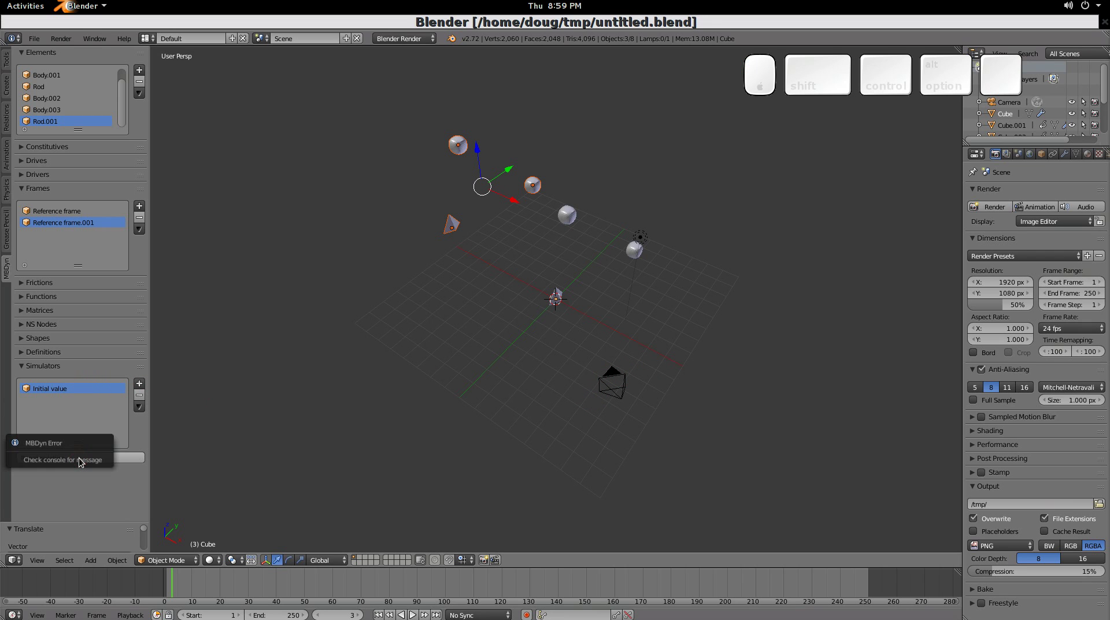
click(78, 471)
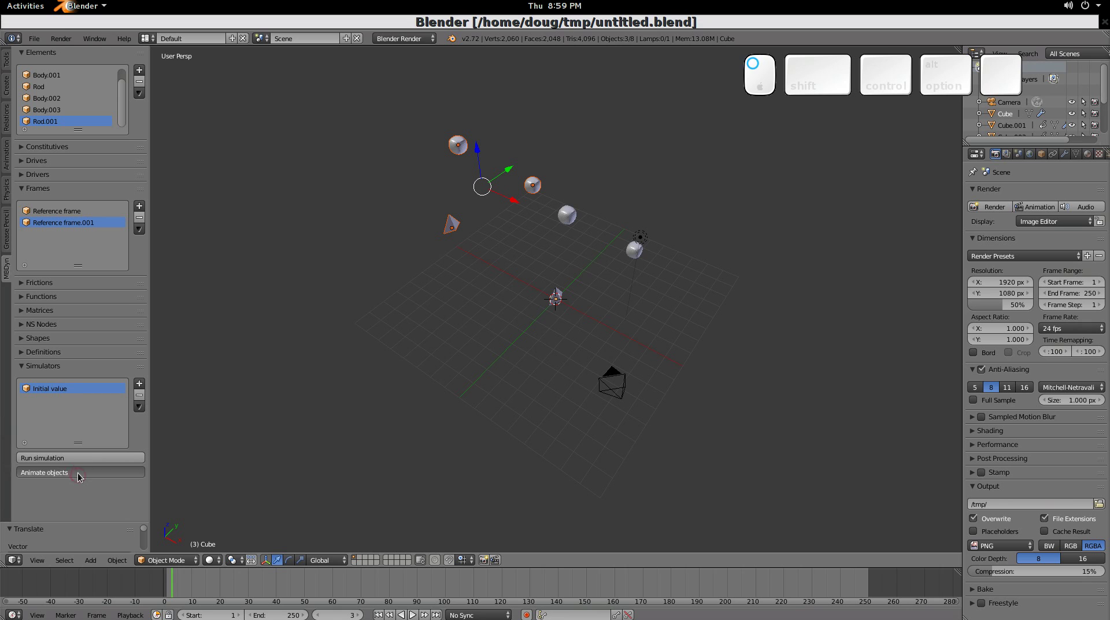
click(94, 517)
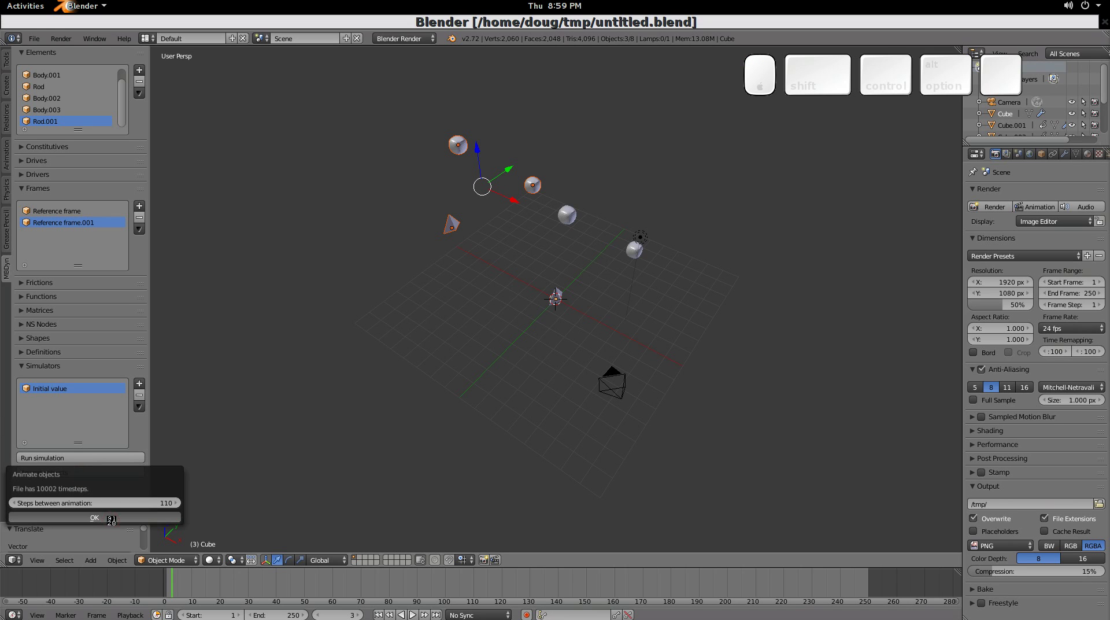
- Play the new animation from the top view, then orbit to a tilted front angle
key(KP_7)
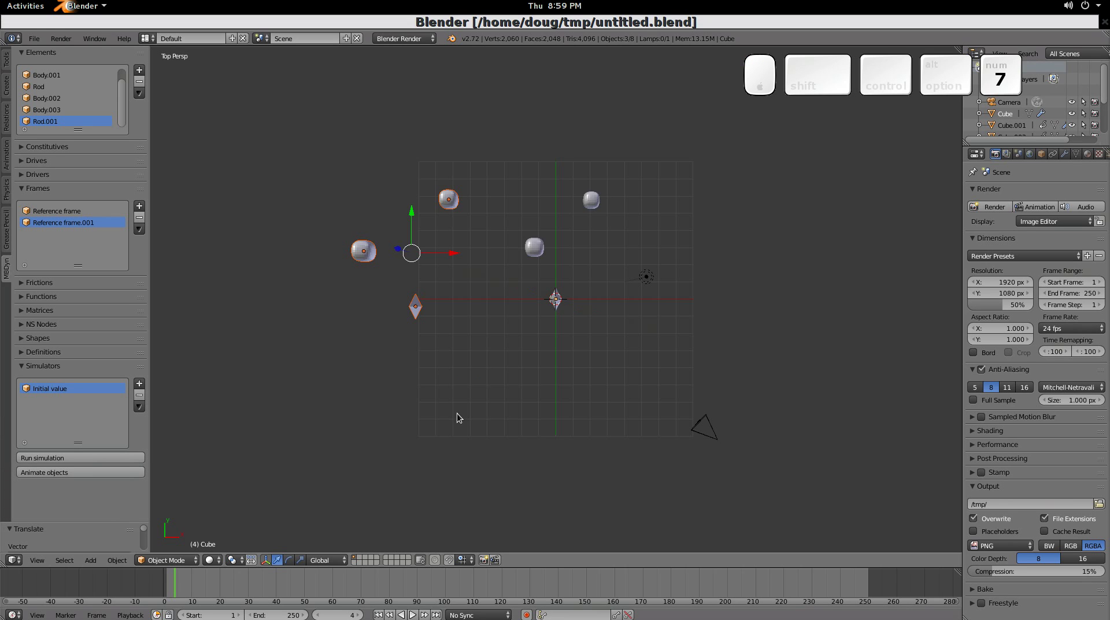
scroll(456, 415, down, 5)
key(alt+a)
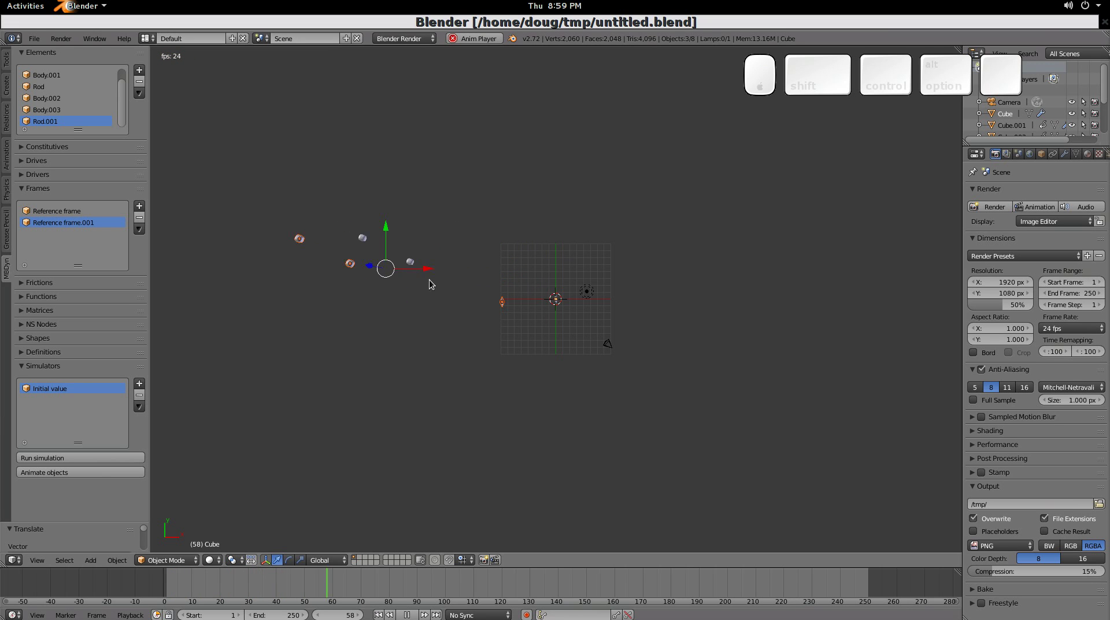
key(Escape)
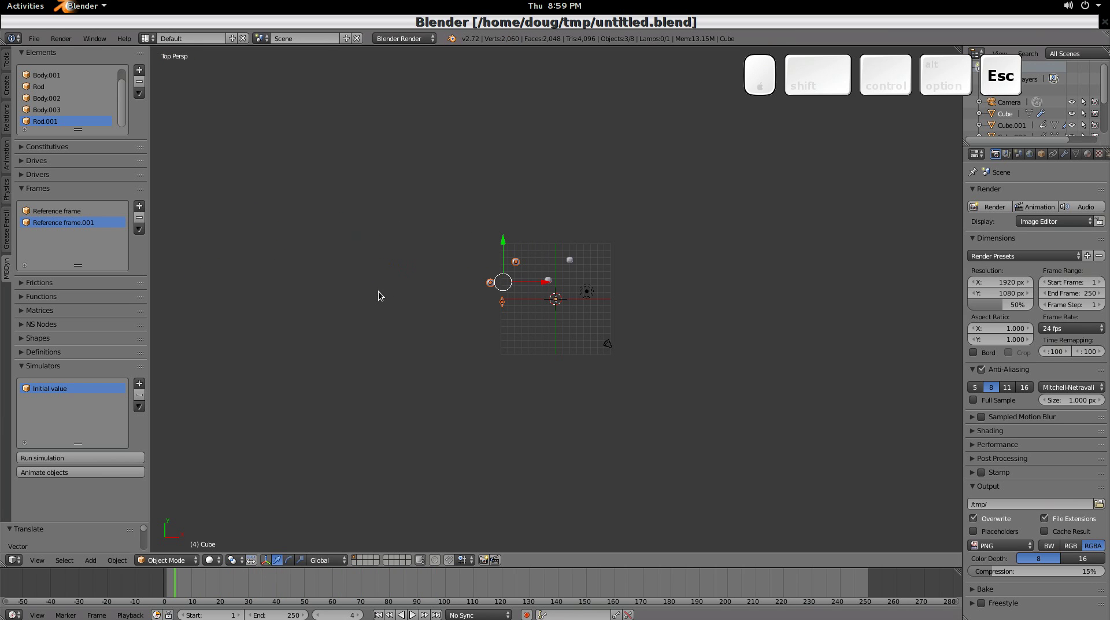
key(KP_1)
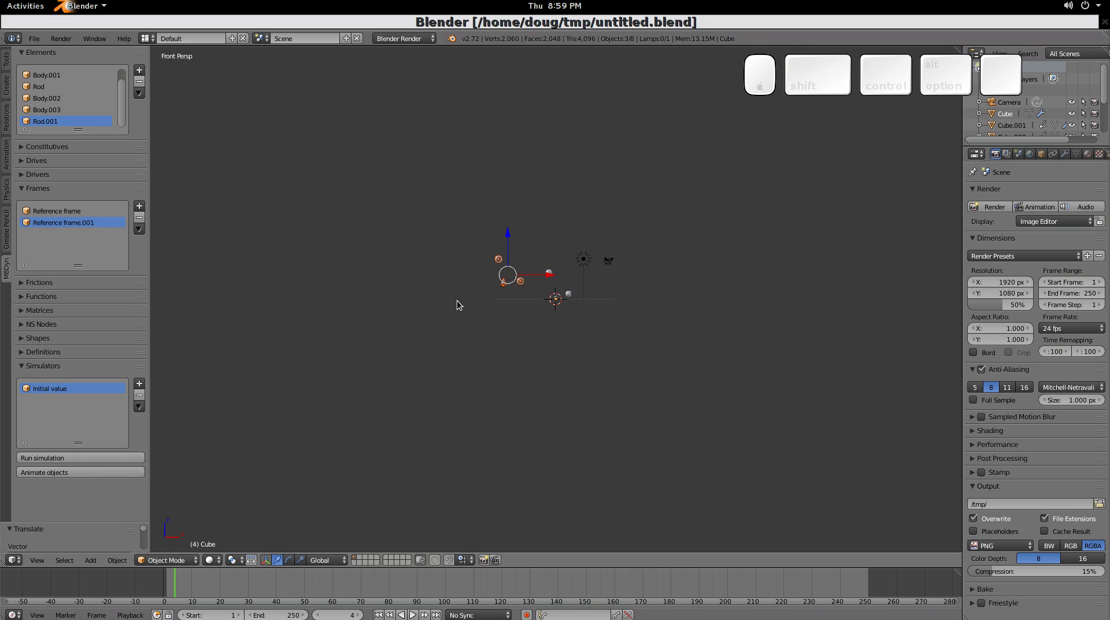
middle_drag(469, 276, 414, 351)
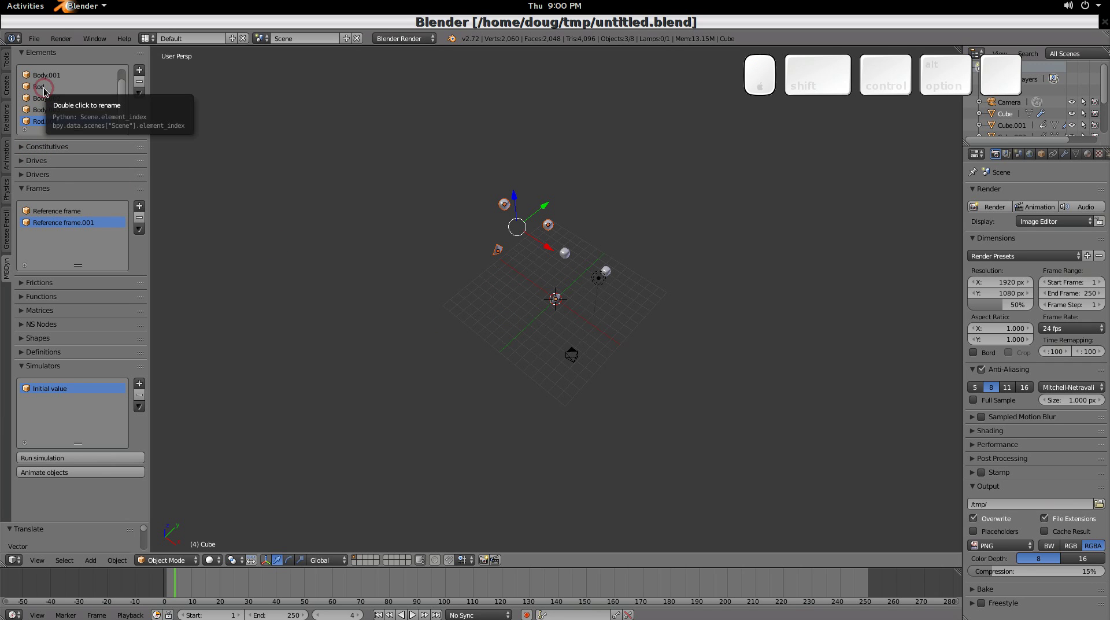
- Duplicate the Linear elastic law as Linear elastic.001 and set its stiffness to 10
click(21, 148)
click(129, 187)
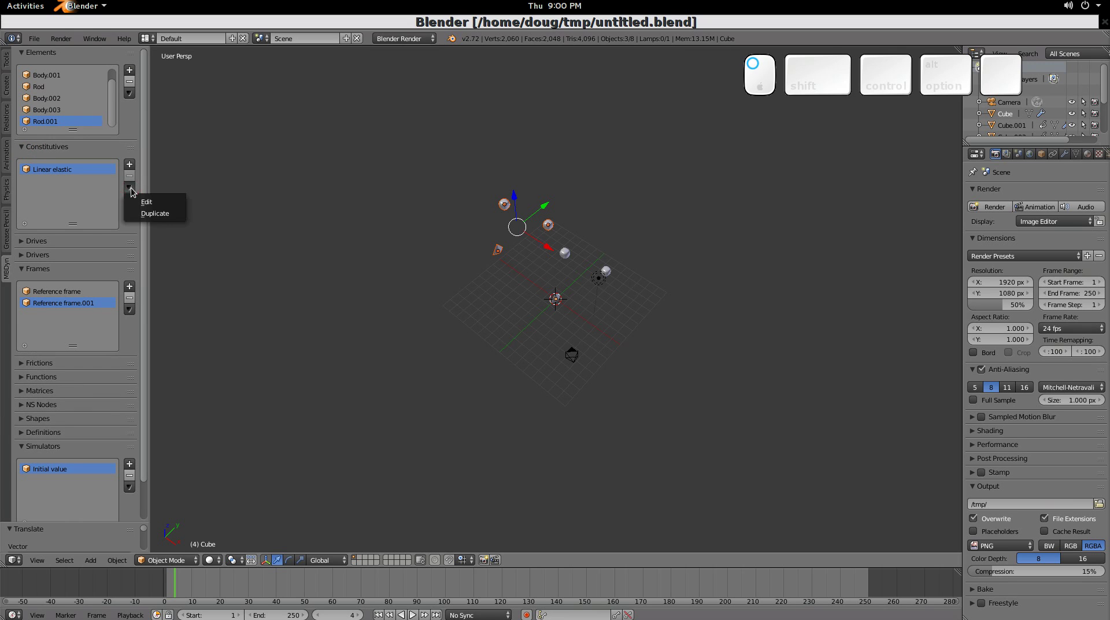
click(161, 214)
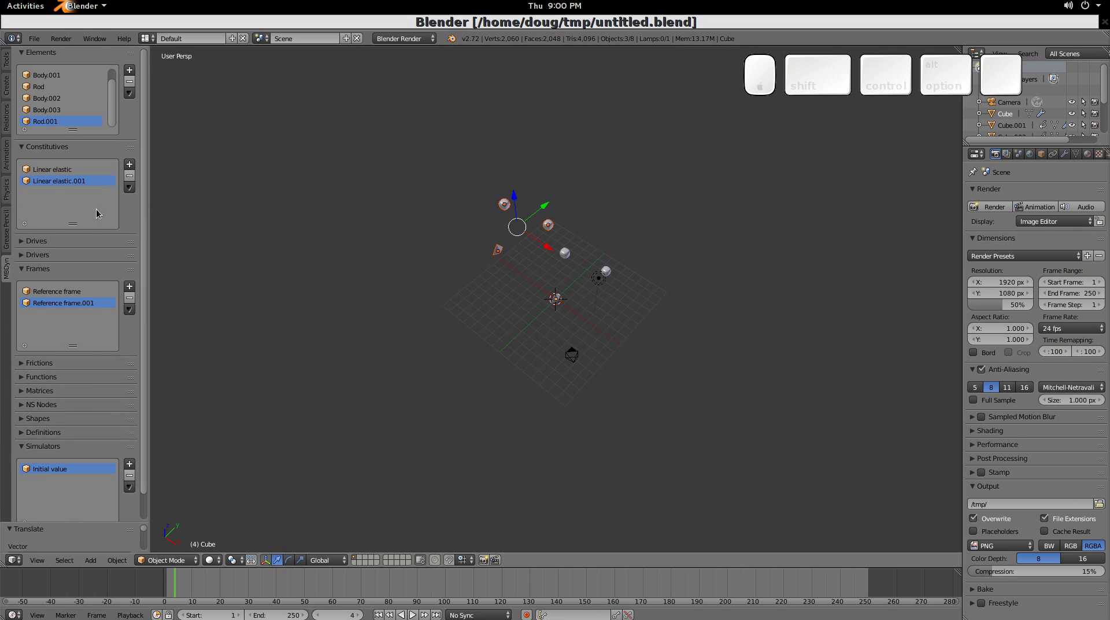
double_click(60, 181)
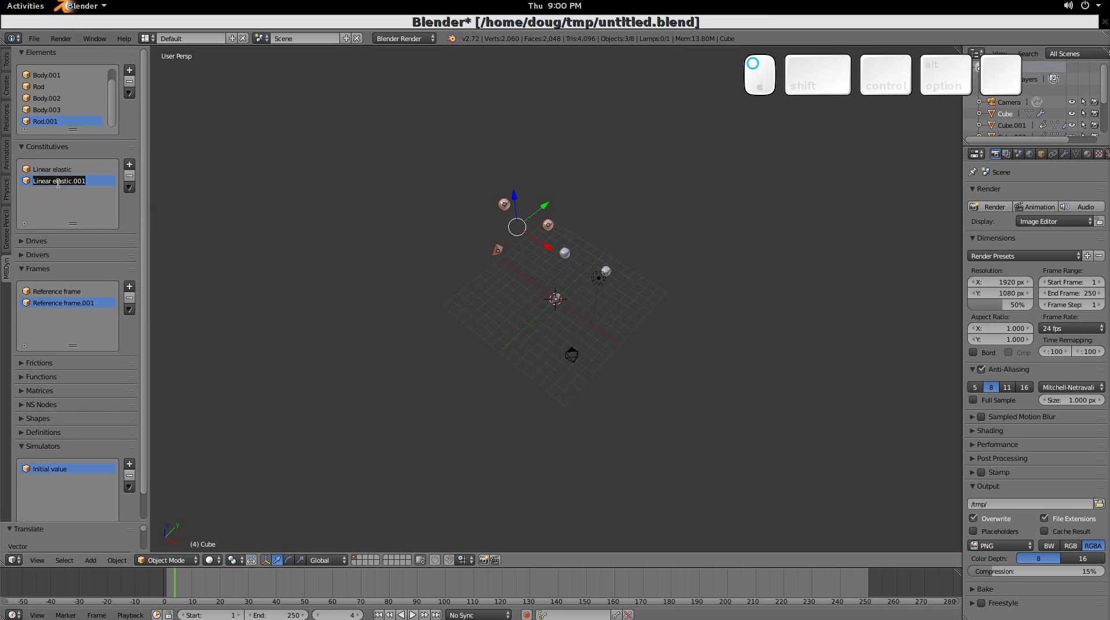
click(129, 190)
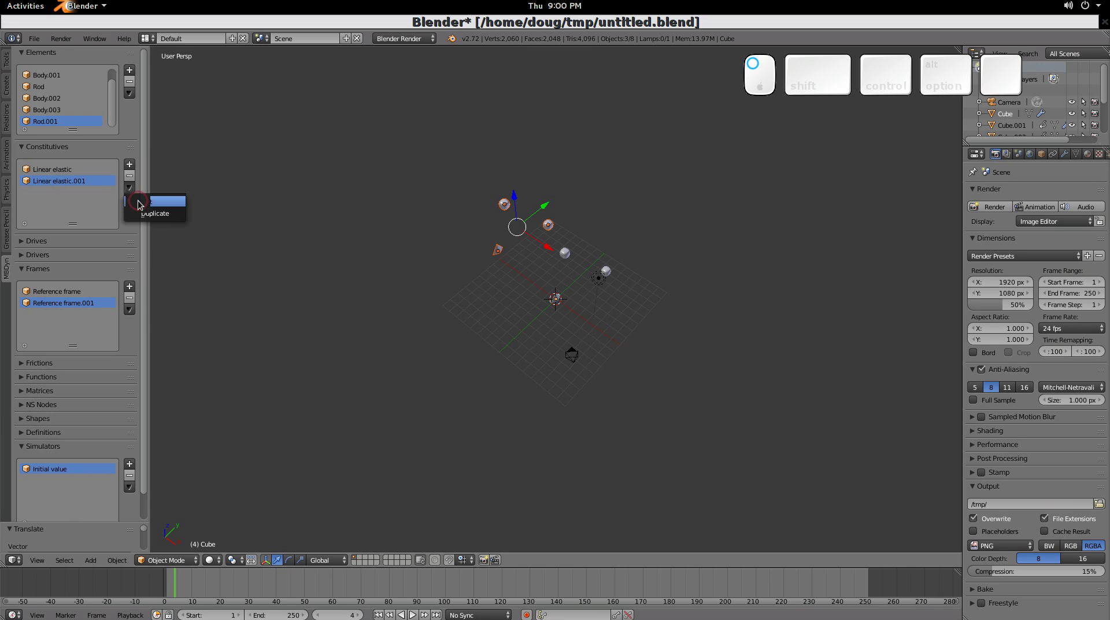
click(142, 202)
shift+click(185, 231)
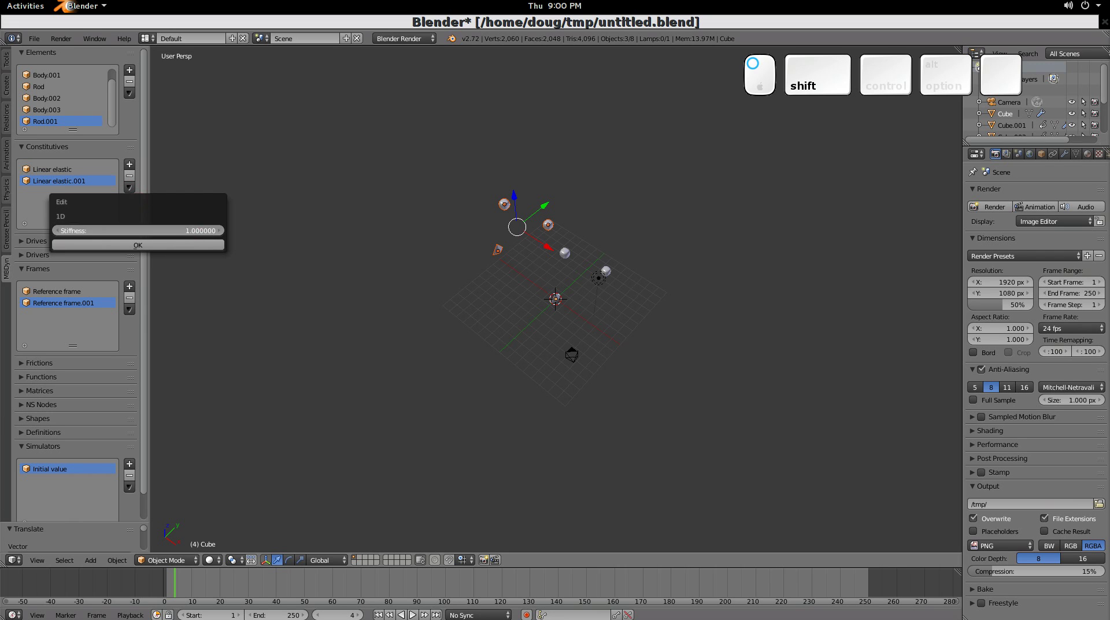
text(10)
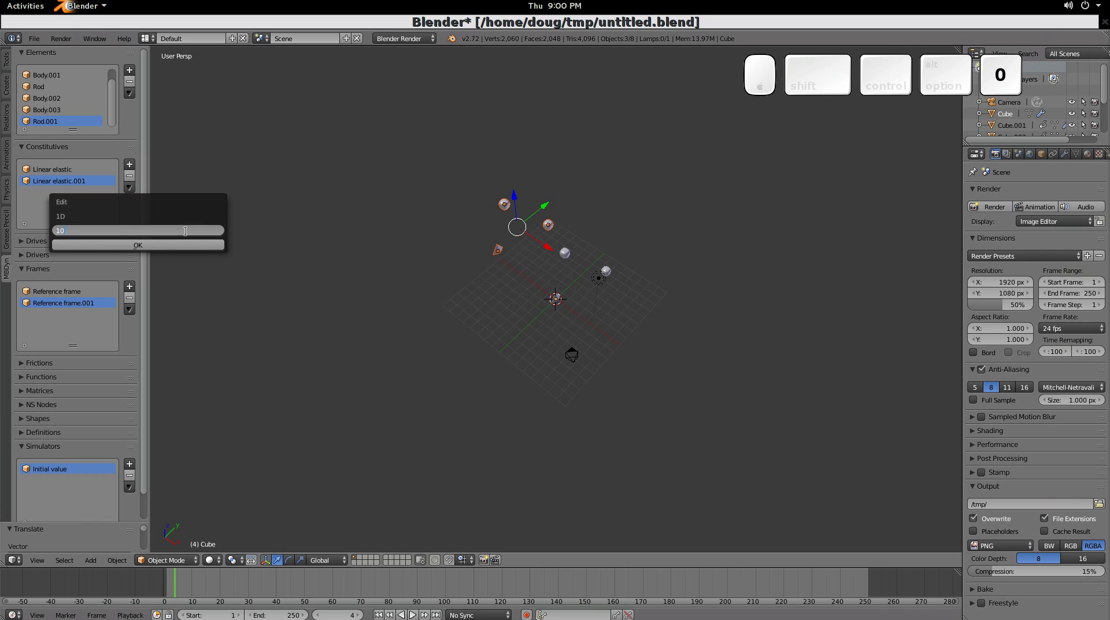
key(Return)
click(181, 247)
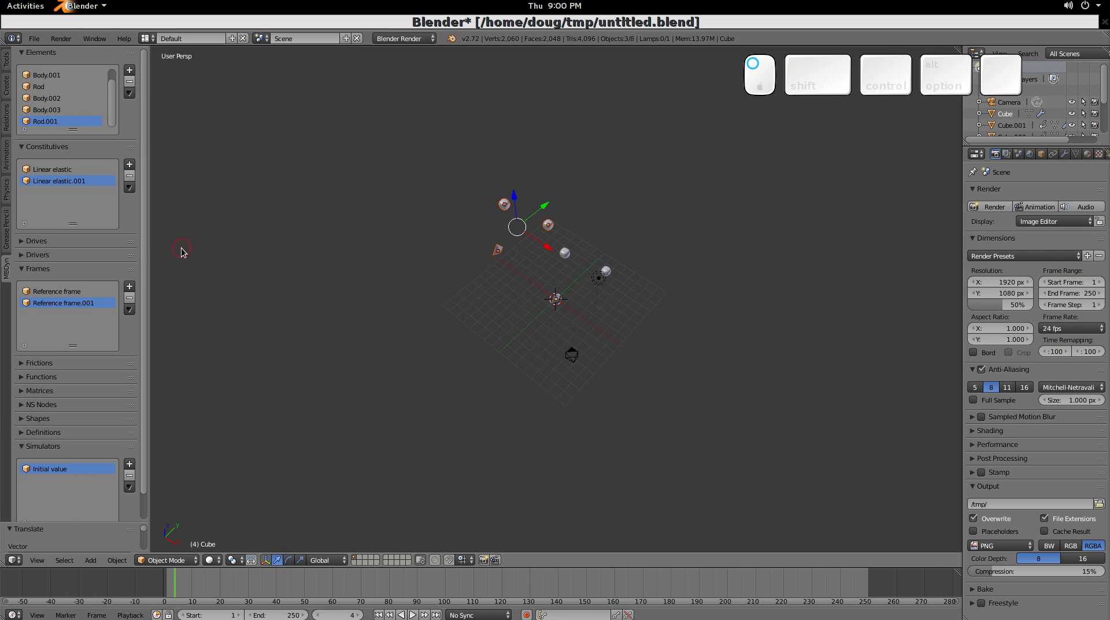
- Assign Linear elastic.001 as the constitutive law of the Rod.001 element
click(59, 122)
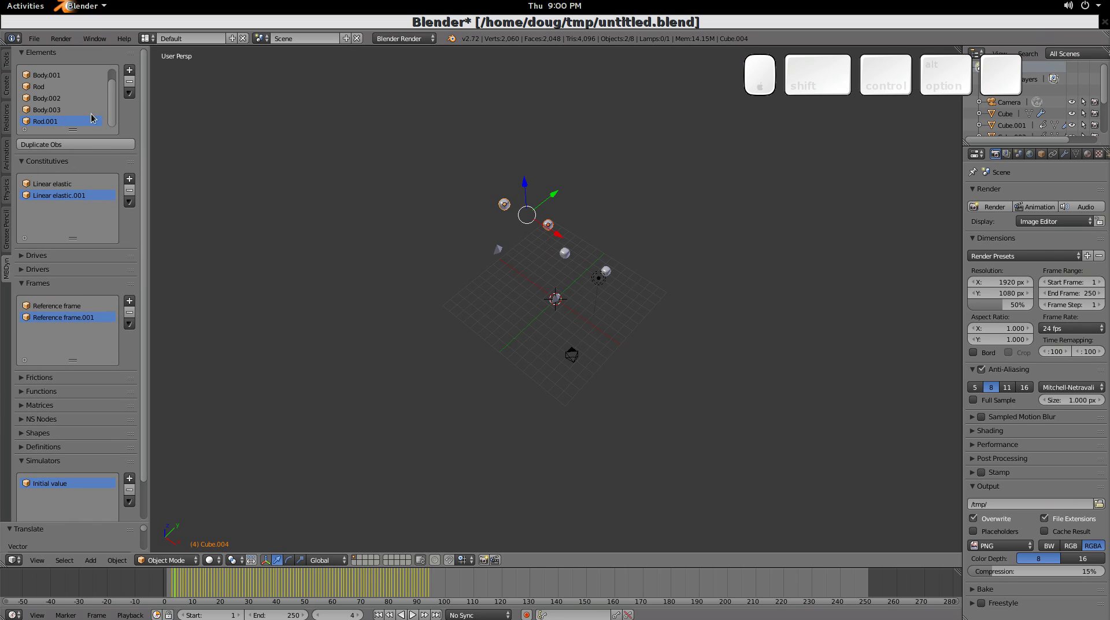
click(129, 93)
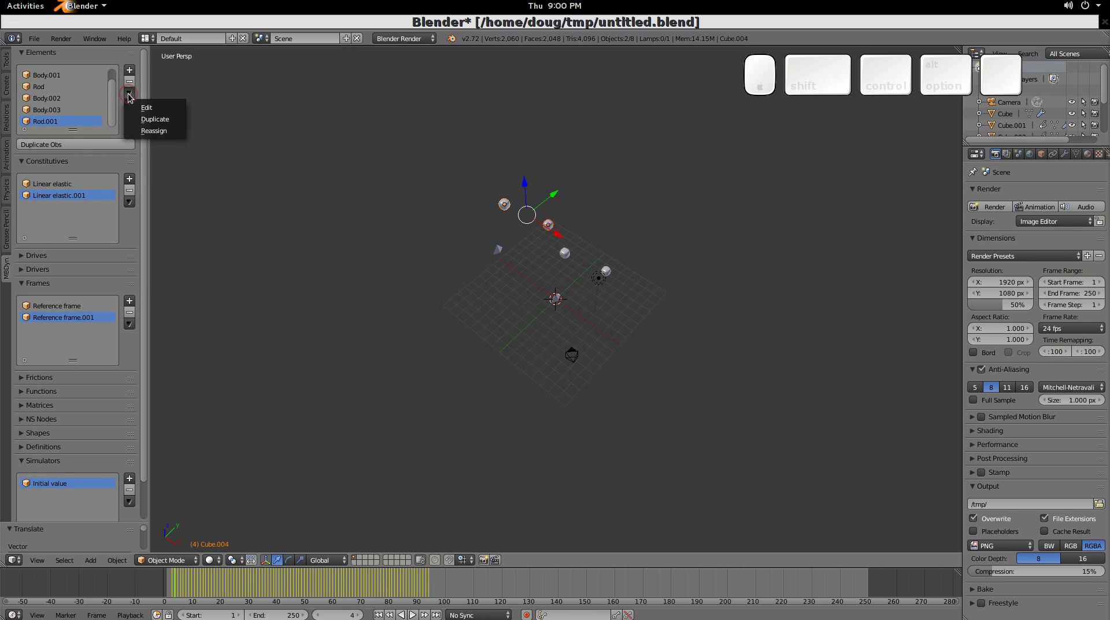
click(155, 108)
click(212, 123)
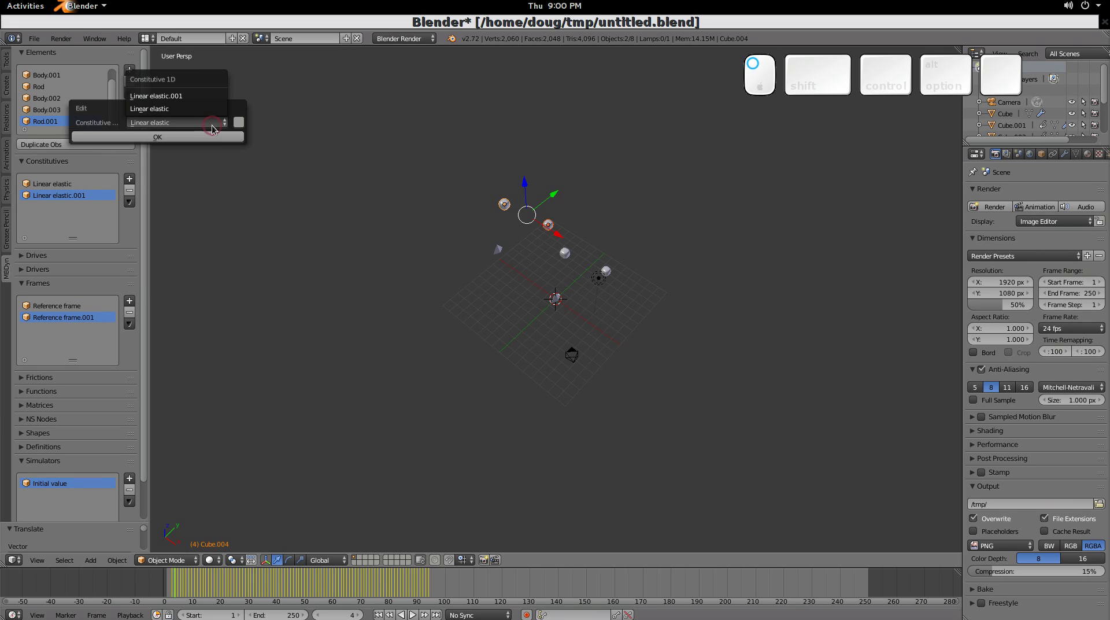
click(194, 97)
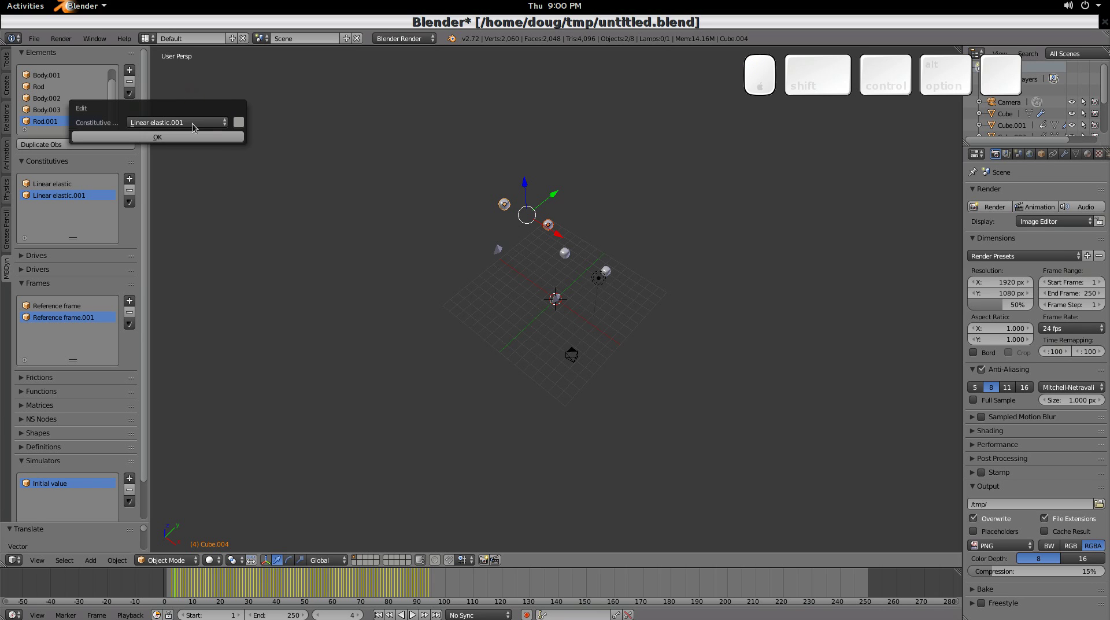
click(230, 137)
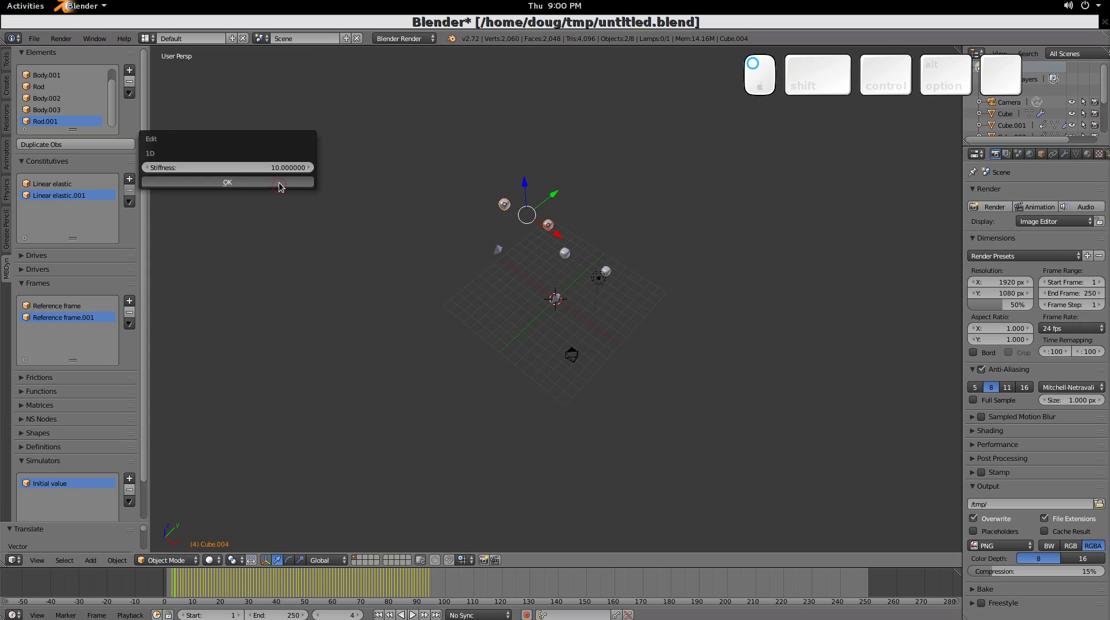
click(280, 182)
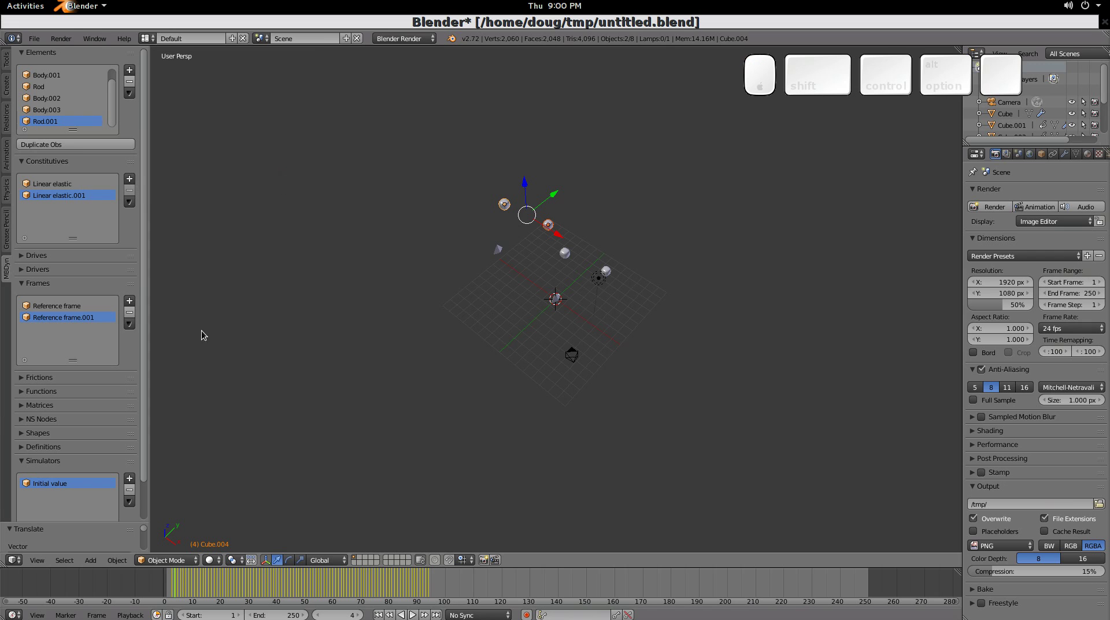
- Run the MBDyn simulation and animate the objects with 110 steps between keyframes
click(147, 444)
scroll(147, 444, down, 2)
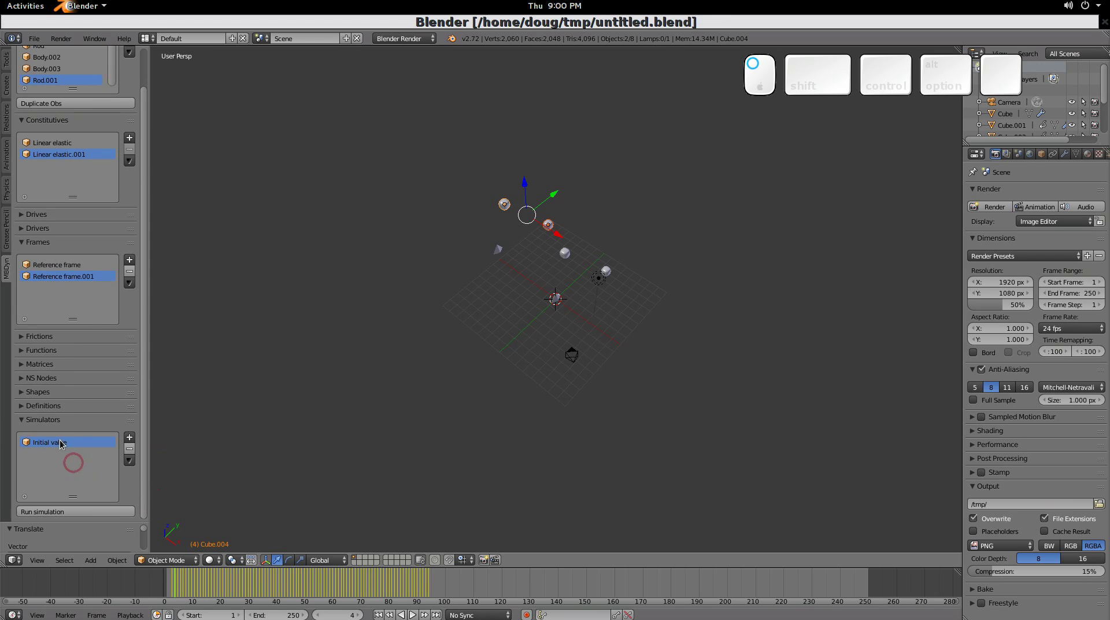
click(85, 514)
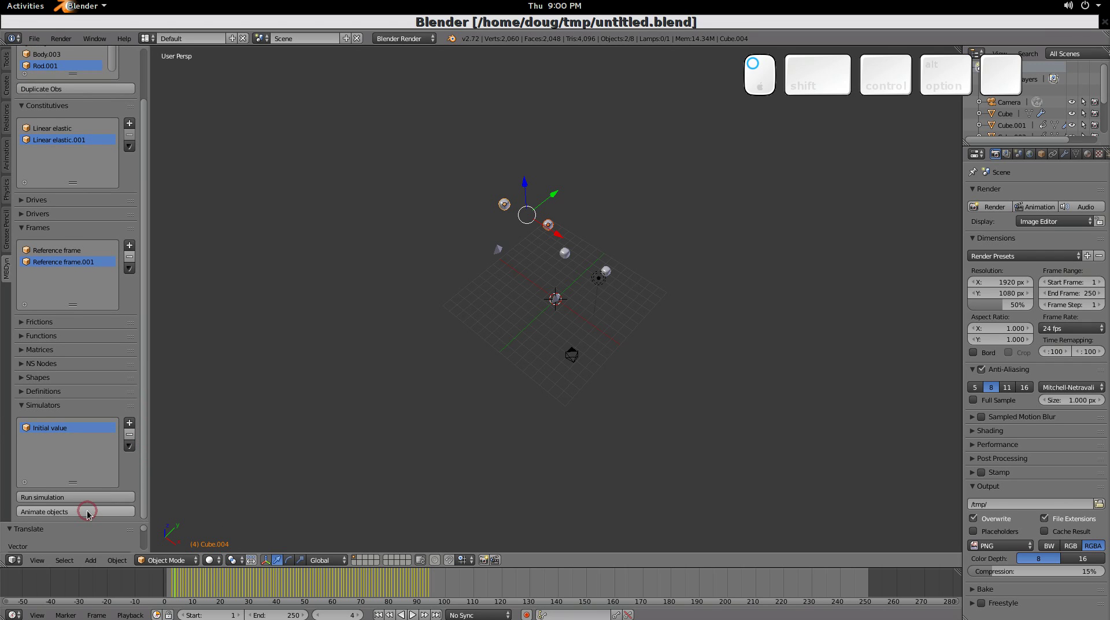
click(88, 511)
click(100, 556)
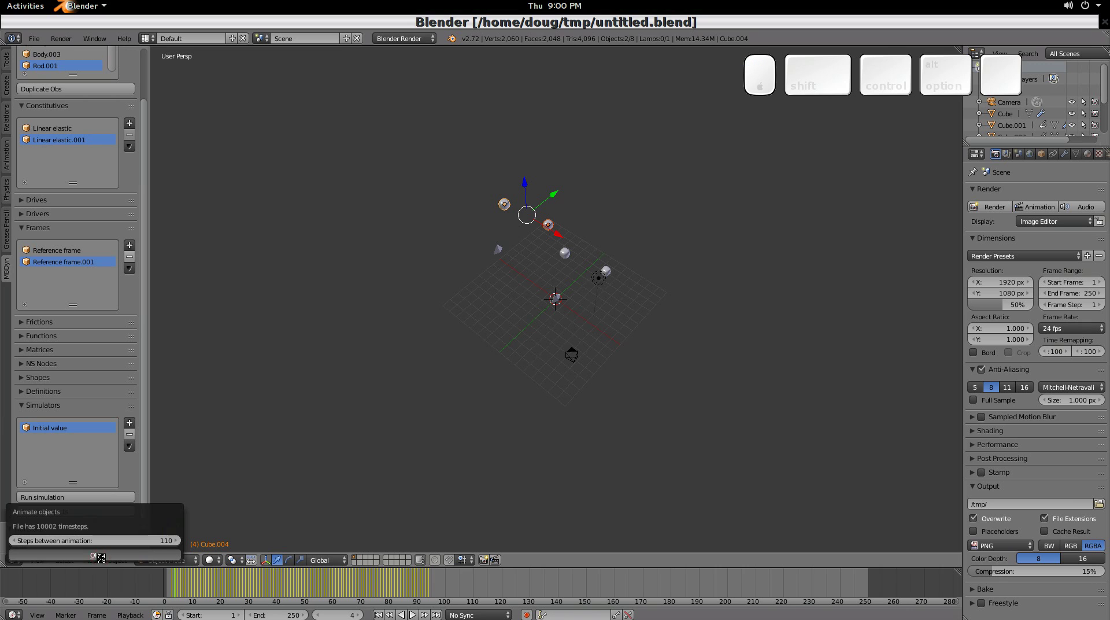
- Play the animation twice from the top view, then orbit back to a tilted perspective
key(KP_7)
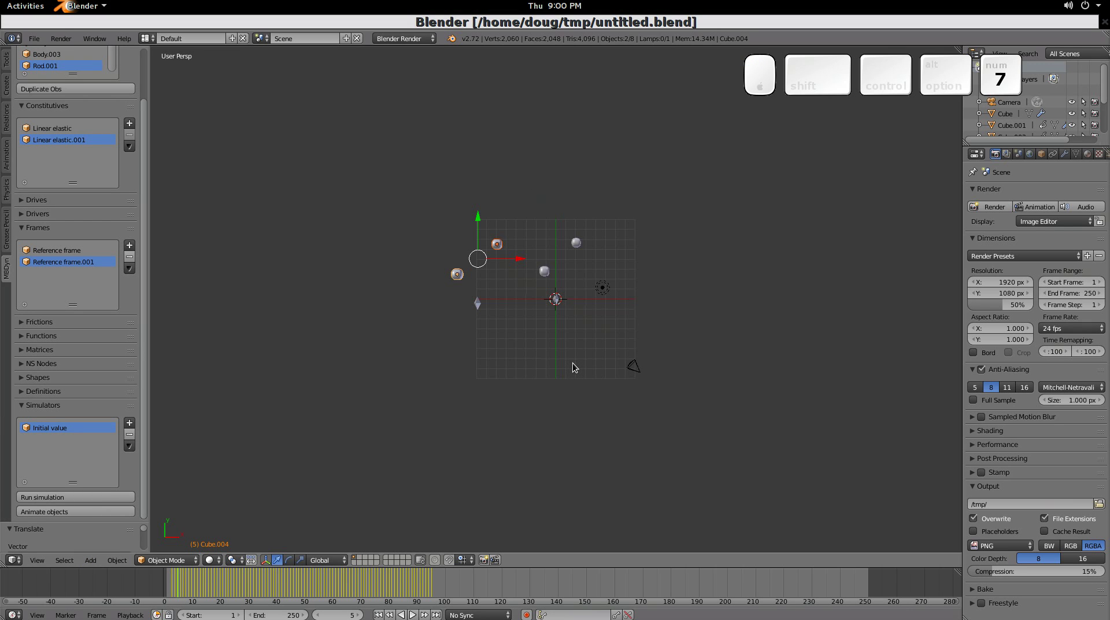
key(alt+a)
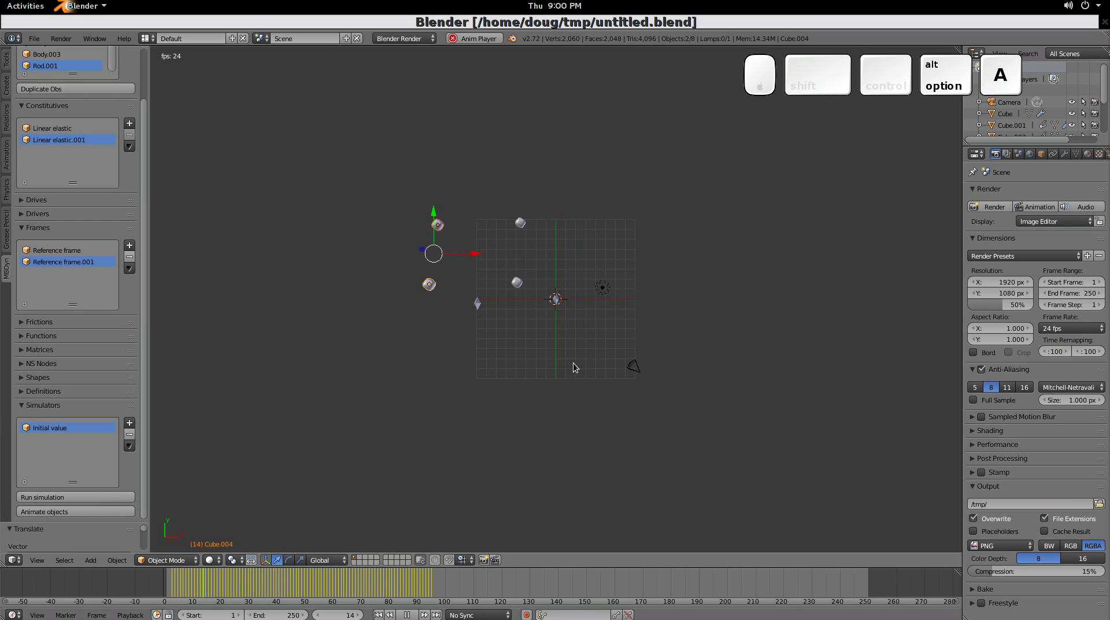
key(Escape)
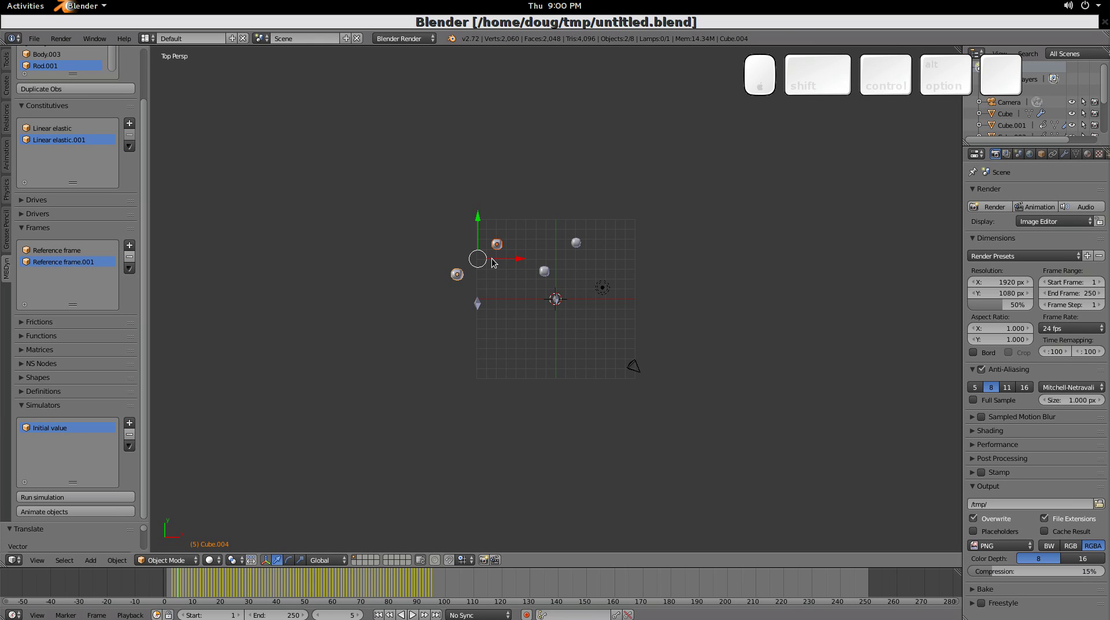
key(alt+a)
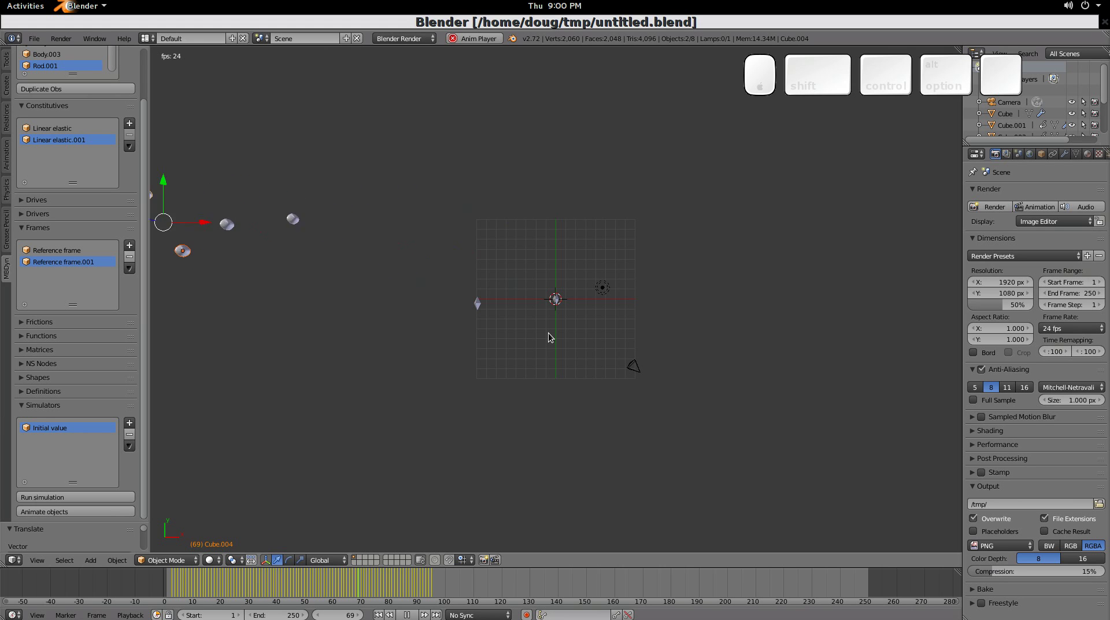
key(Escape)
middle_drag(605, 360, 633, 315)
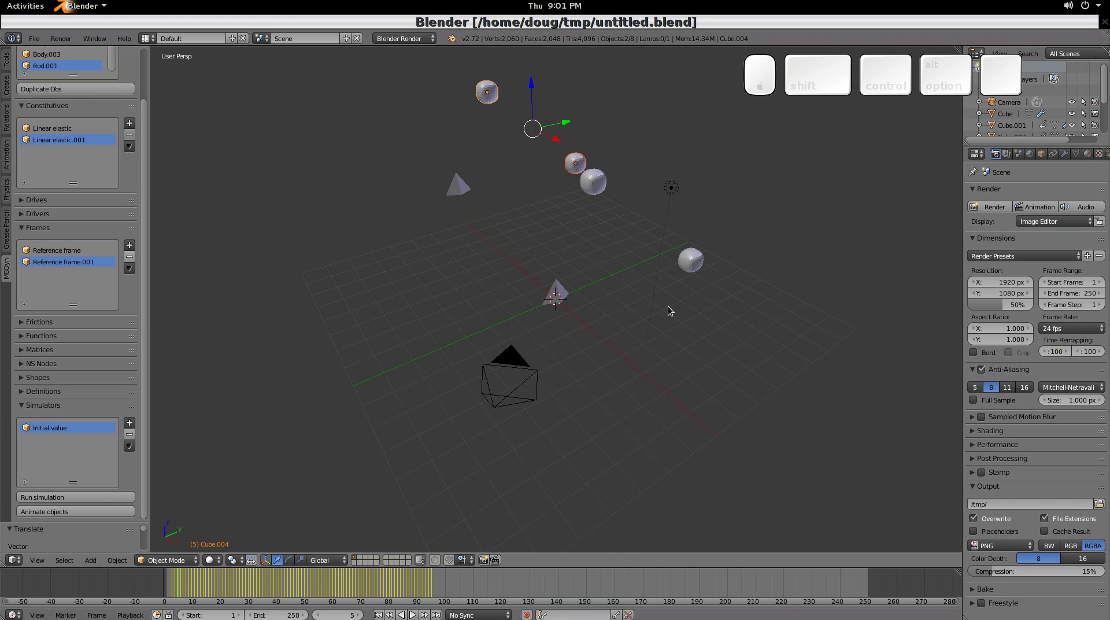
- Show Object properties and check the transforms of pyramid Cube, then Cube.003's X rotation
click(1041, 154)
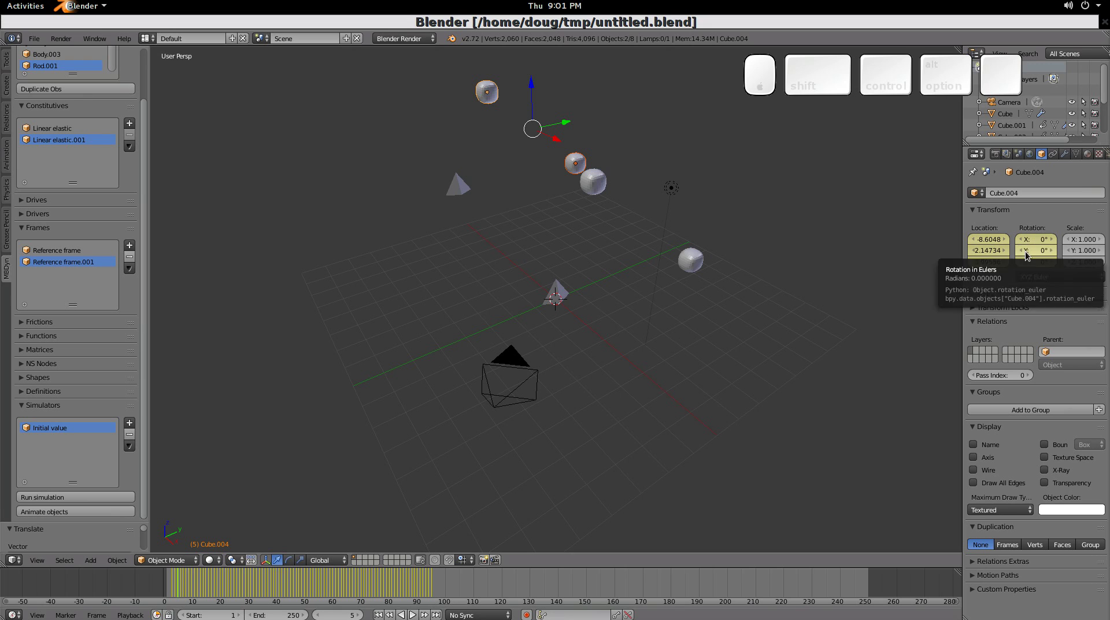
right_click(555, 292)
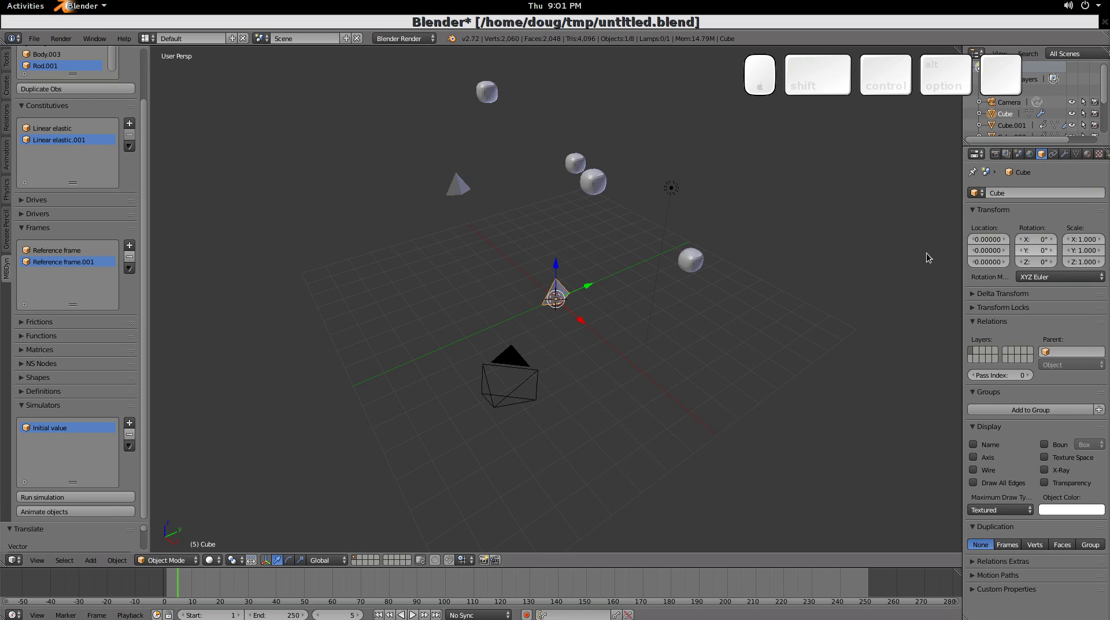
right_click(461, 192)
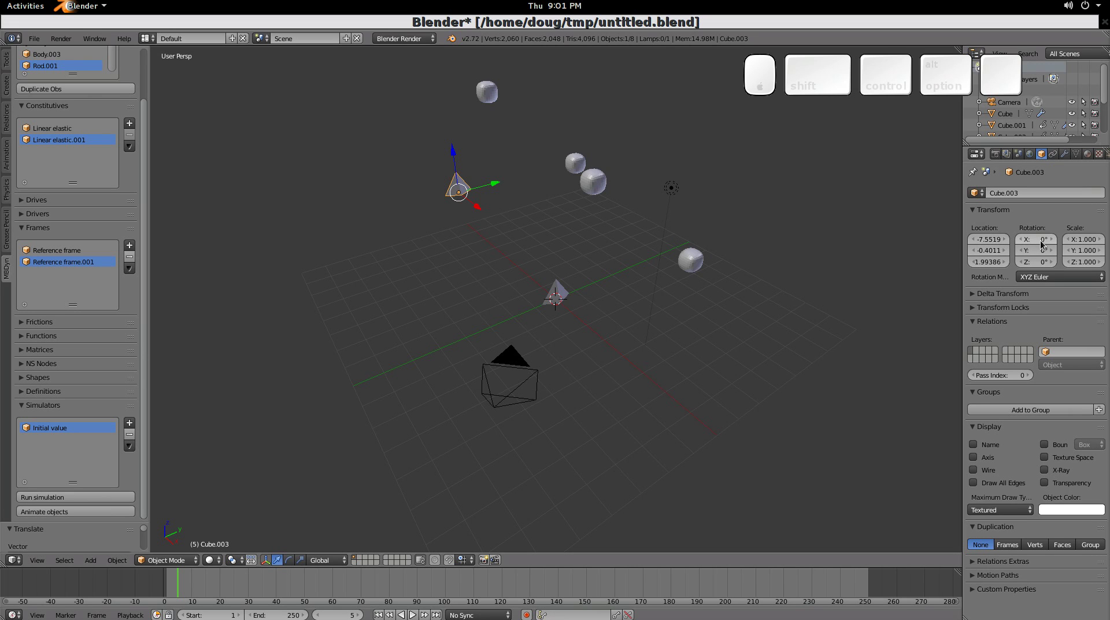
drag(1053, 244, 1012, 245)
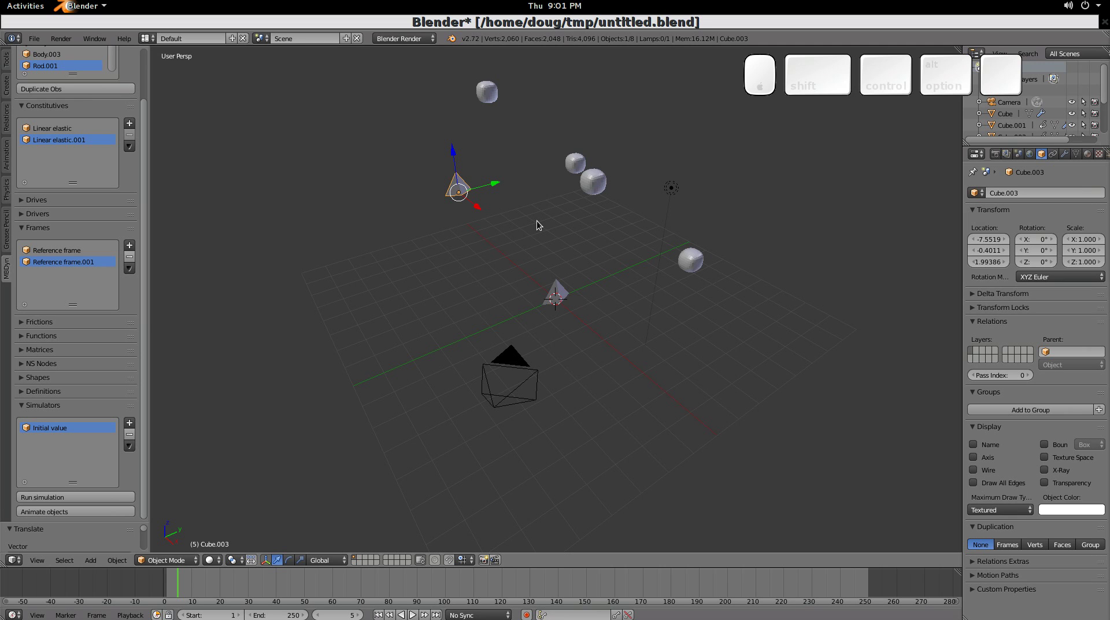
- Add a Suzanne monkey head and place it in front of the grid centre
middle_drag(634, 306, 467, 340)
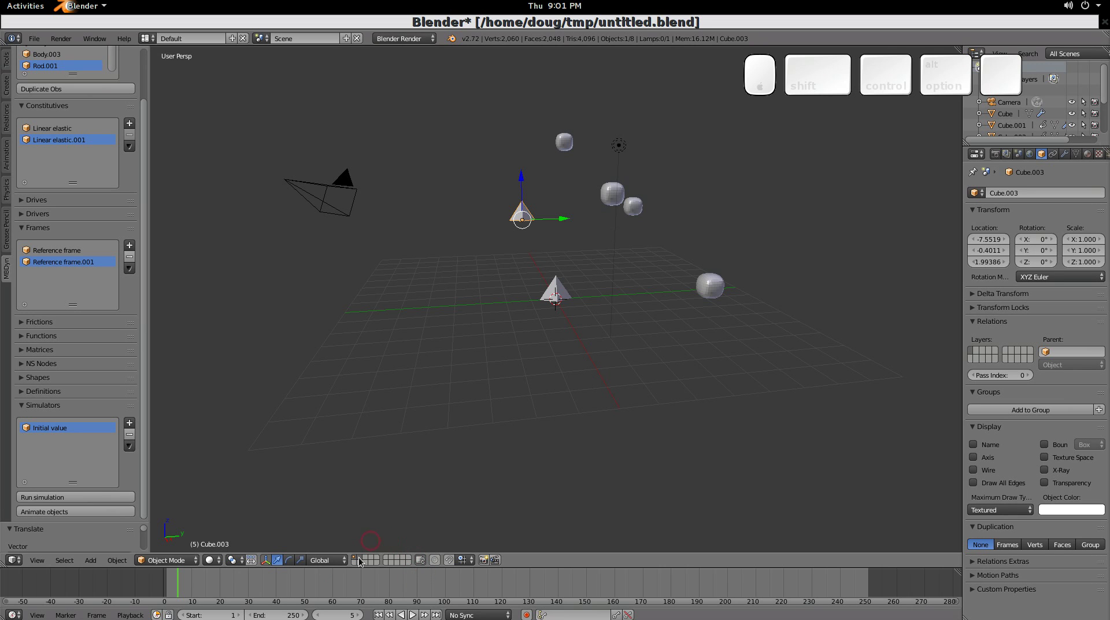
middle_drag(463, 336, 476, 361)
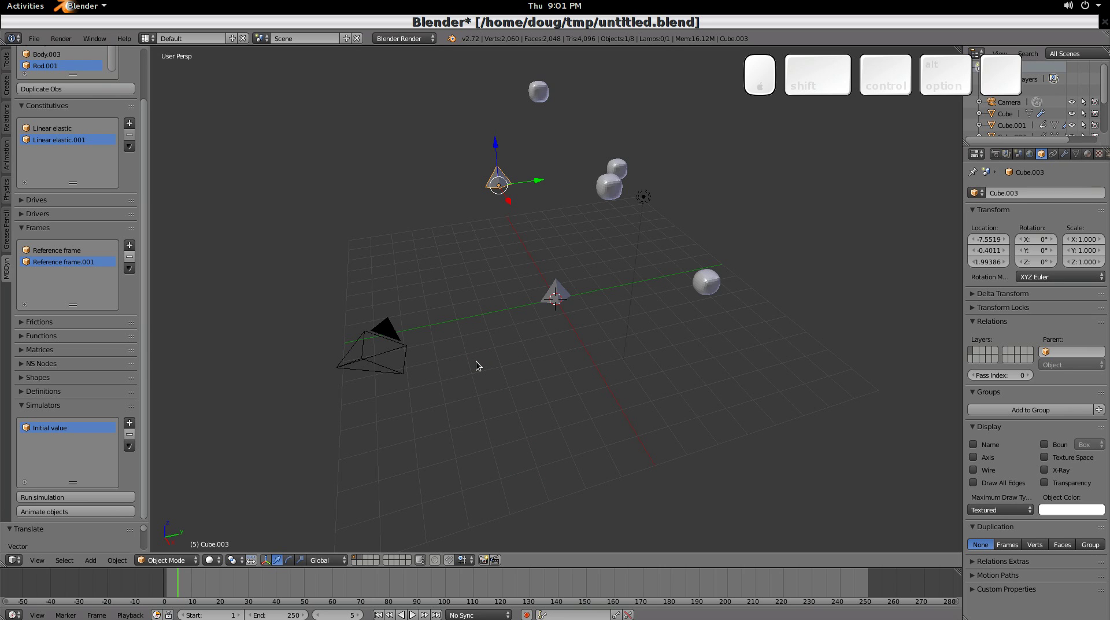
key(shift+a)
mouse_move(476, 362)
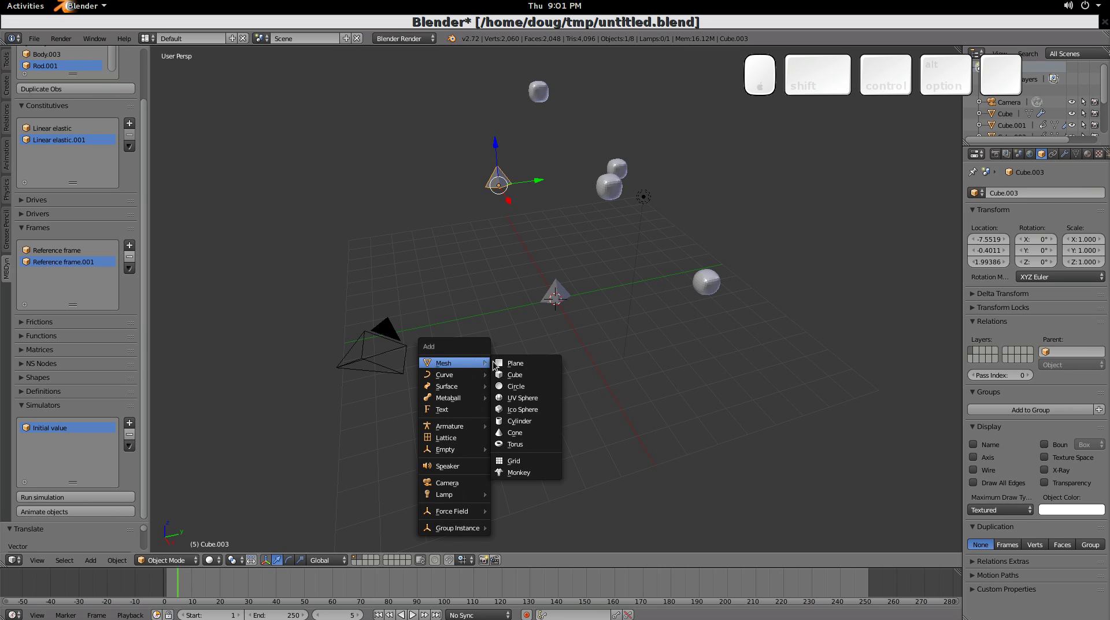
click(538, 473)
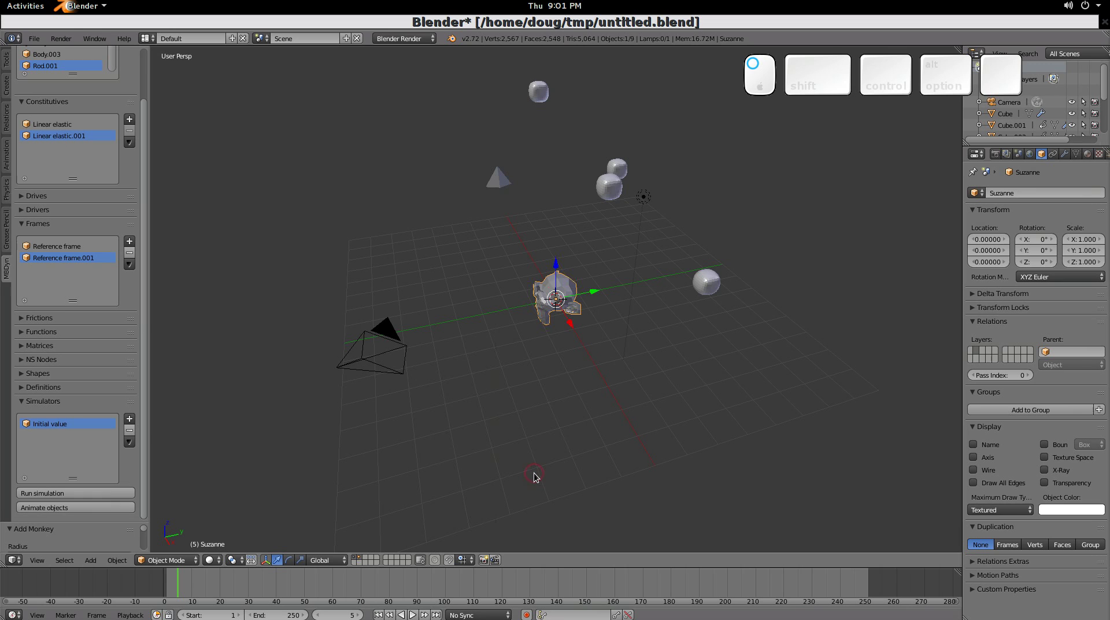
key(g)
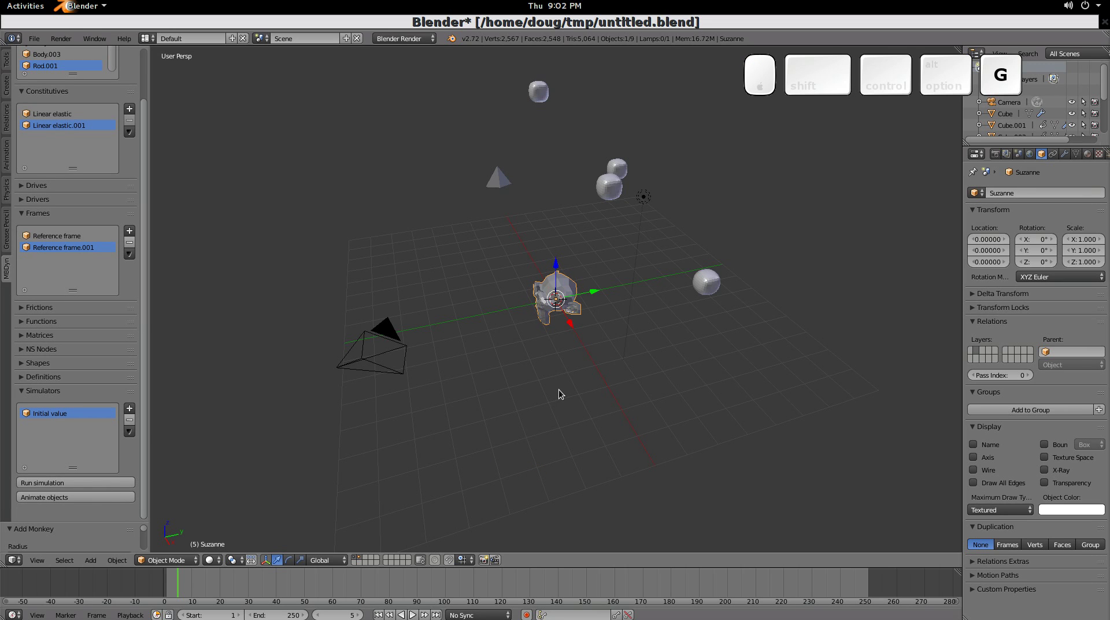
click(645, 454)
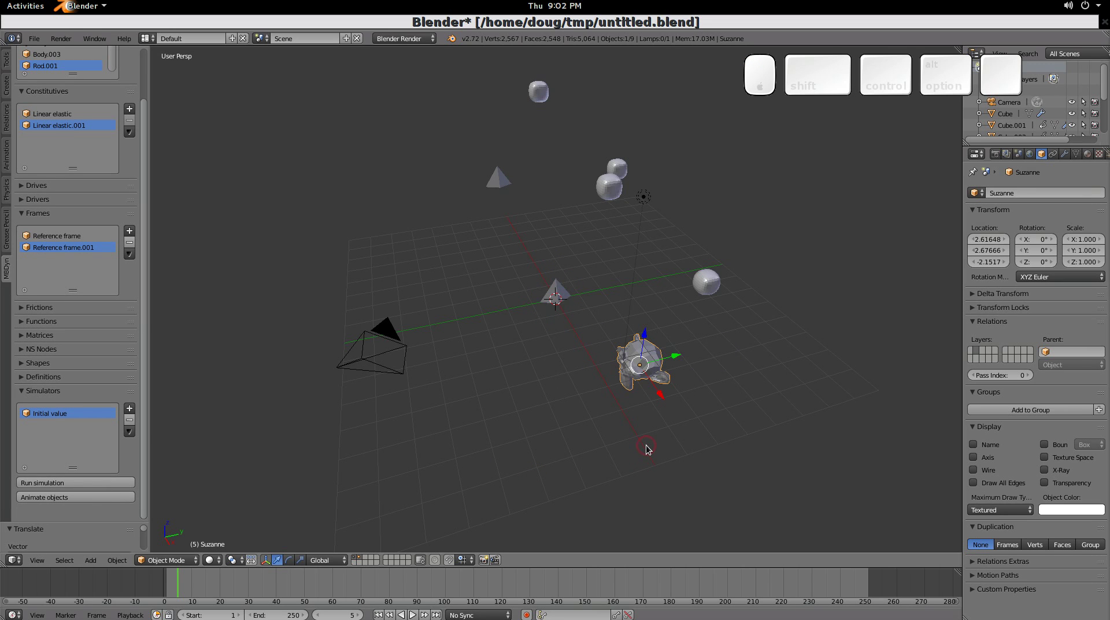
- Make linked duplicates Suzanne.001 to Suzanne.003, placed in a row rightward
key(alt+d)
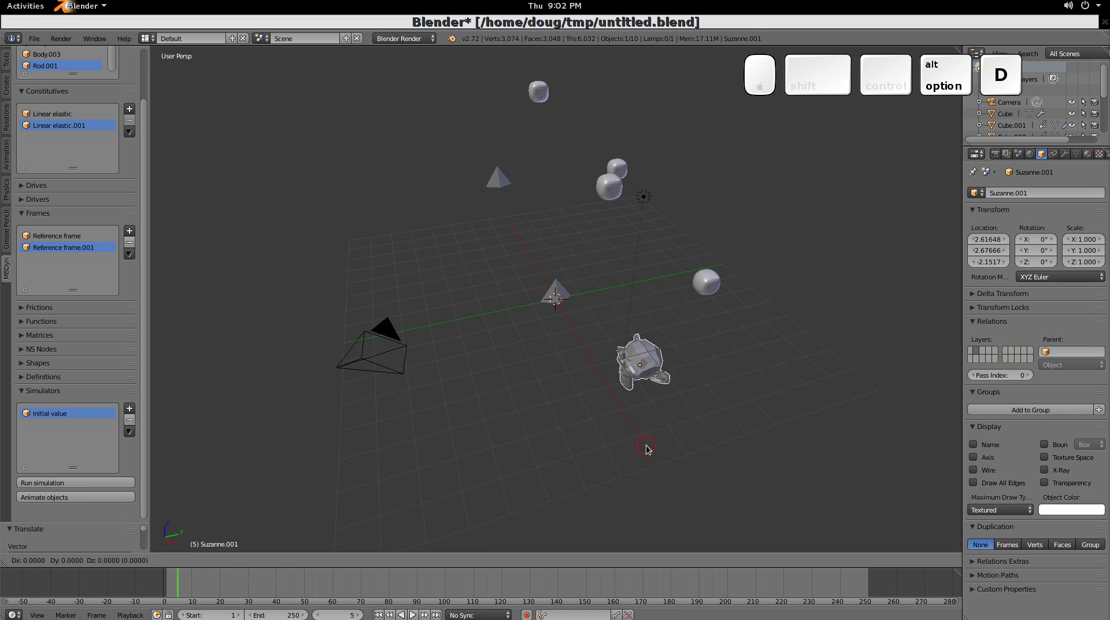
click(759, 419)
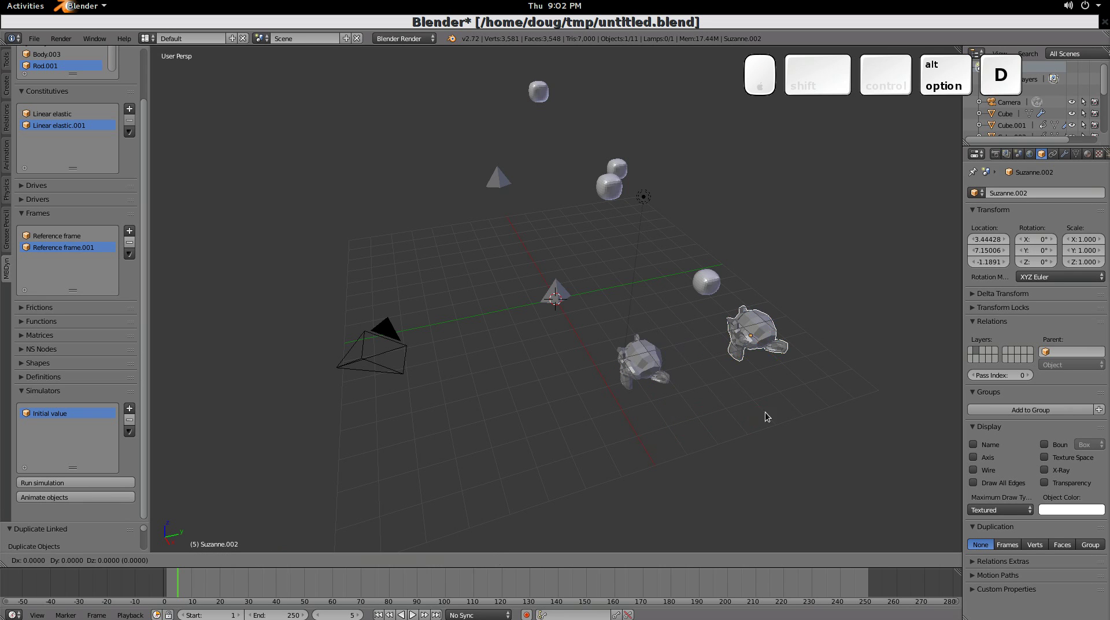
click(808, 387)
key(alt+d)
click(869, 349)
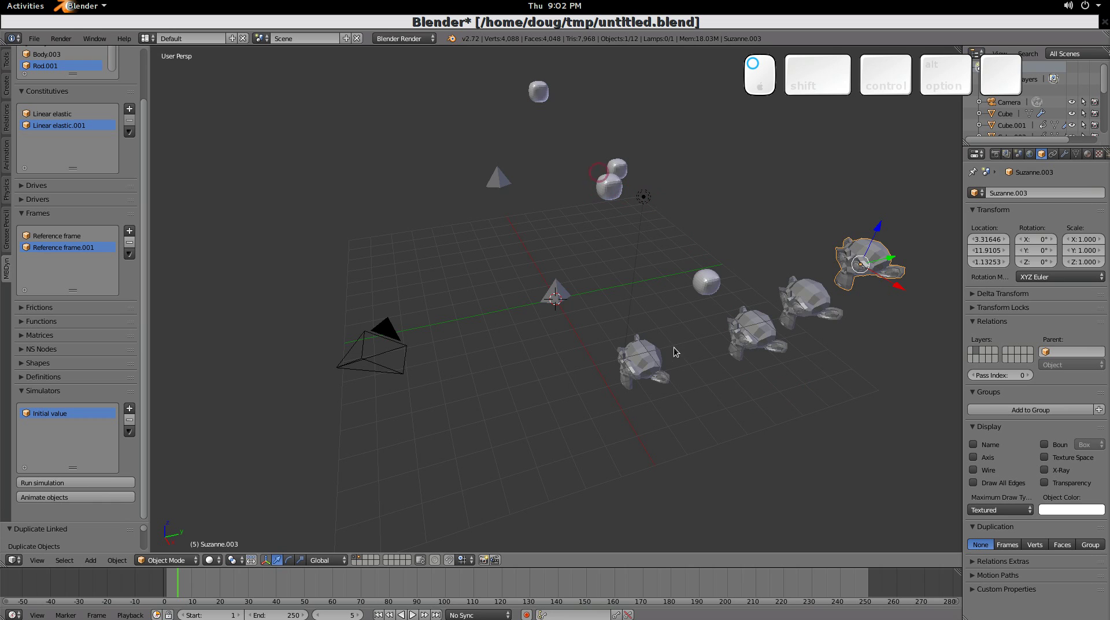
- Link animation data from spheres Cube.001 and Cube.002 to Suzanne and Suzanne.001
right_click(640, 362)
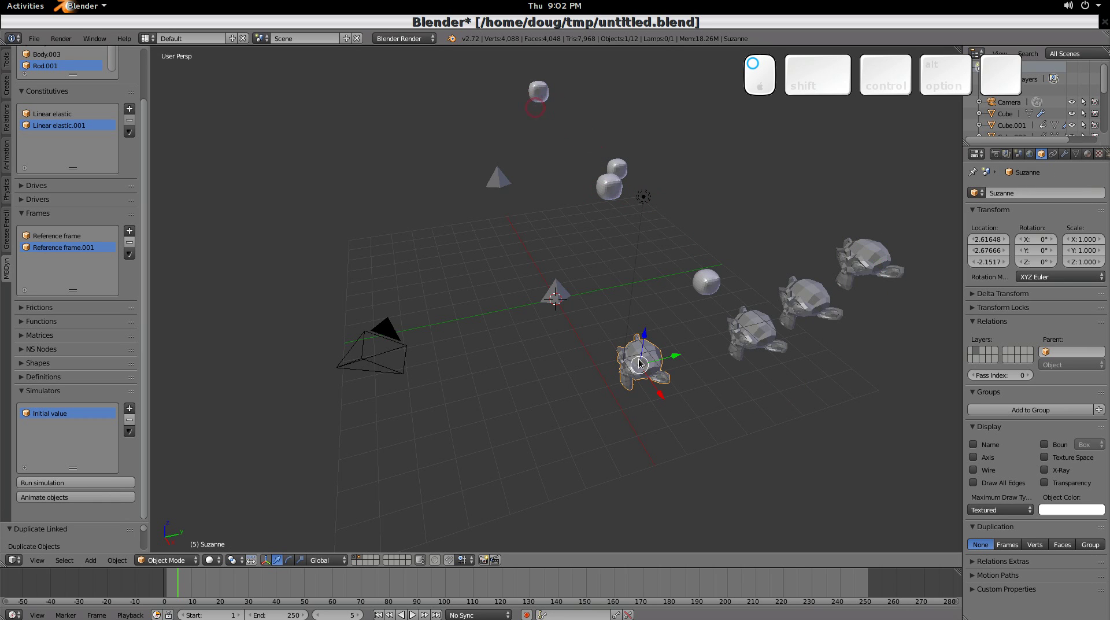
shift+right_click(705, 283)
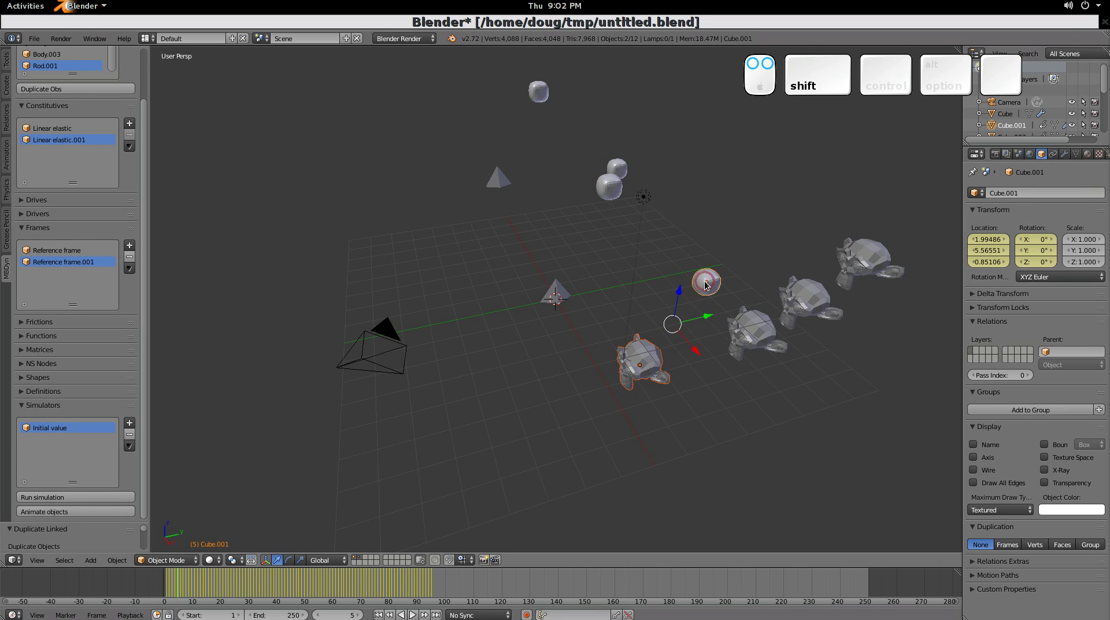
key(ctrl+l)
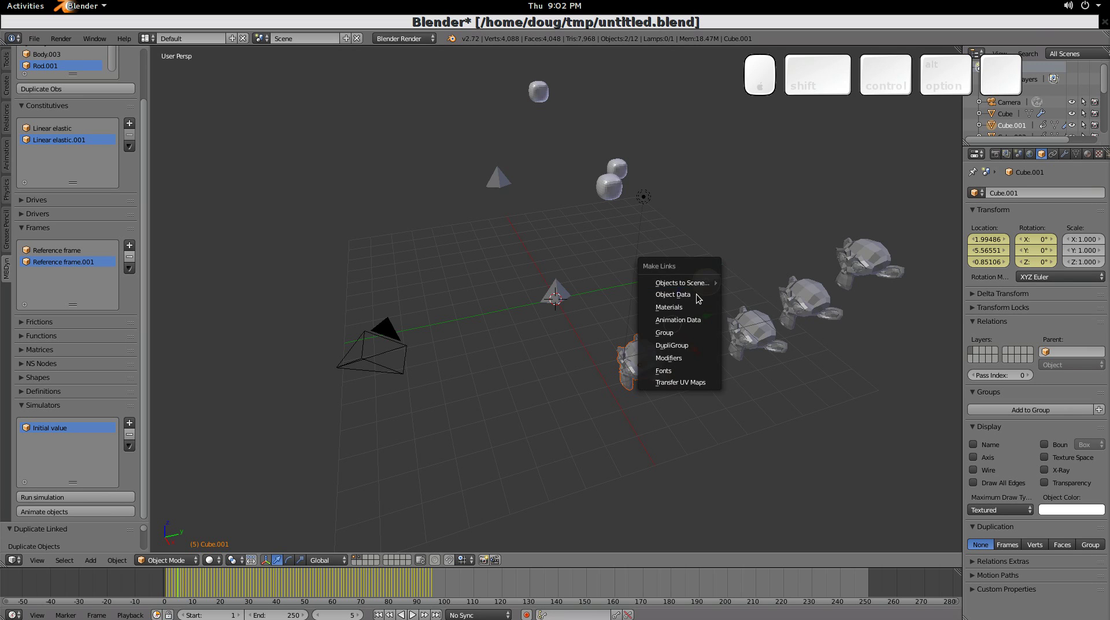
click(694, 324)
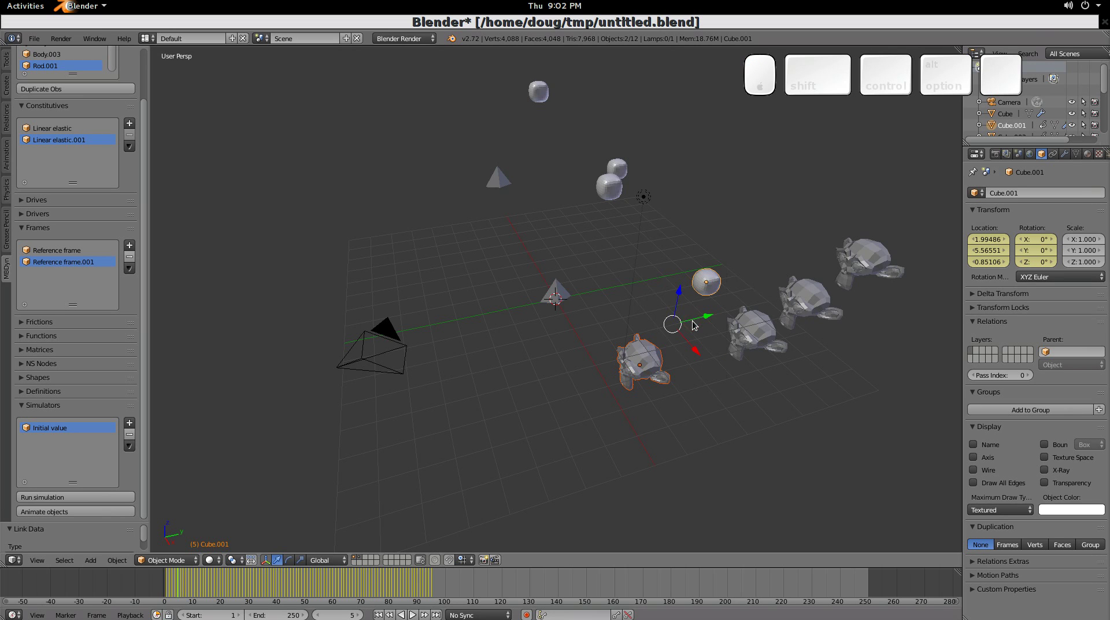
right_click(737, 332)
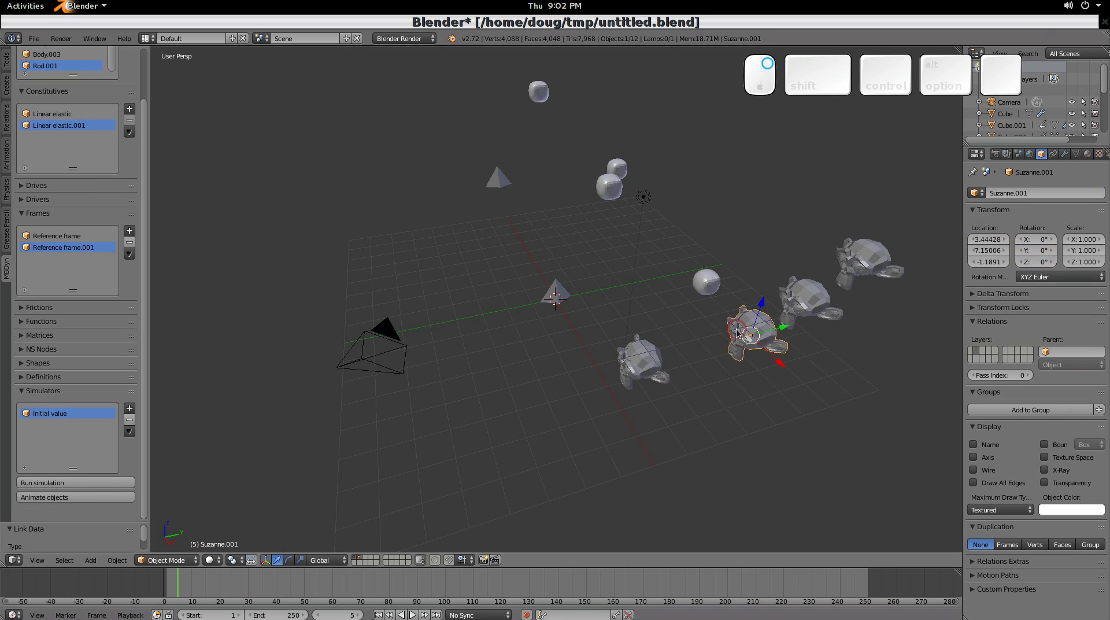
shift+right_click(613, 197)
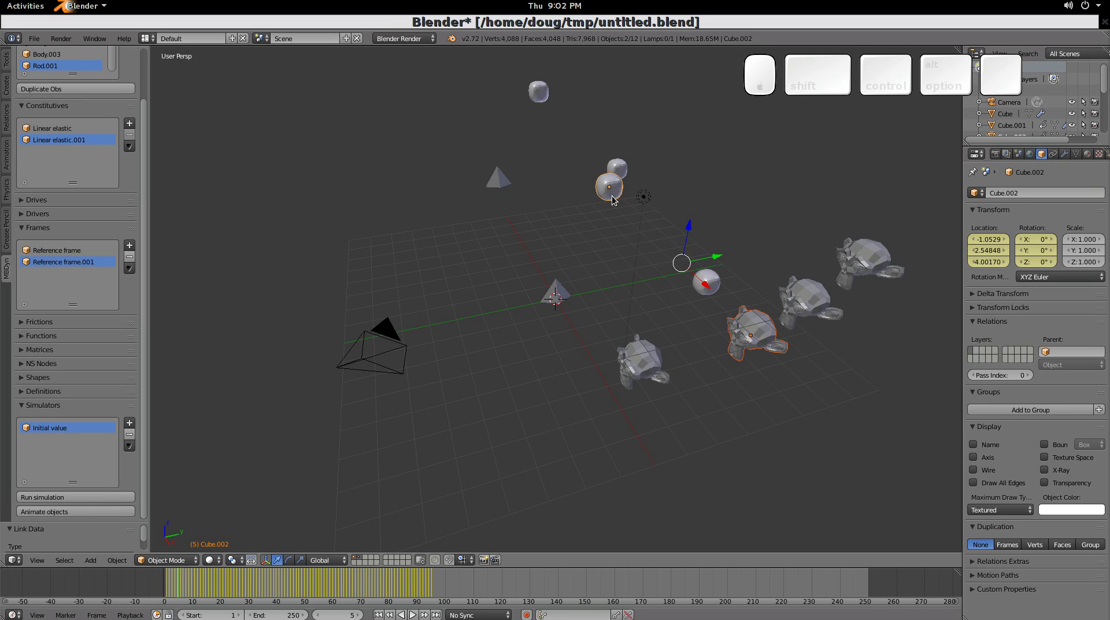
key(ctrl+l)
click(613, 198)
- Link animation data from the two top masses to the remaining two monkey heads
right_click(811, 307)
shift+right_click(623, 169)
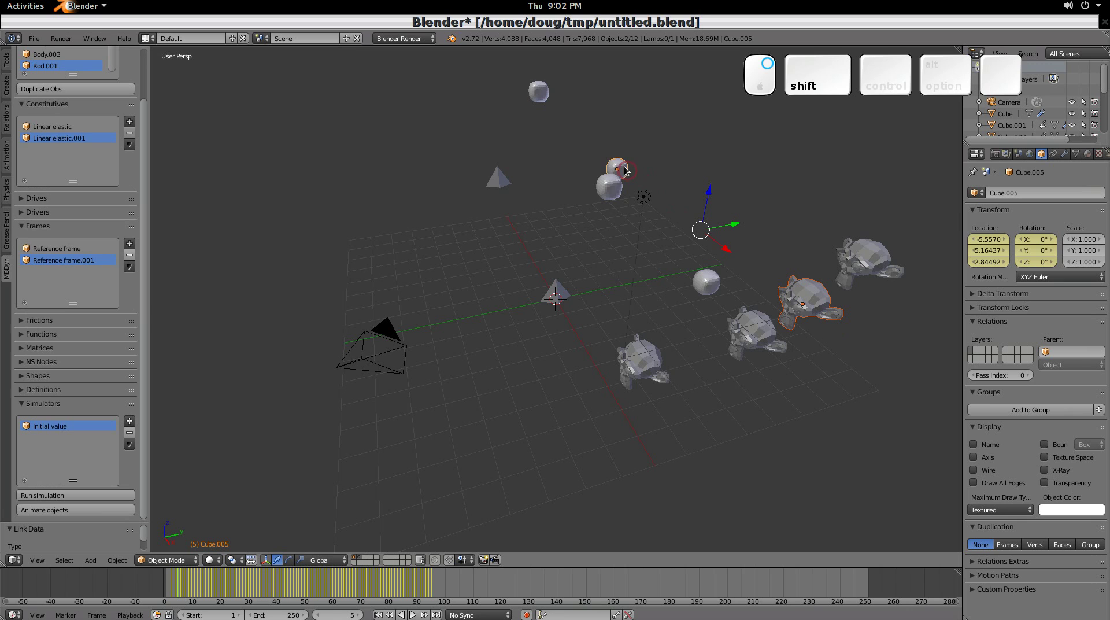
key(ctrl+l)
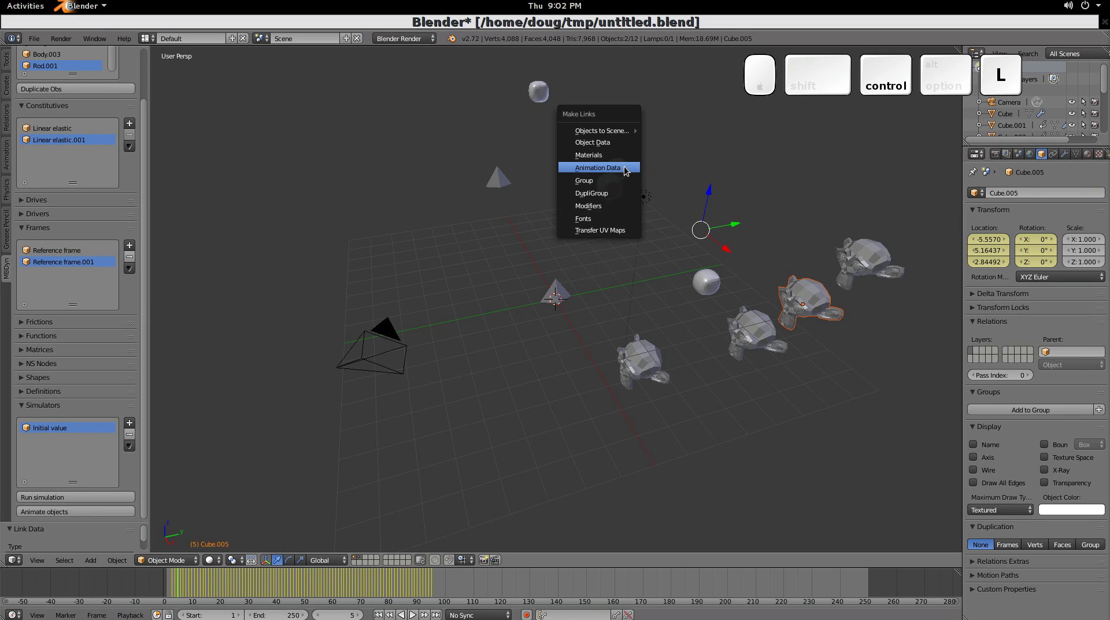
click(624, 167)
right_click(860, 262)
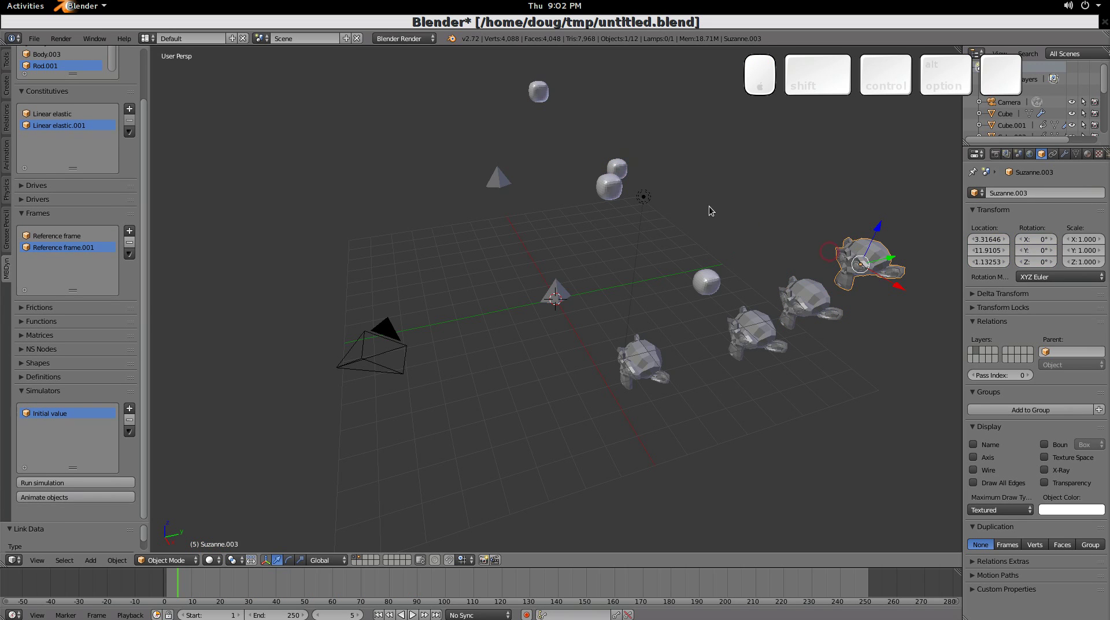
shift+right_click(537, 92)
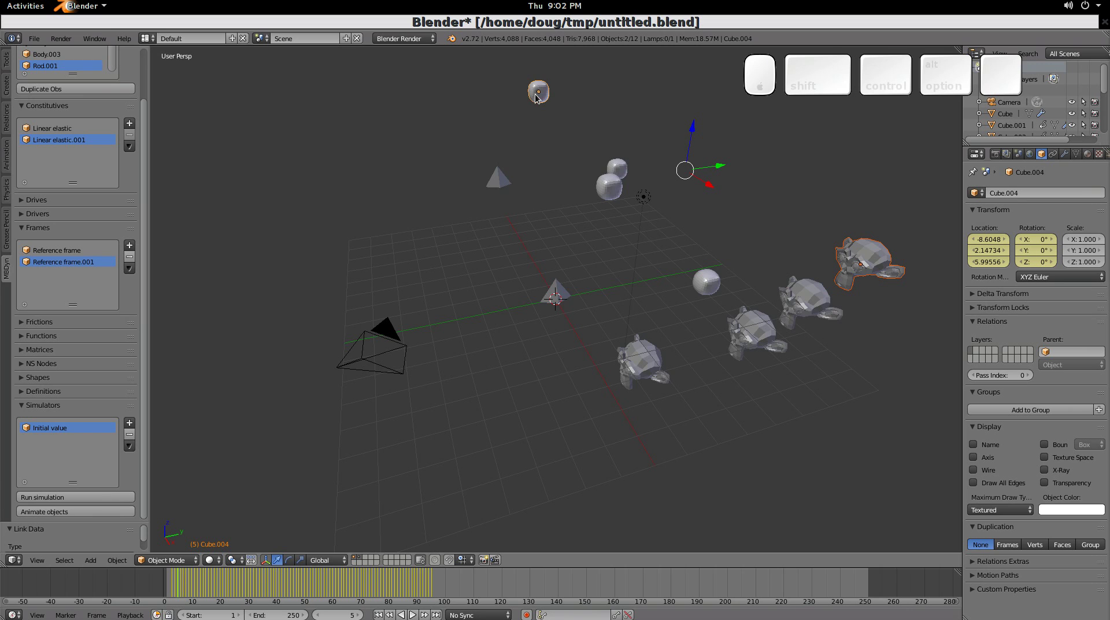
key(ctrl+l)
click(536, 97)
- Step through a few frames, then show only the monkey heads' layer, viewed from above
key(Right)
key(Right)
key(Right)
key(Right)
key(Right)
key(Right)
key(Right)
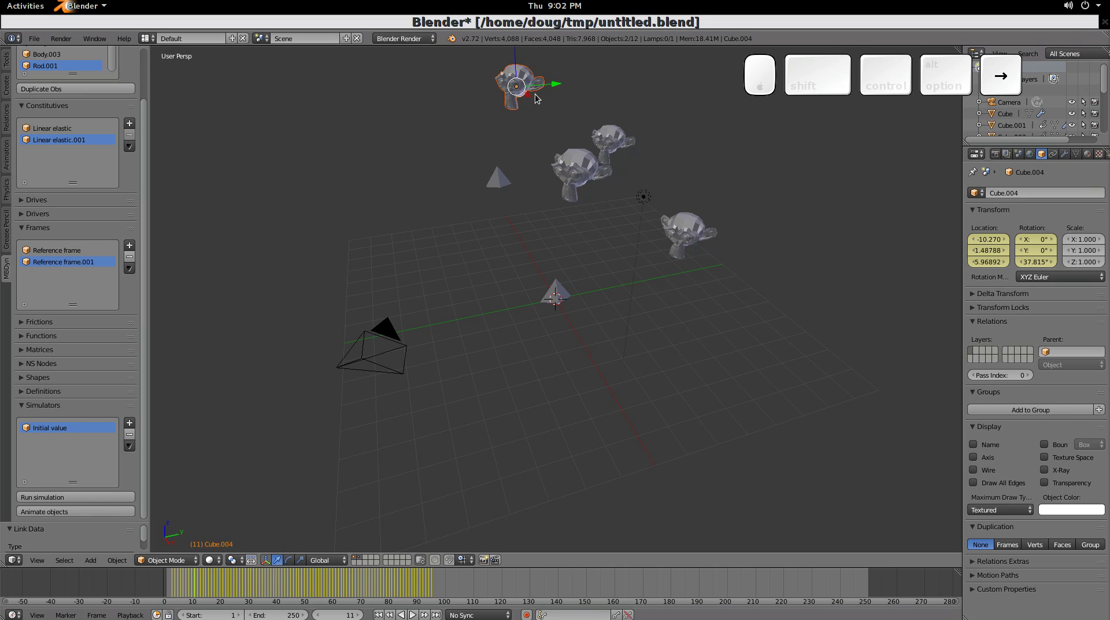
key(Left)
key(Left)
key(Left)
key(Left)
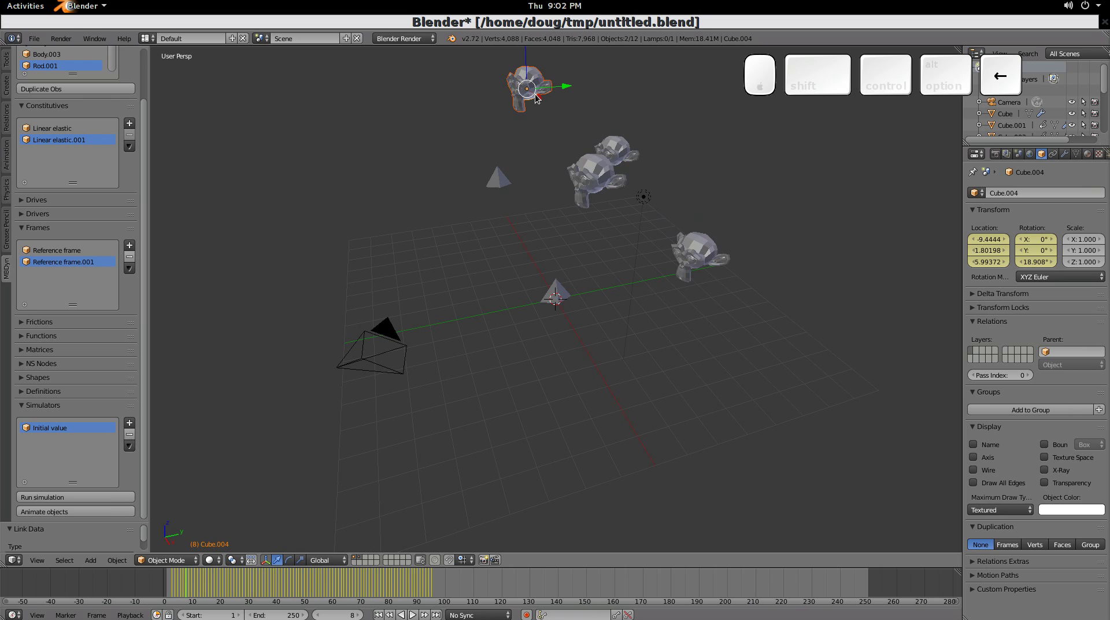
click(360, 558)
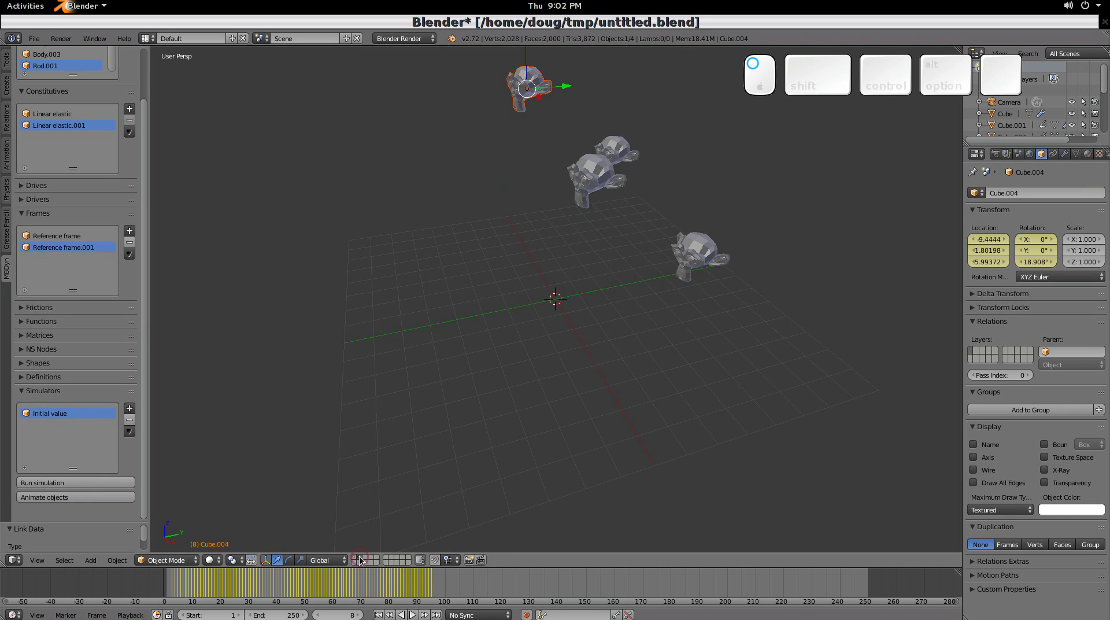
middle_drag(455, 288, 467, 349)
scroll(467, 348, down, 5)
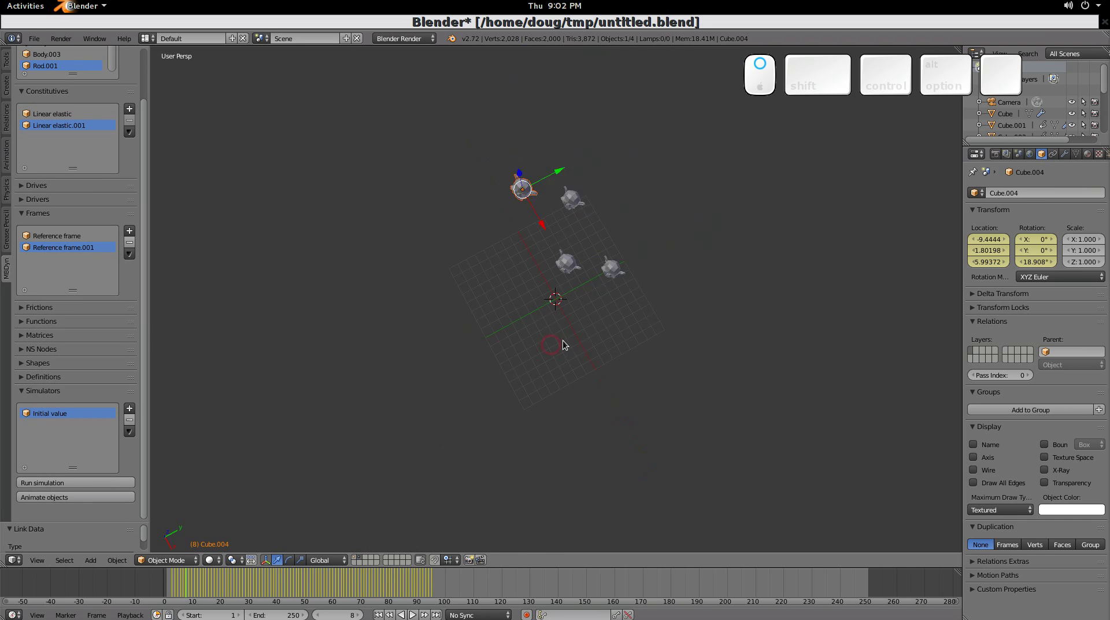
- Play the monkey-head animation twice from different angles, stopping at frame 8
key(alt+a)
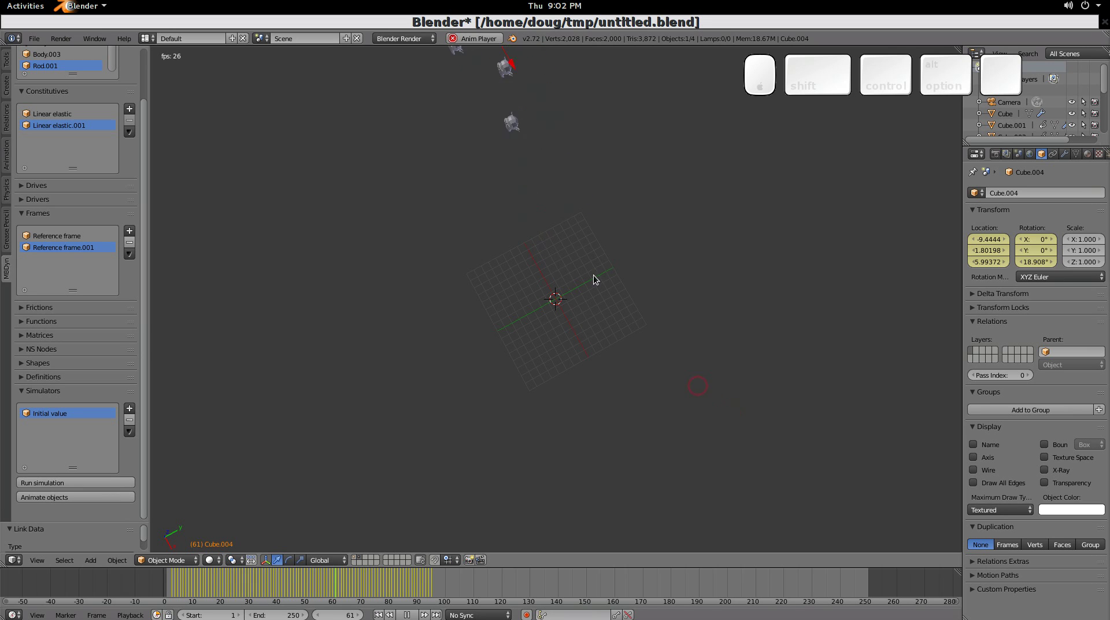
key(Escape)
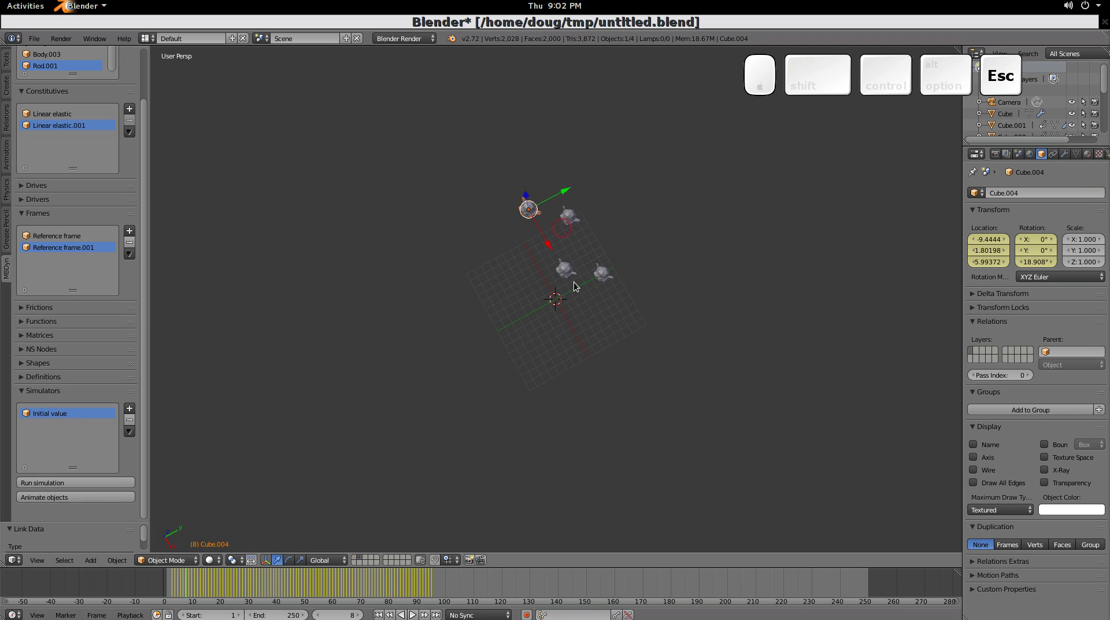
scroll(580, 288, down, 2)
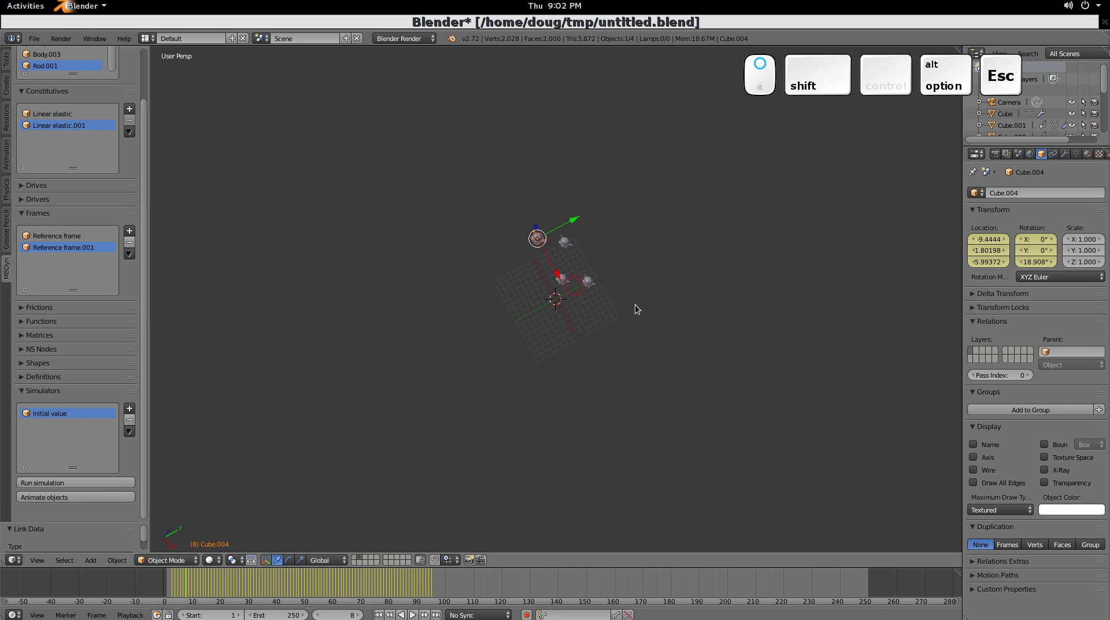
scroll(614, 300, up, 3)
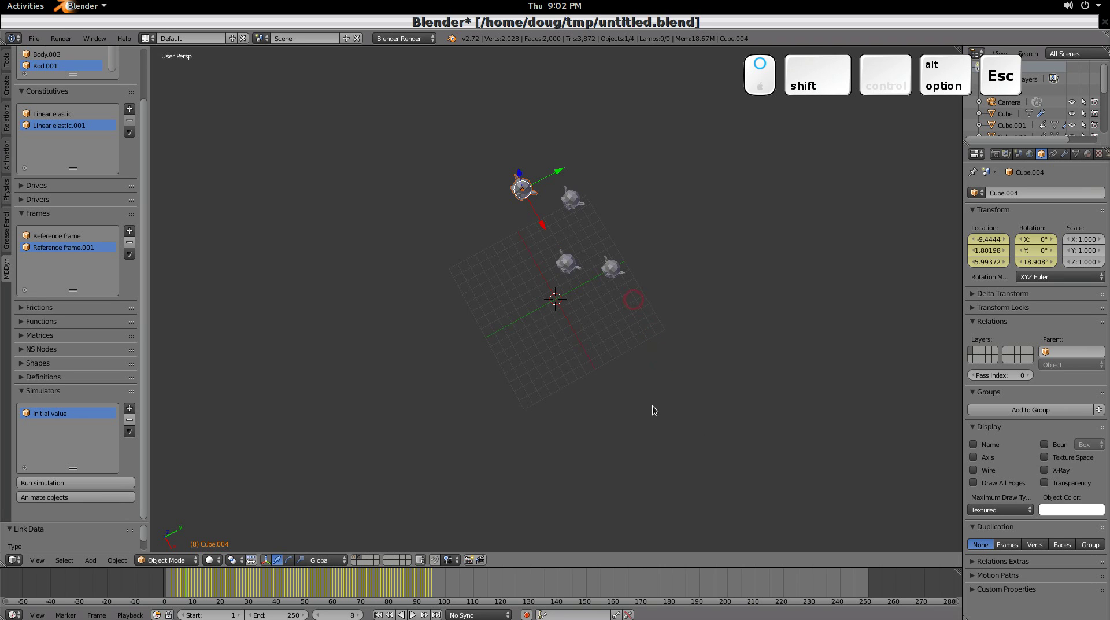
middle_drag(652, 405, 633, 330)
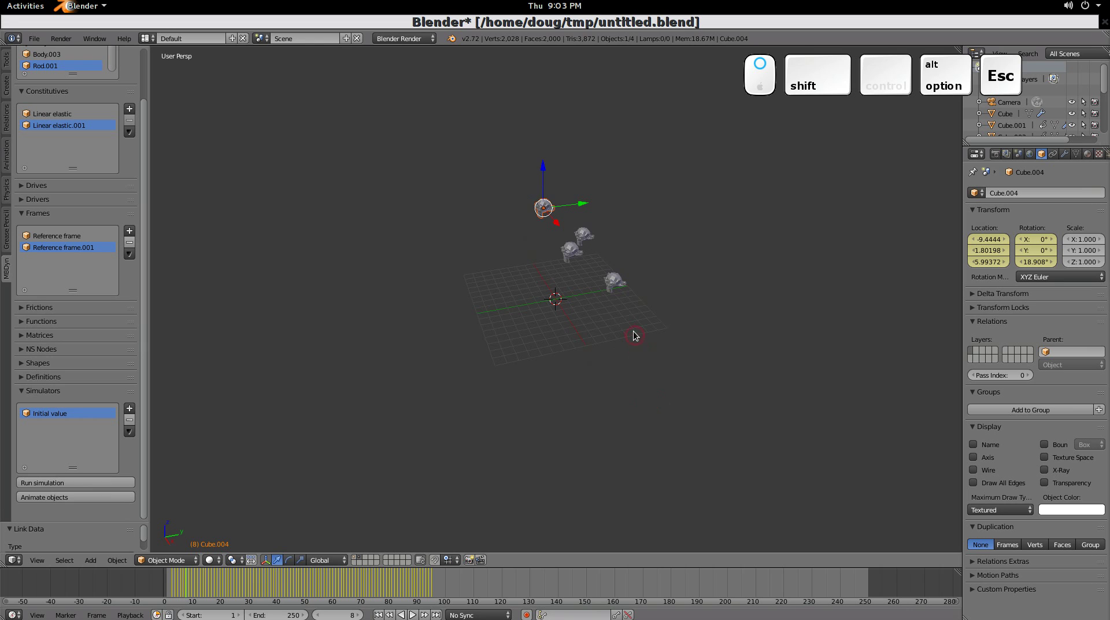
key(alt+a)
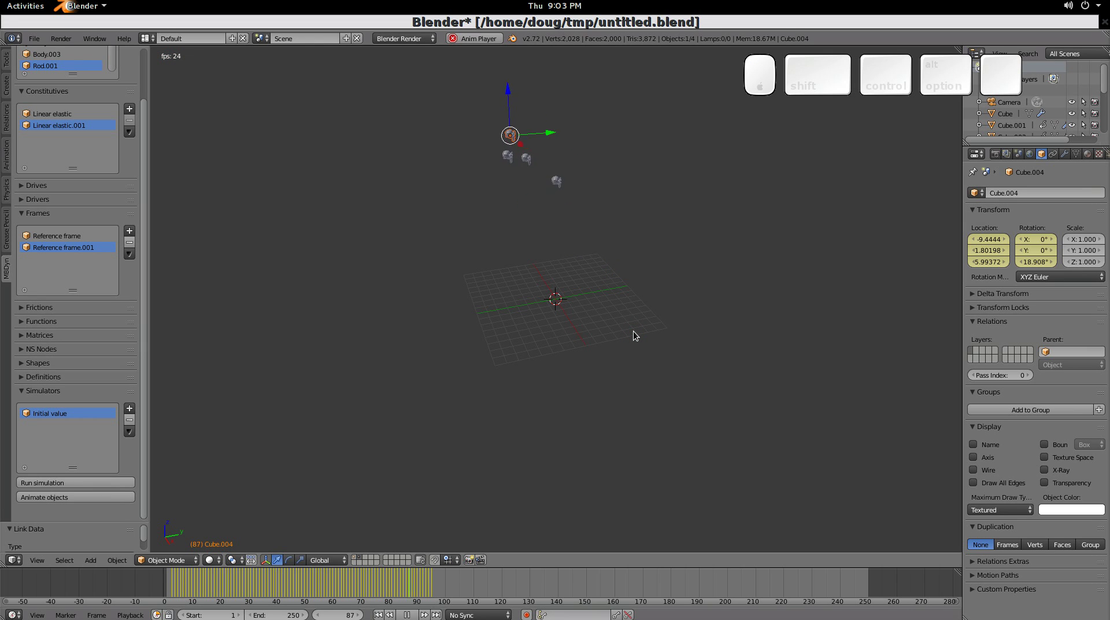
key(Escape)
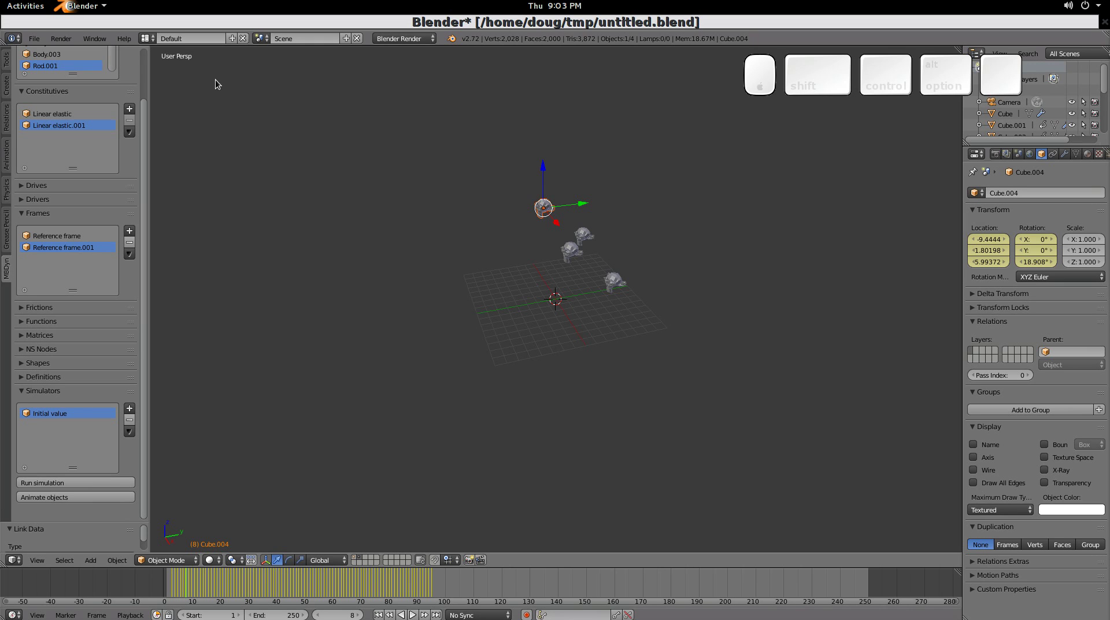
- Switch to the Animation layout, enlarge the Graph Editor, and fit the curves into view
click(152, 38)
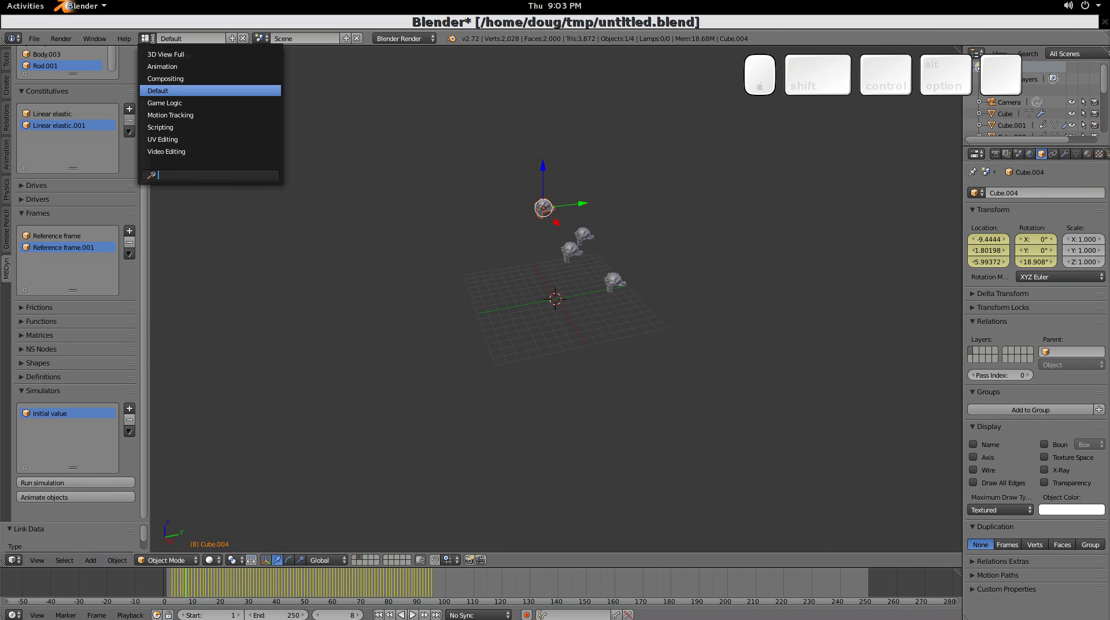
click(164, 67)
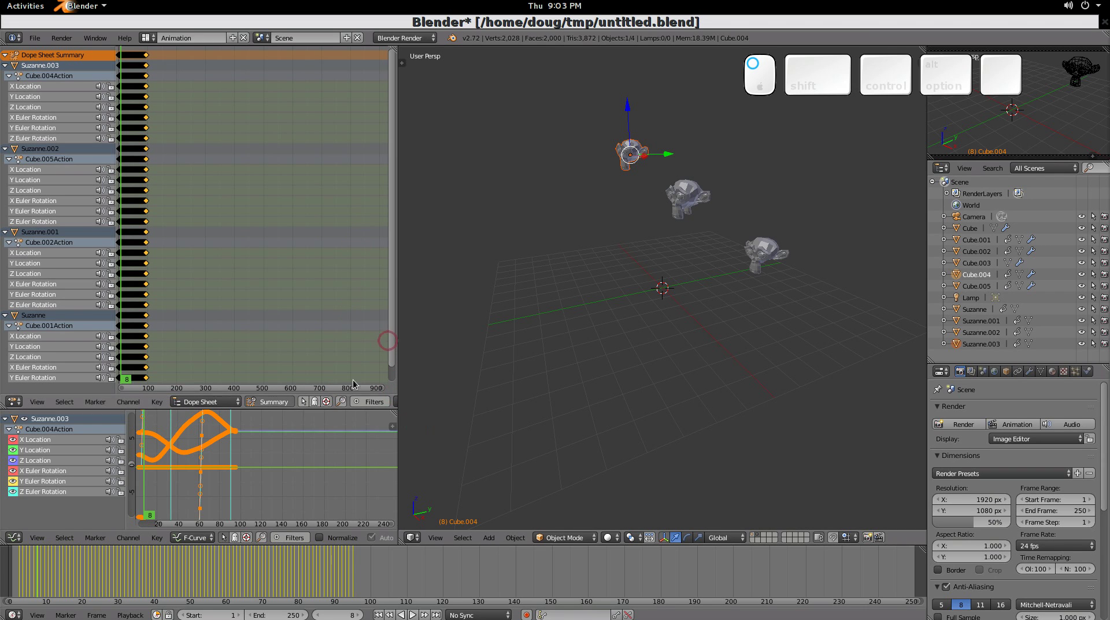
drag(364, 411, 374, 159)
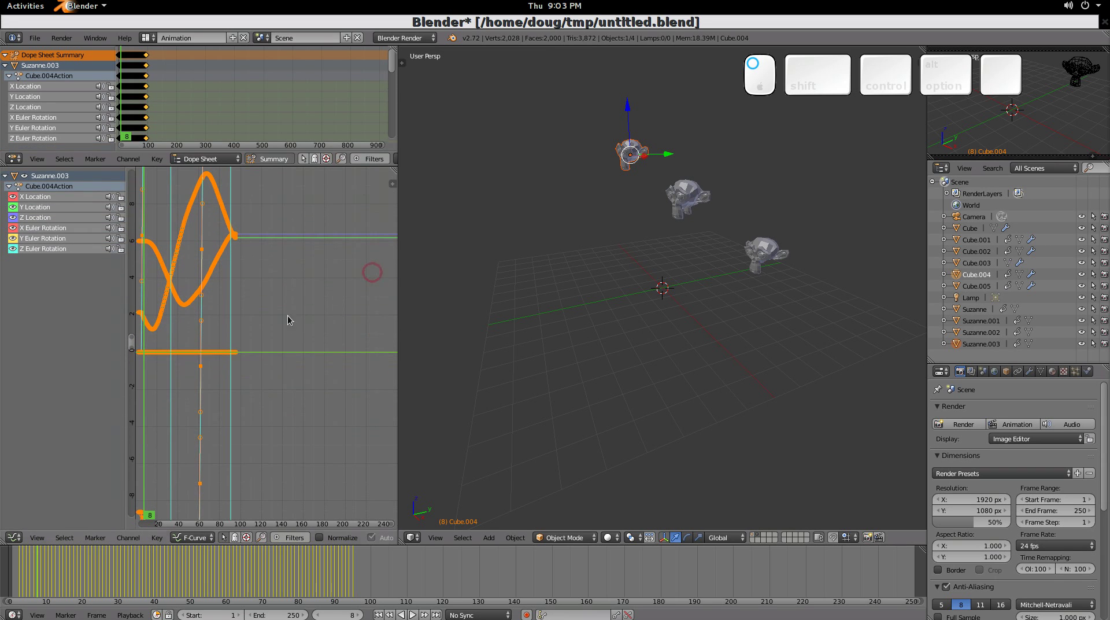
middle_drag(314, 305, 332, 383)
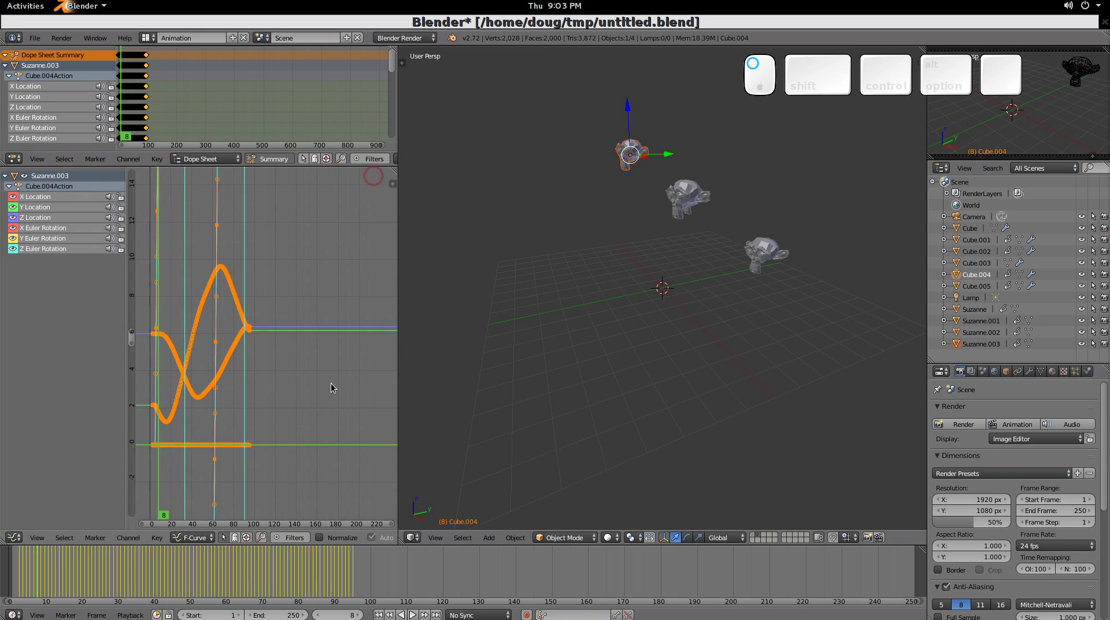
ctrl+middle_drag(342, 272, 343, 391)
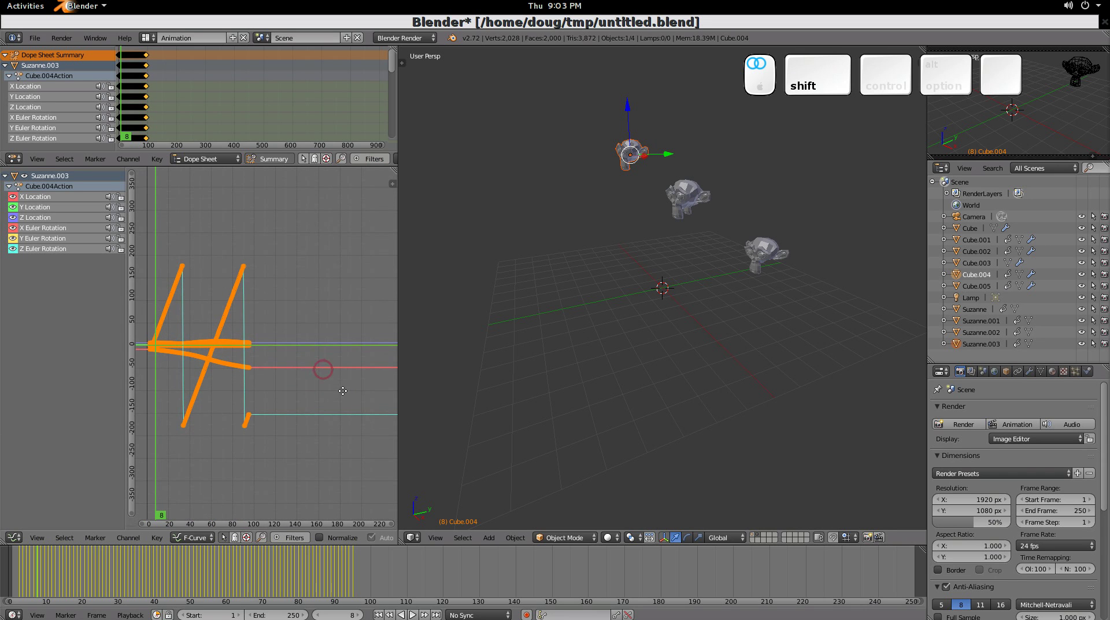
- Hide the X, Y, Z Euler Rotation curves and view each Suzanne's location curves
click(12, 228)
click(12, 238)
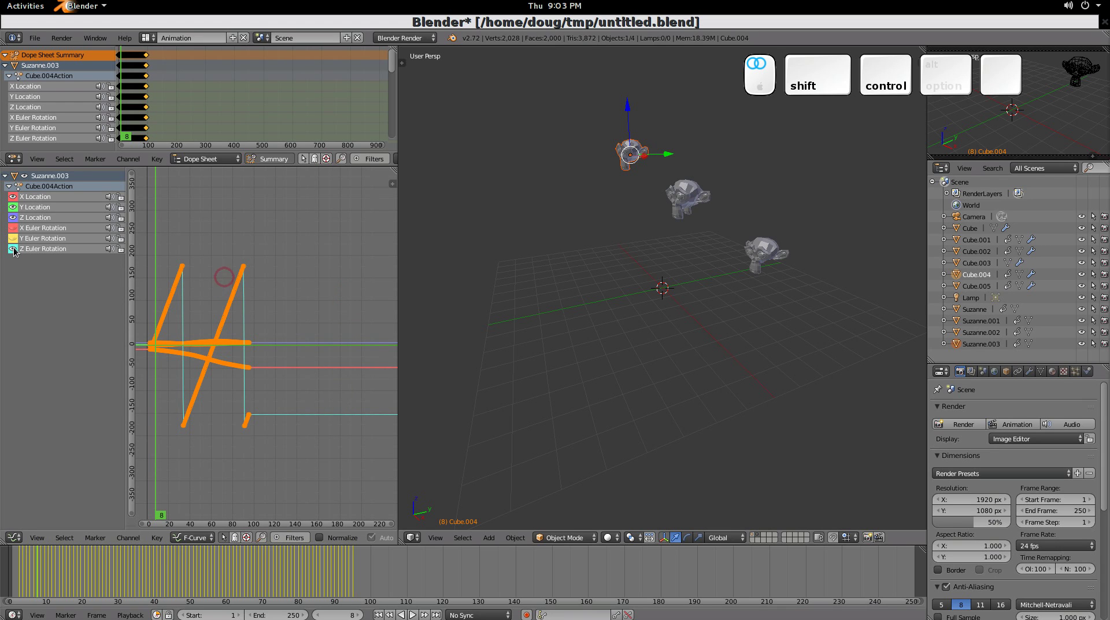
click(12, 249)
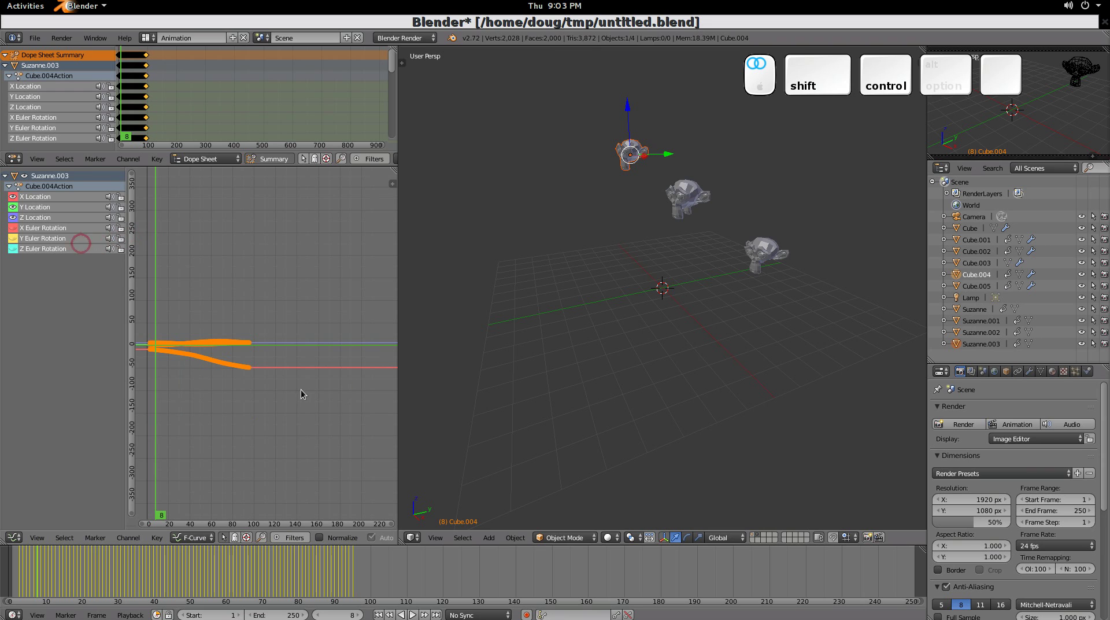
right_click(690, 183)
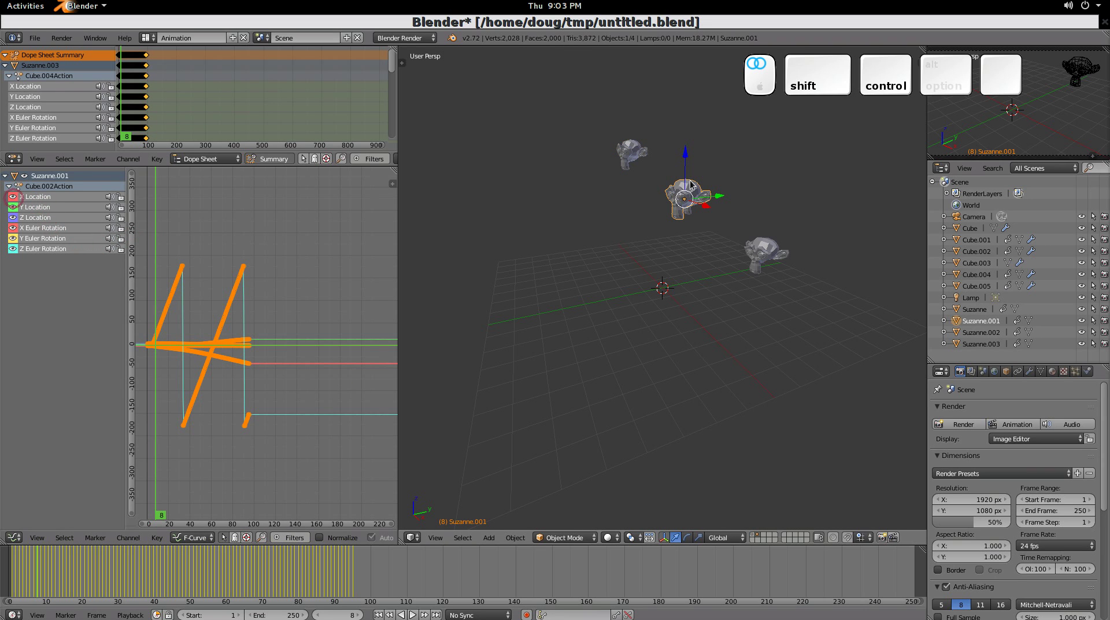
right_click(635, 159)
right_click(769, 257)
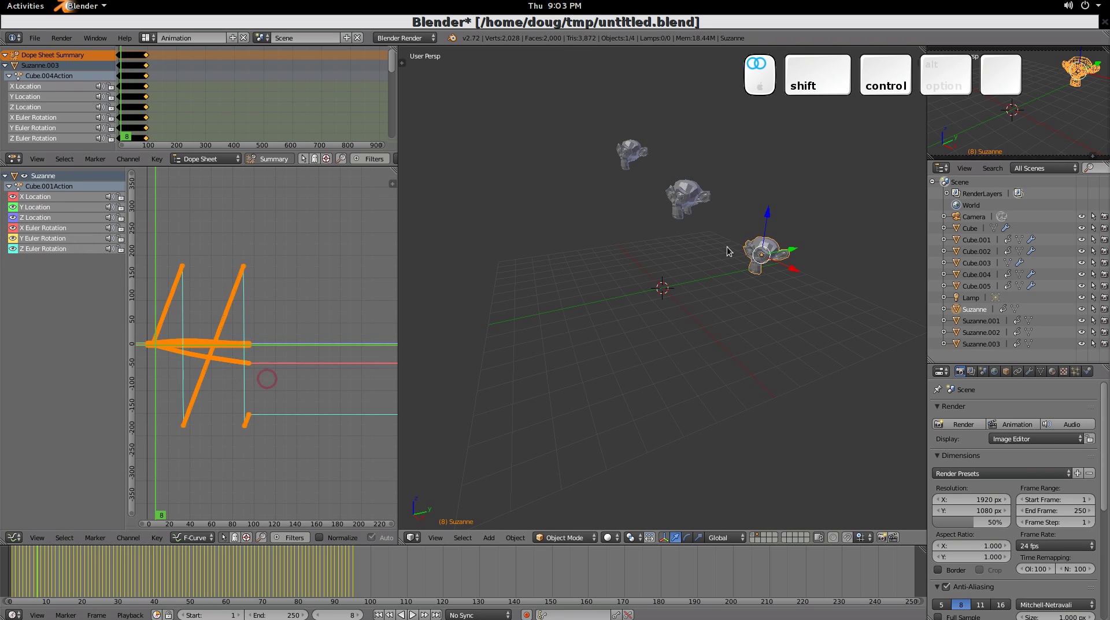
right_click(687, 195)
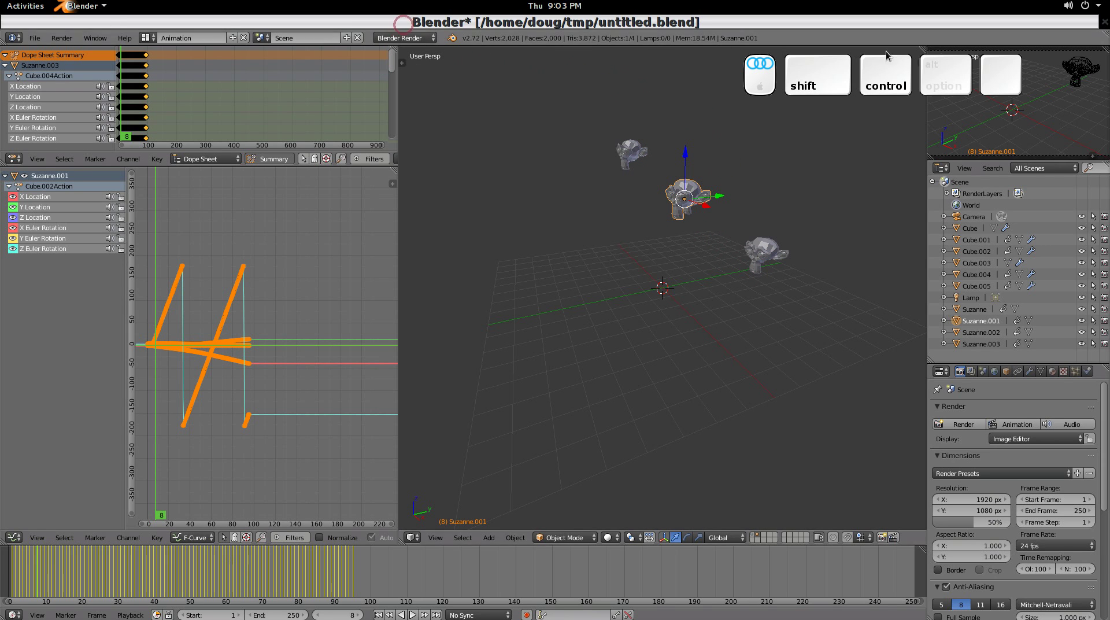
key(Escape)
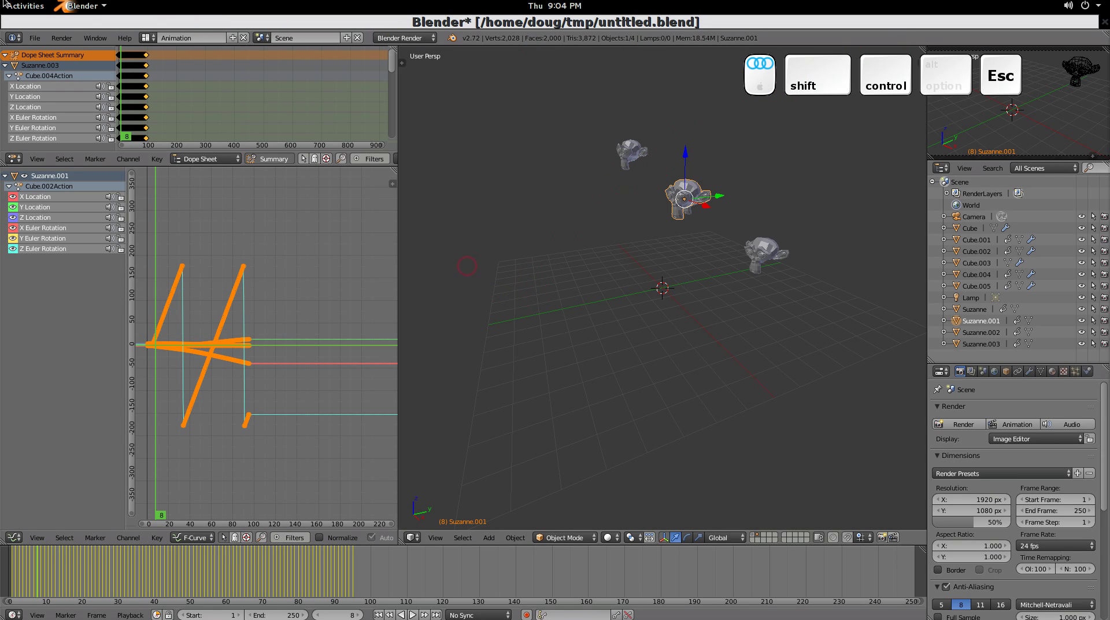
- Raise the LibreOffice Impress BlenderAndMBDyn presentation from the Activities overview
click(23, 6)
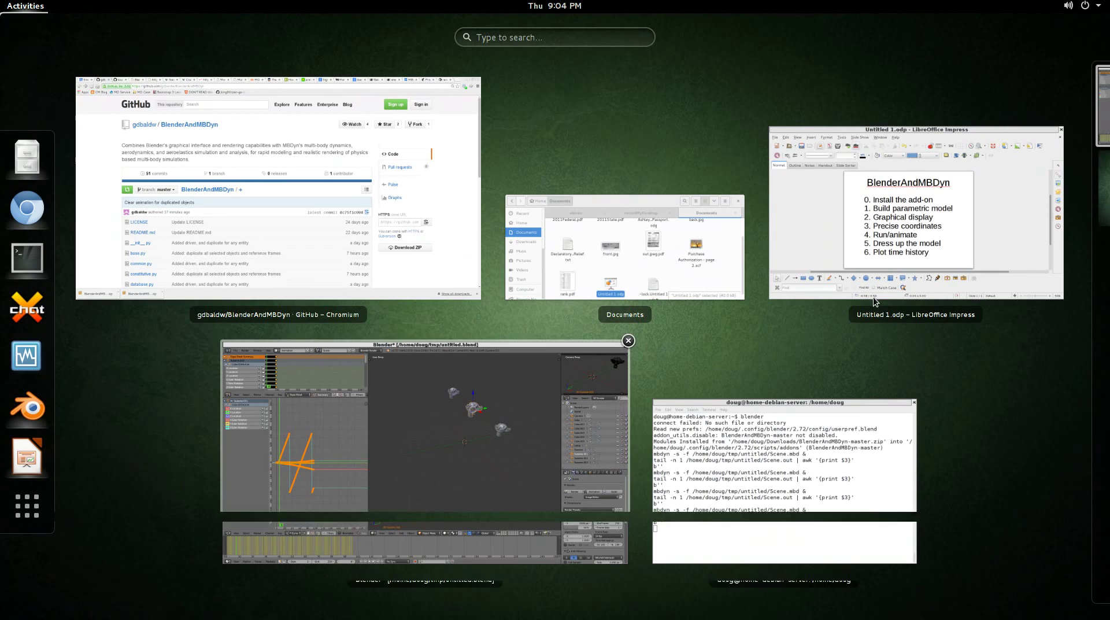
click(962, 255)
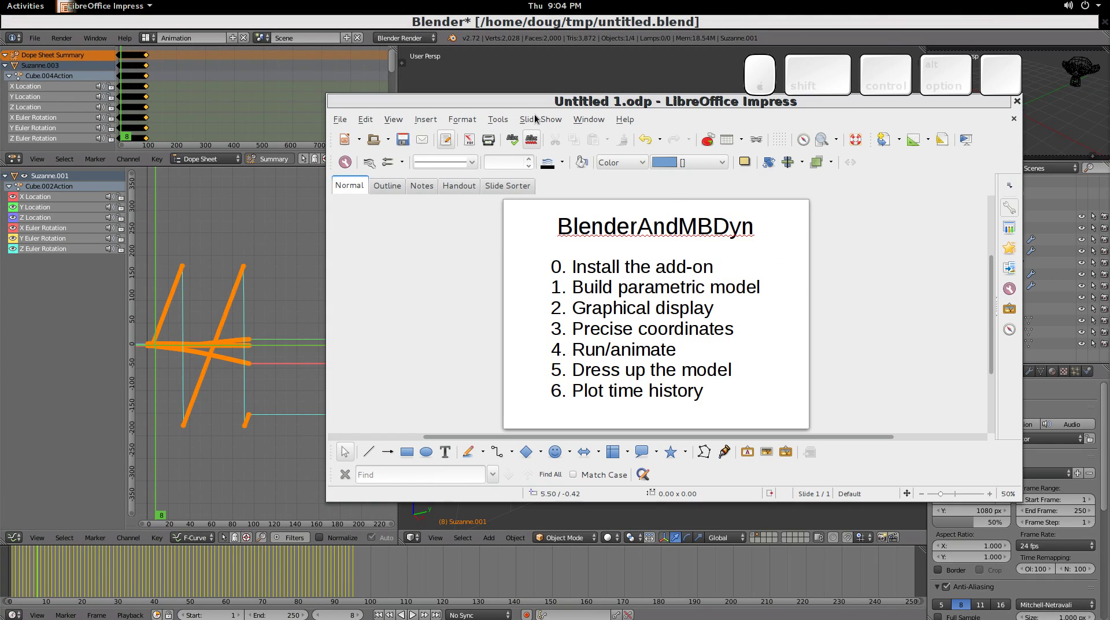